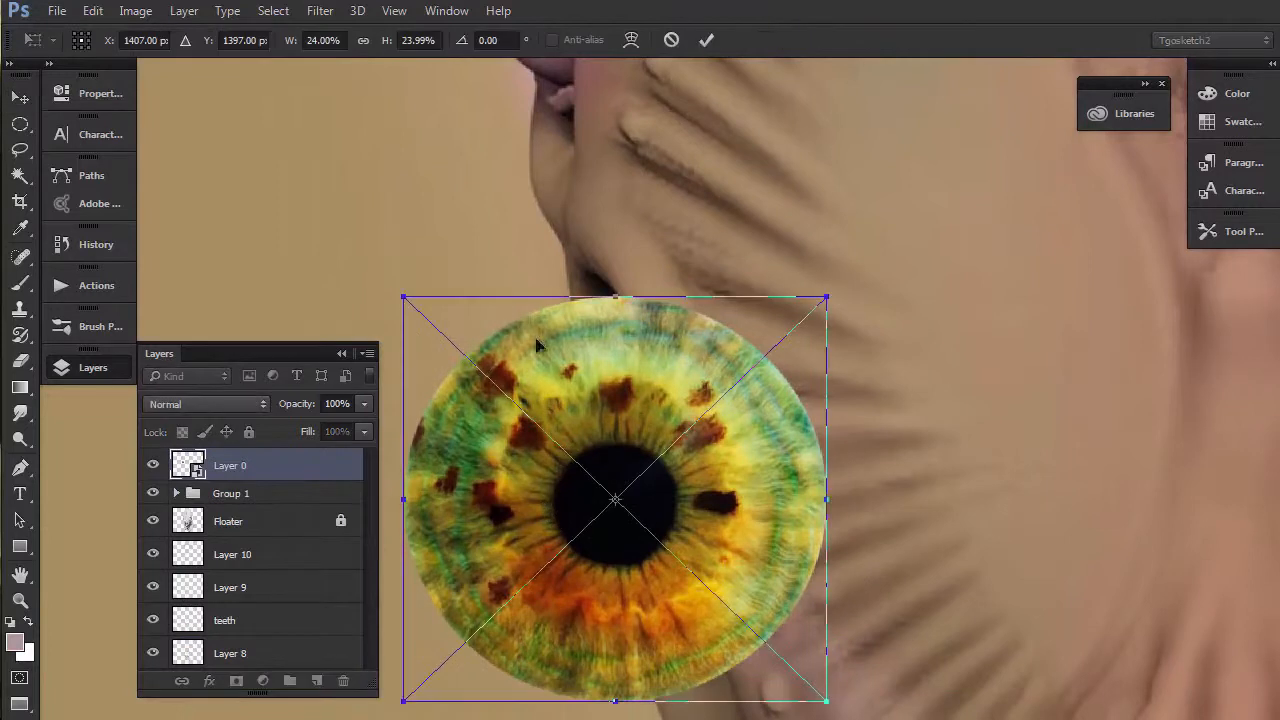
# Step: Scale the iris down over the creature's middle-left eyeball and warp its outer edge and top inward into a narrower oval
pyautogui.moveTo(398, 296); pyautogui.dragTo(531, 400)
pyautogui.rightClick(603, 492)
pyautogui.click(615, 349)
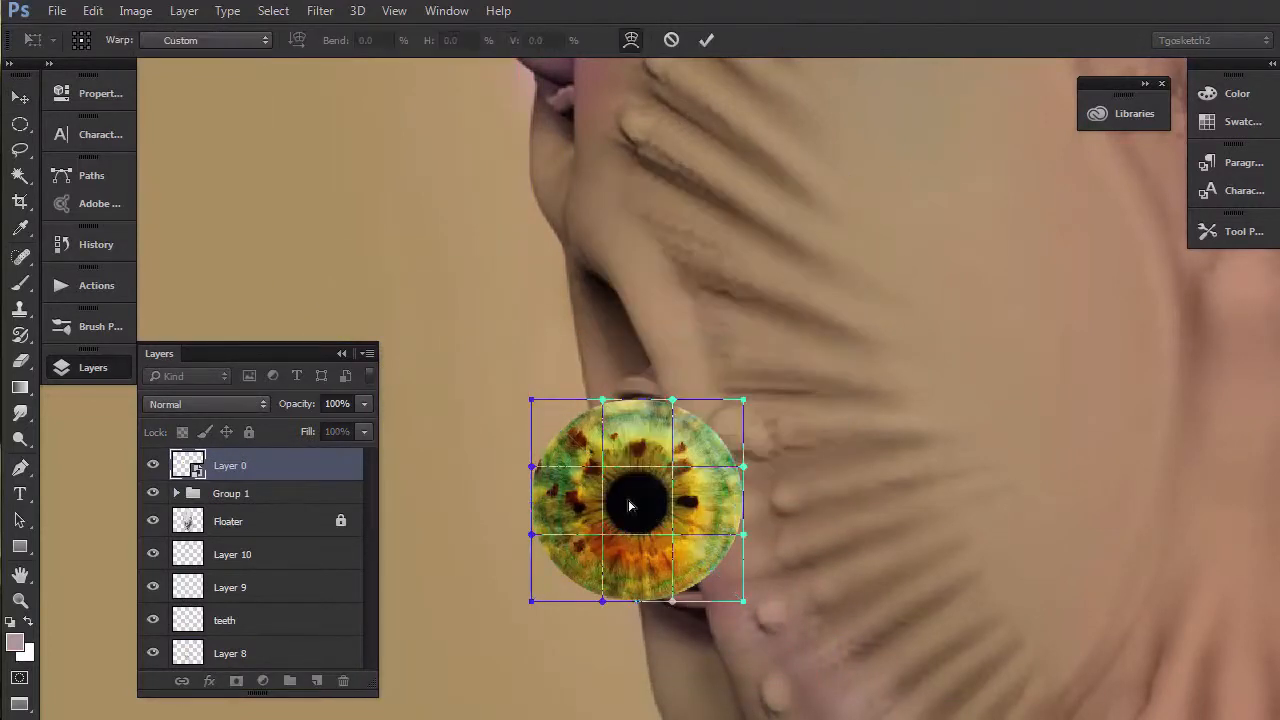
pyautogui.moveTo(531, 601); pyautogui.dragTo(571, 601)
pyautogui.moveTo(532, 467); pyautogui.dragTo(537, 466)
pyautogui.moveTo(531, 400); pyautogui.dragTo(585, 396)
pyautogui.moveTo(557, 473); pyautogui.dragTo(573, 471)
pyautogui.moveTo(571, 601); pyautogui.dragTo(742, 590)
pyautogui.moveTo(601, 399); pyautogui.dragTo(616, 375)
pyautogui.moveTo(560, 464); pyautogui.dragTo(571, 462)
pyautogui.moveTo(586, 396); pyautogui.dragTo(675, 389)
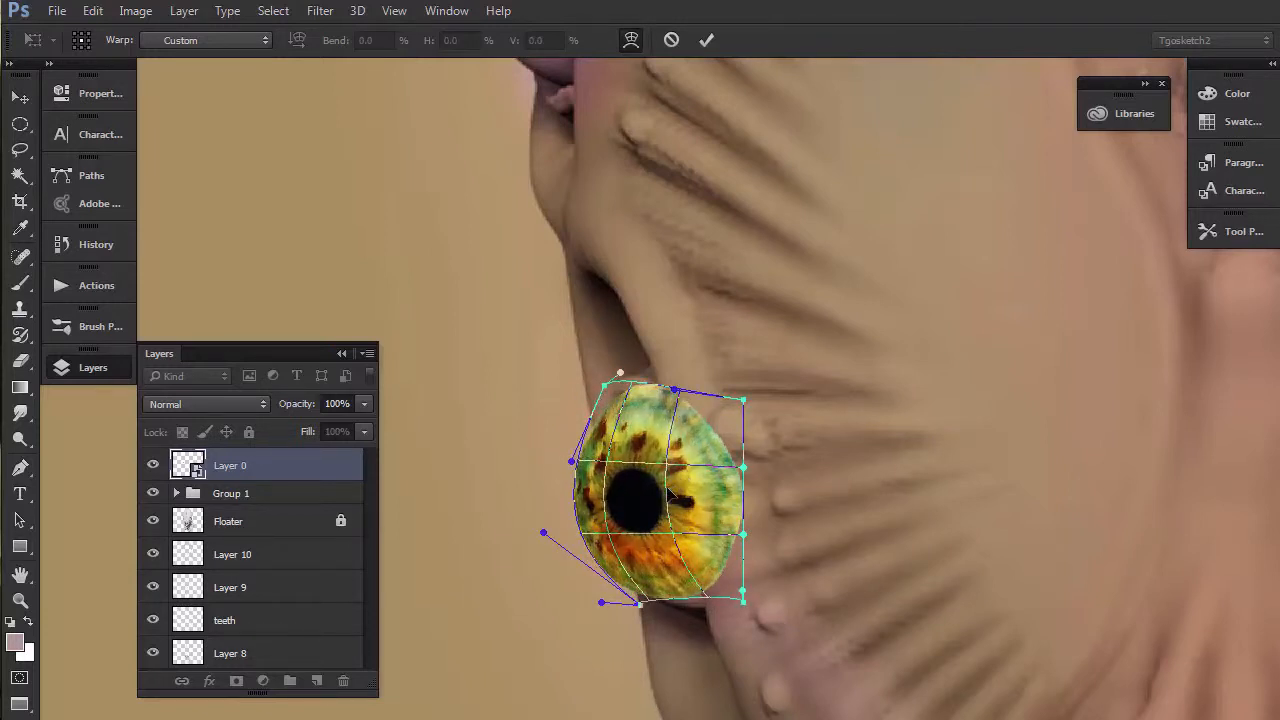
# Step: Refine the iris warp by pulling the top, inner side and bottom edge inward, and apply the transformation
pyautogui.moveTo(606, 385); pyautogui.dragTo(670, 381)
pyautogui.moveTo(742, 400); pyautogui.dragTo(741, 402)
pyautogui.moveTo(742, 467); pyautogui.dragTo(732, 470)
pyautogui.moveTo(739, 543); pyautogui.dragTo(729, 542)
pyautogui.moveTo(734, 600); pyautogui.dragTo(727, 596)
pyautogui.moveTo(637, 601); pyautogui.dragTo(650, 600)
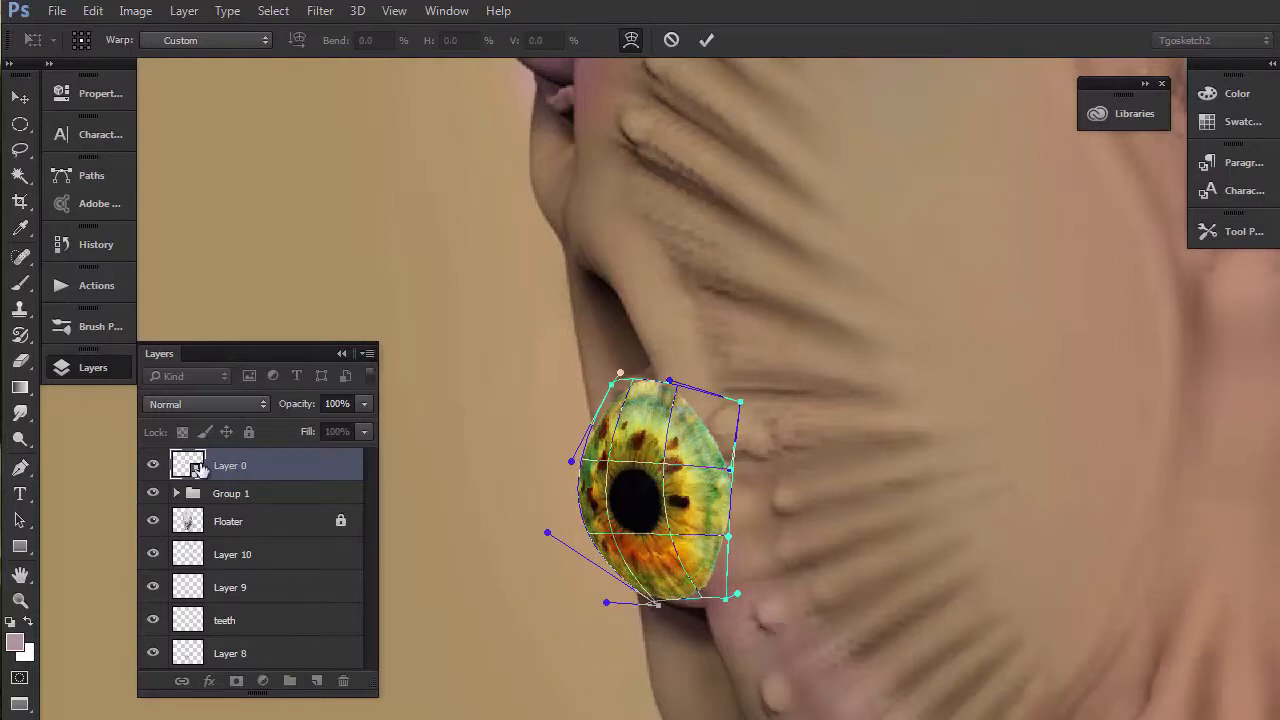
pyautogui.press('Return')
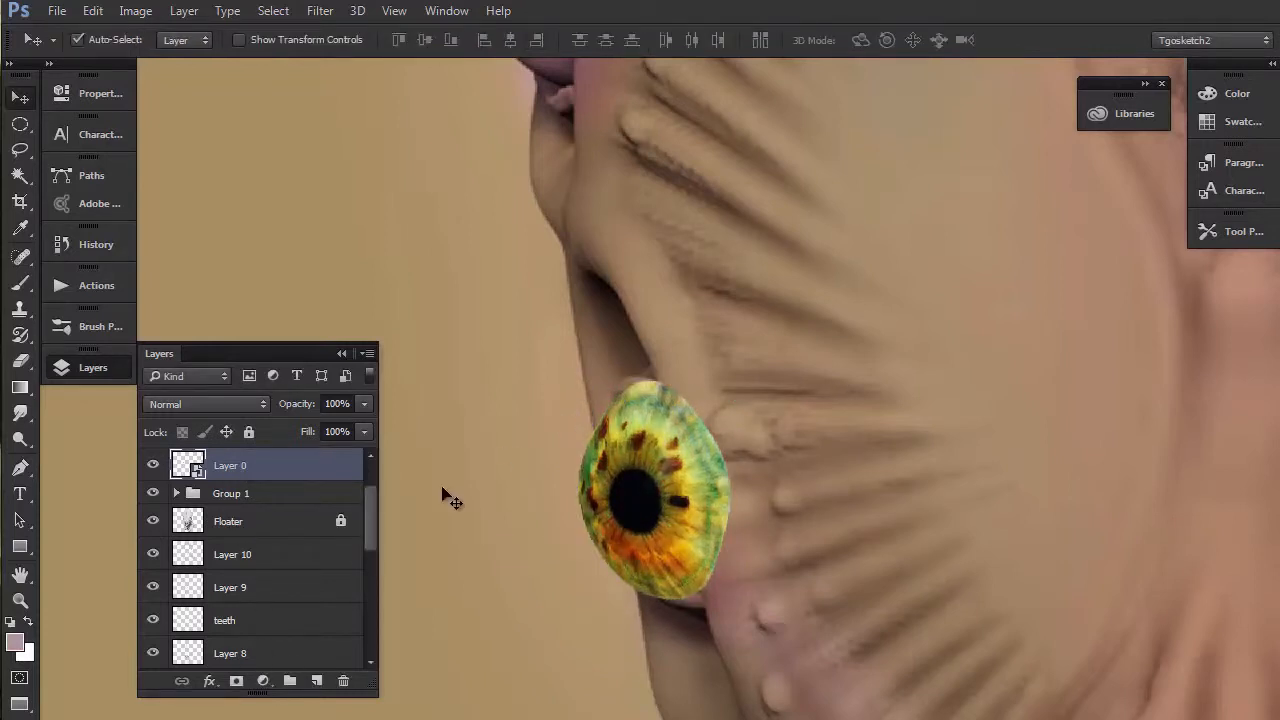
# Step: Narrow the iris from its outer side and warp its upper corners and lower outer edge to follow the eyeball
pyautogui.hotkey('ctrl', 't')
pyautogui.moveTo(540, 491); pyautogui.dragTo(563, 491)
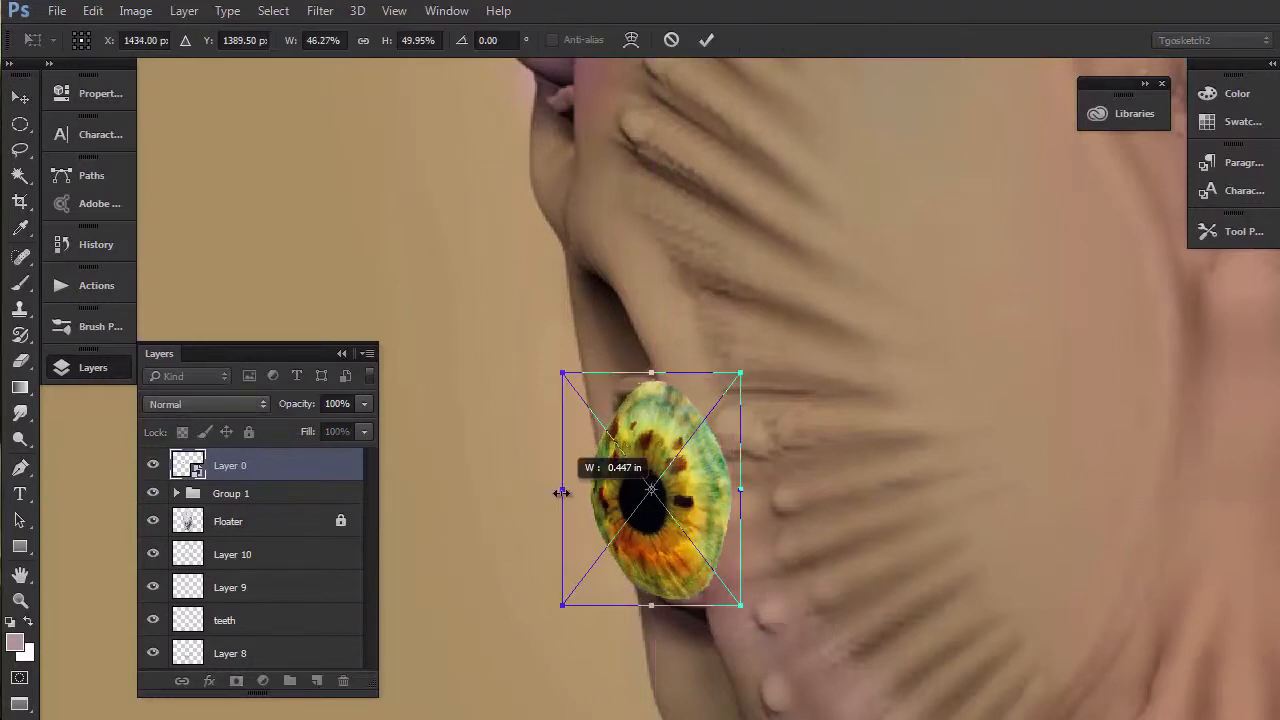
pyautogui.rightClick(640, 470)
pyautogui.click(676, 322)
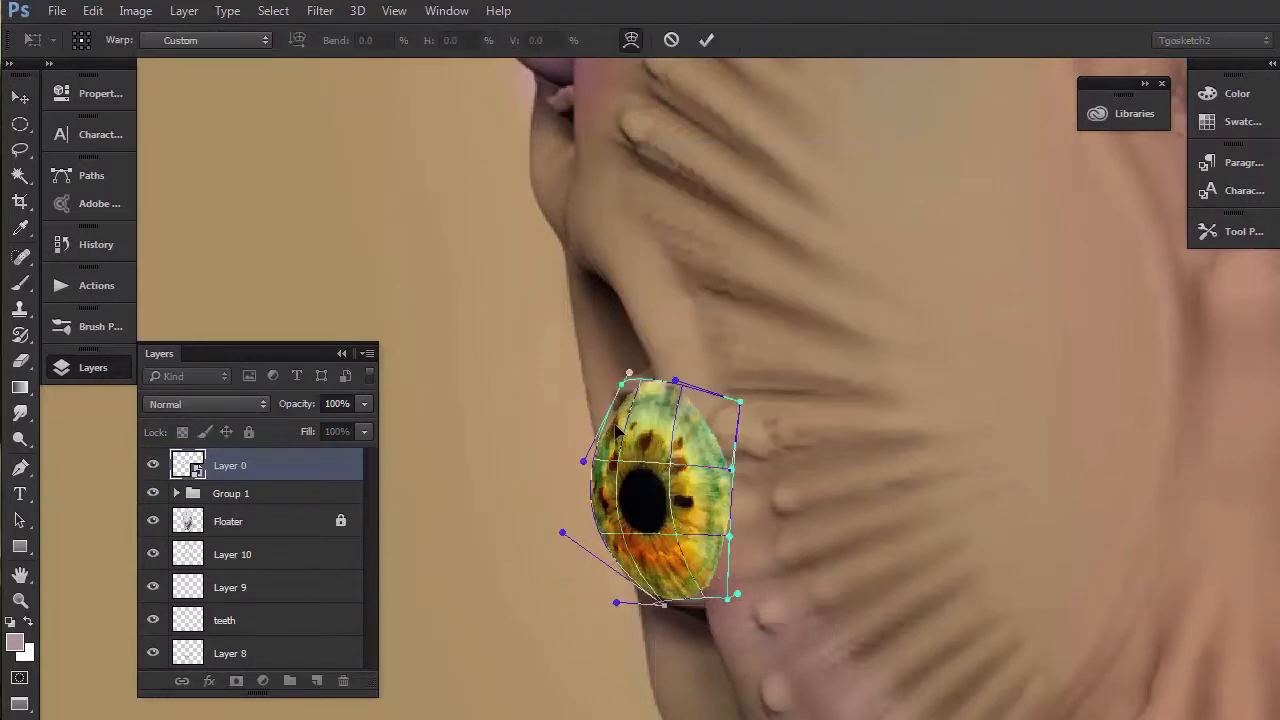
pyautogui.moveTo(628, 392); pyautogui.dragTo(638, 365)
pyautogui.moveTo(740, 402); pyautogui.dragTo(716, 380)
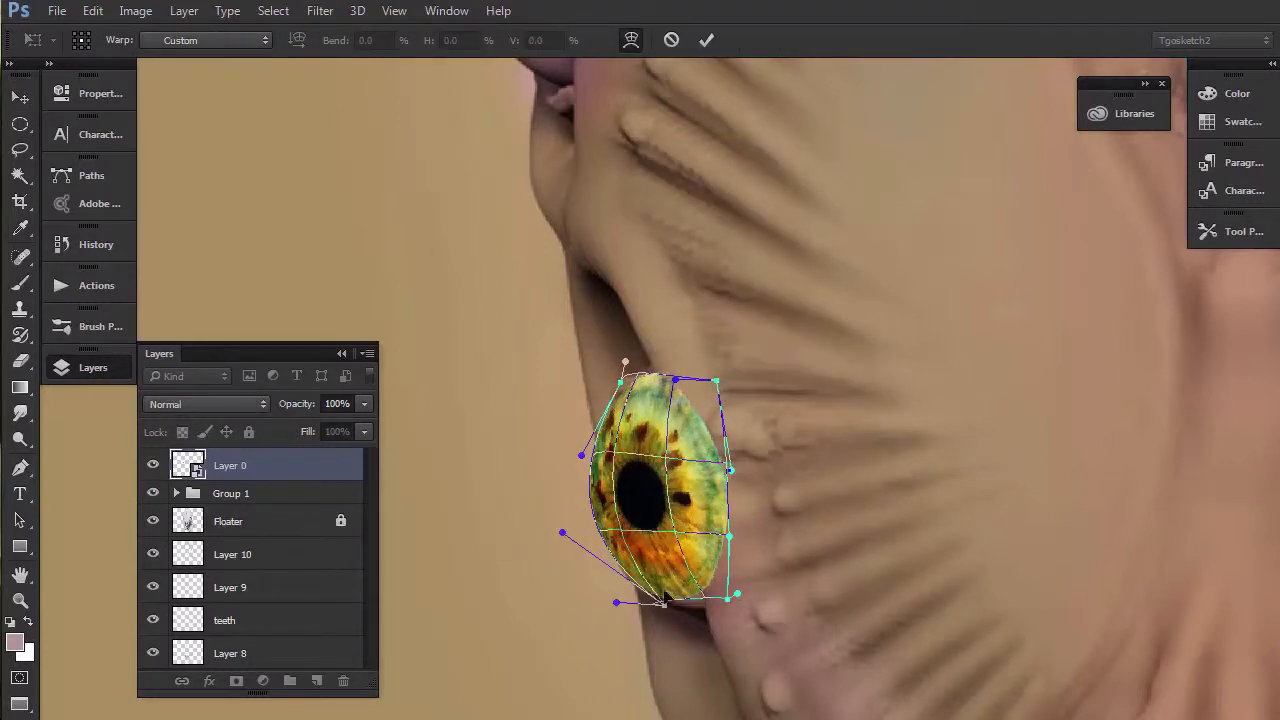
pyautogui.moveTo(606, 517); pyautogui.dragTo(619, 525)
pyautogui.press('Return')
# Step: Show the rulers and scale the iris to 36.36% width and 39.27% height to fit the eye socket
pyautogui.scroll(-1, 640, 535)
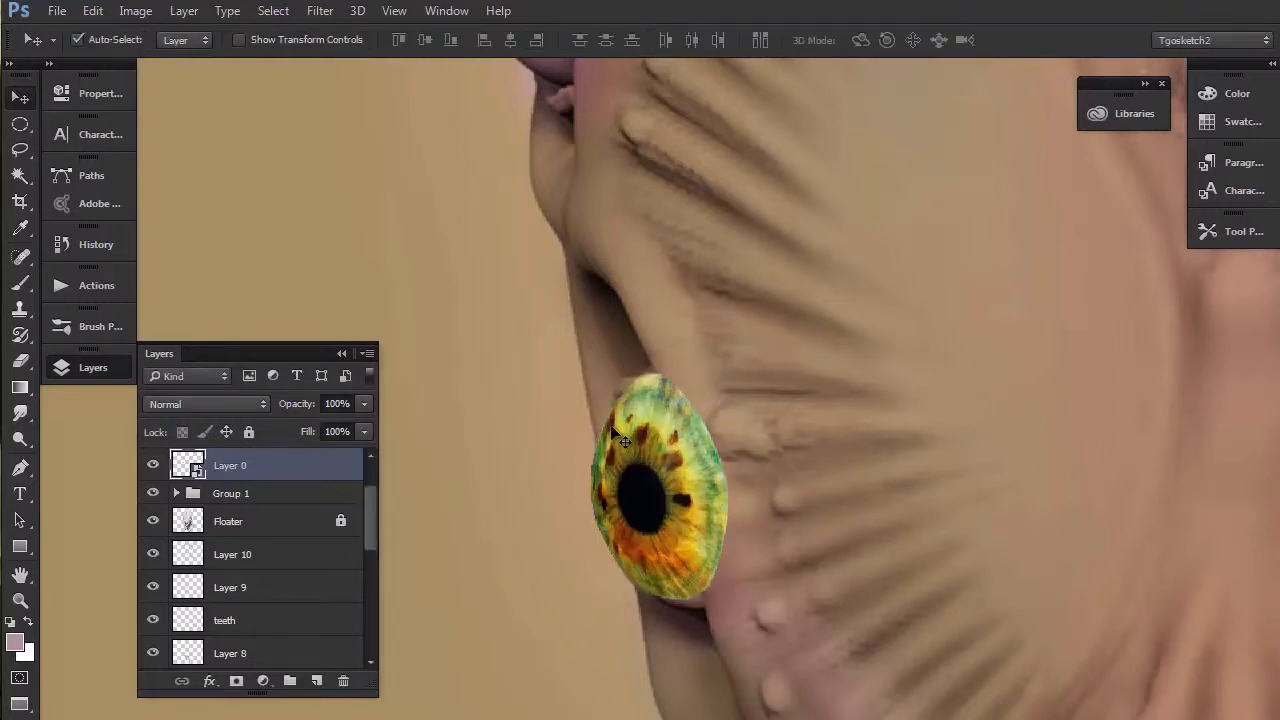
pyautogui.scroll(-1, 645, 540)
pyautogui.scroll(-1, 645, 538)
pyautogui.scroll(-4, 645, 515)
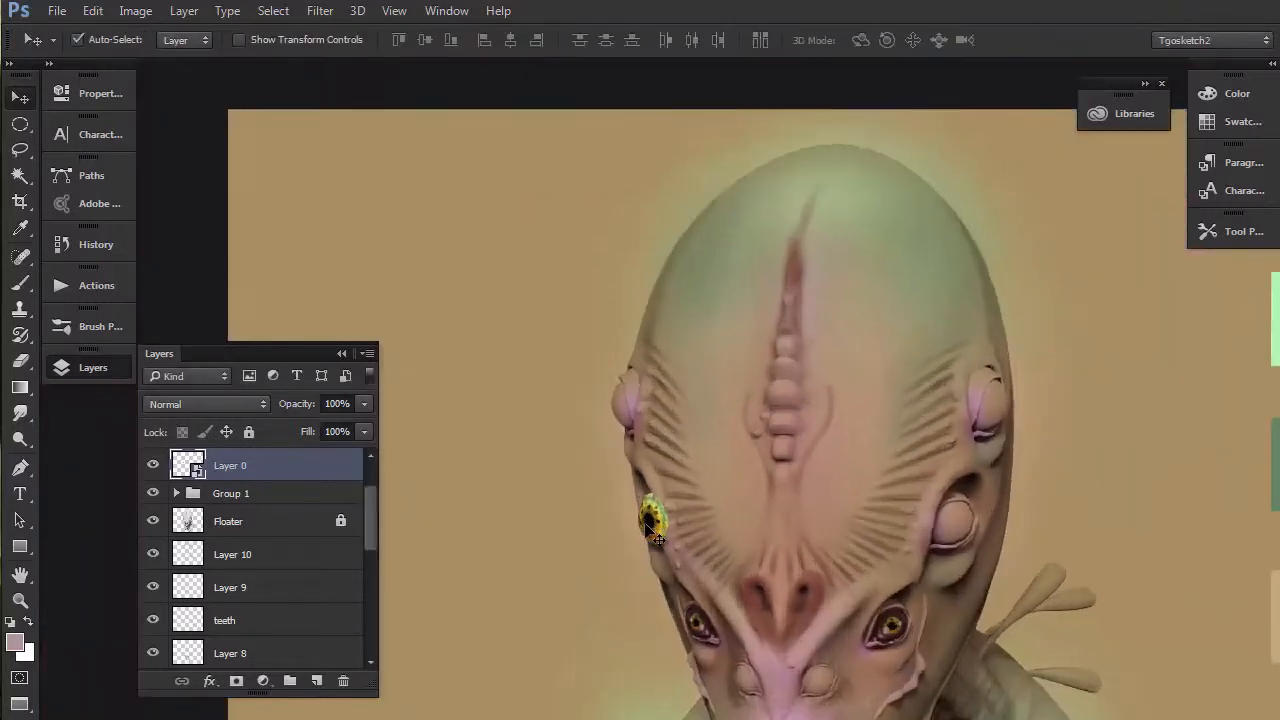
pyautogui.scroll(4, 648, 515)
pyautogui.hotkey('ctrl', 'r')
pyautogui.hotkey('ctrl', 't')
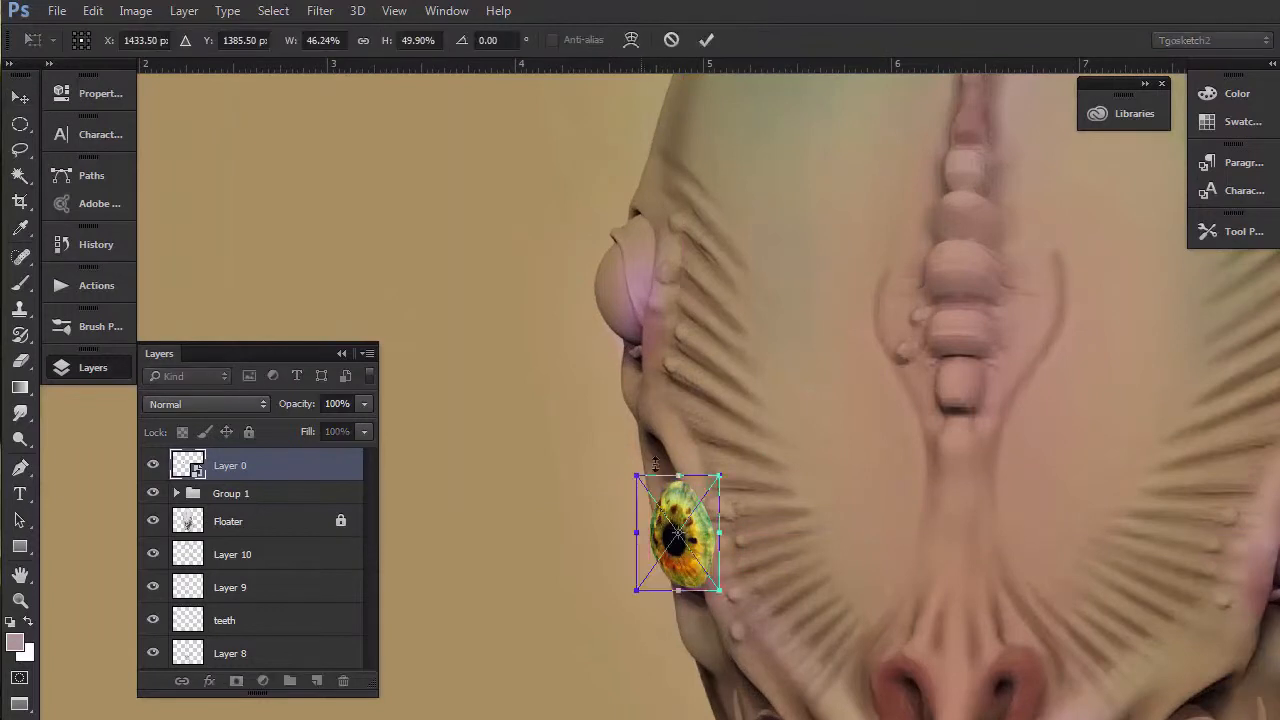
pyautogui.moveTo(641, 479); pyautogui.dragTo(692, 535)
pyautogui.scroll(4, 659, 548)
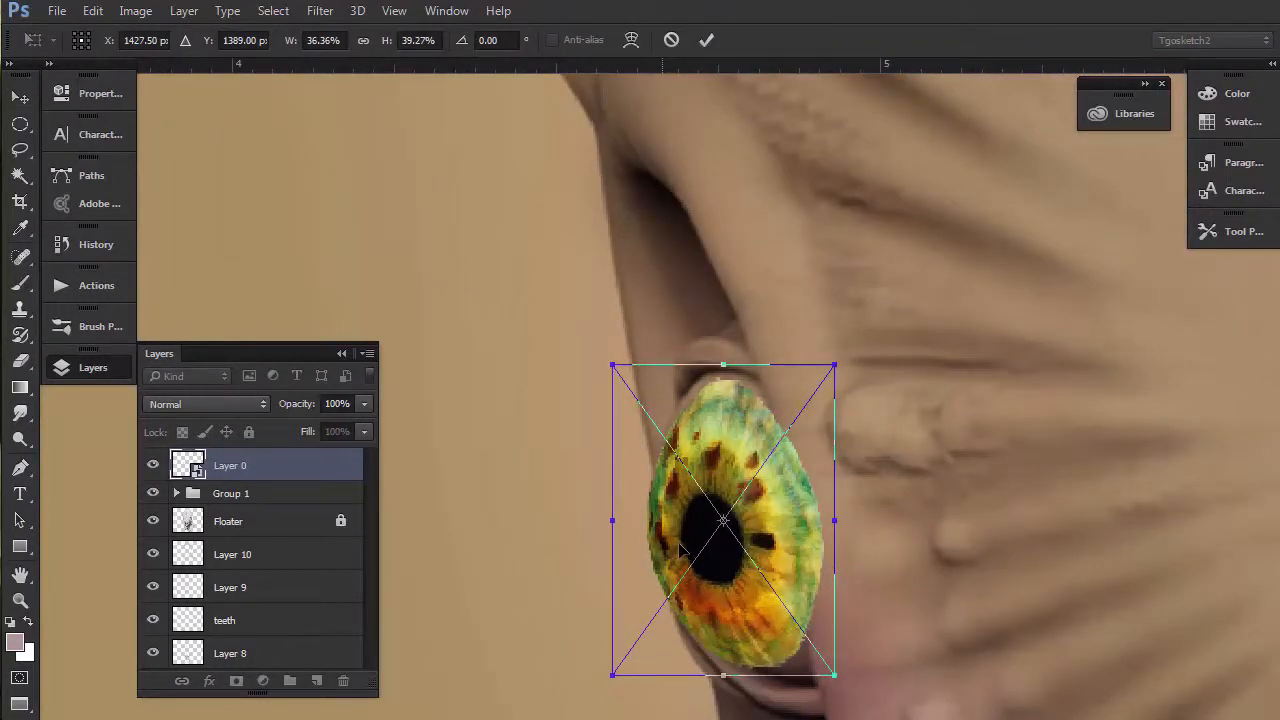
pyautogui.press('Return')
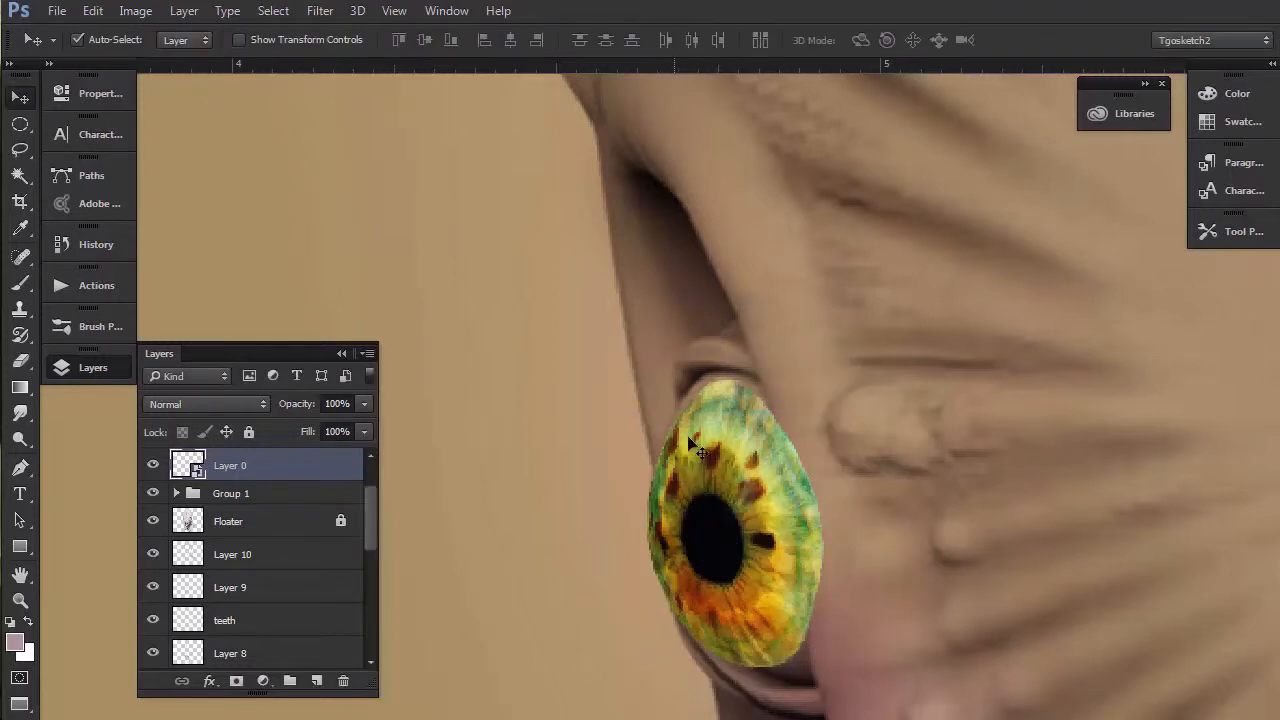
# Step: Add a new layer clipped to the iris layer and sample the dark purple around the finished eye below for the brush
pyautogui.click(316, 681)
pyautogui.keyDown('alt'); pyautogui.click(227, 481); pyautogui.keyUp('alt')
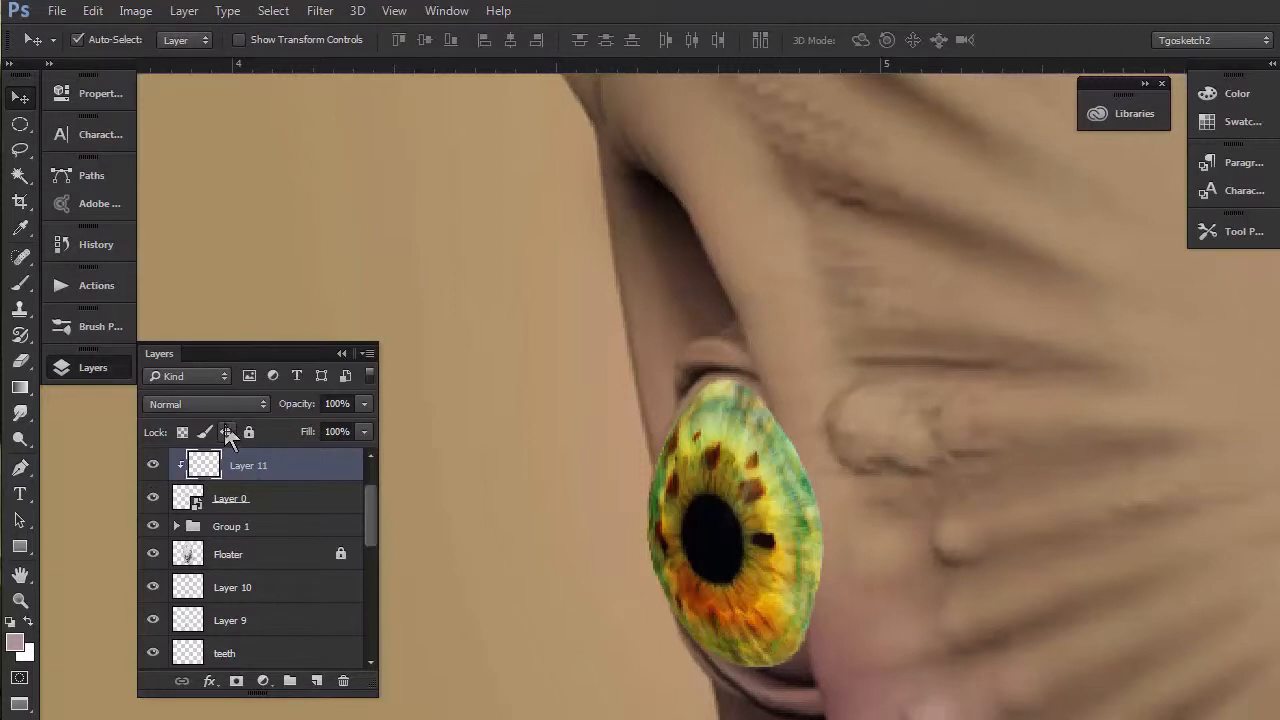
pyautogui.scroll(-10, 546, 314)
pyautogui.hscroll(4, 546, 314)
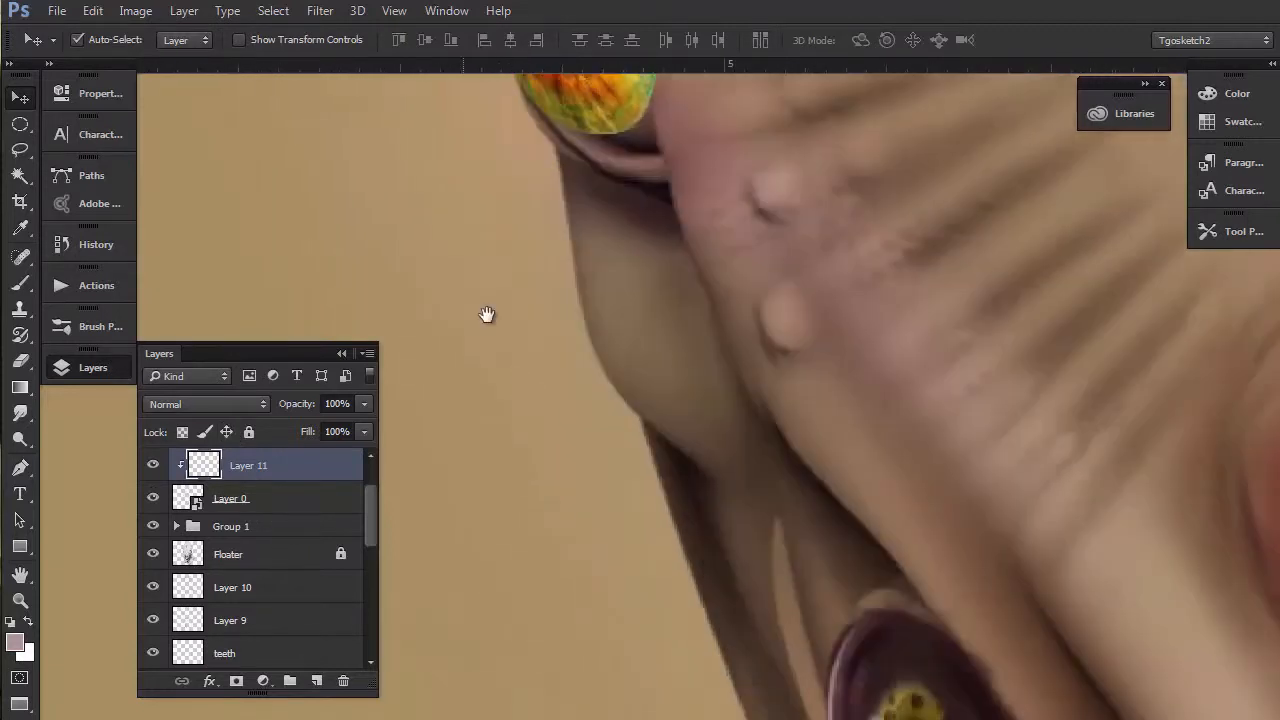
pyautogui.press('b')
pyautogui.keyDown('alt'); pyautogui.click(818, 530); pyautogui.keyUp('alt')
# Step: Shade the outer edge of the iris all the way round with soft dark purple brush strokes
pyautogui.moveTo(590, 372); pyautogui.dragTo(638, 655)
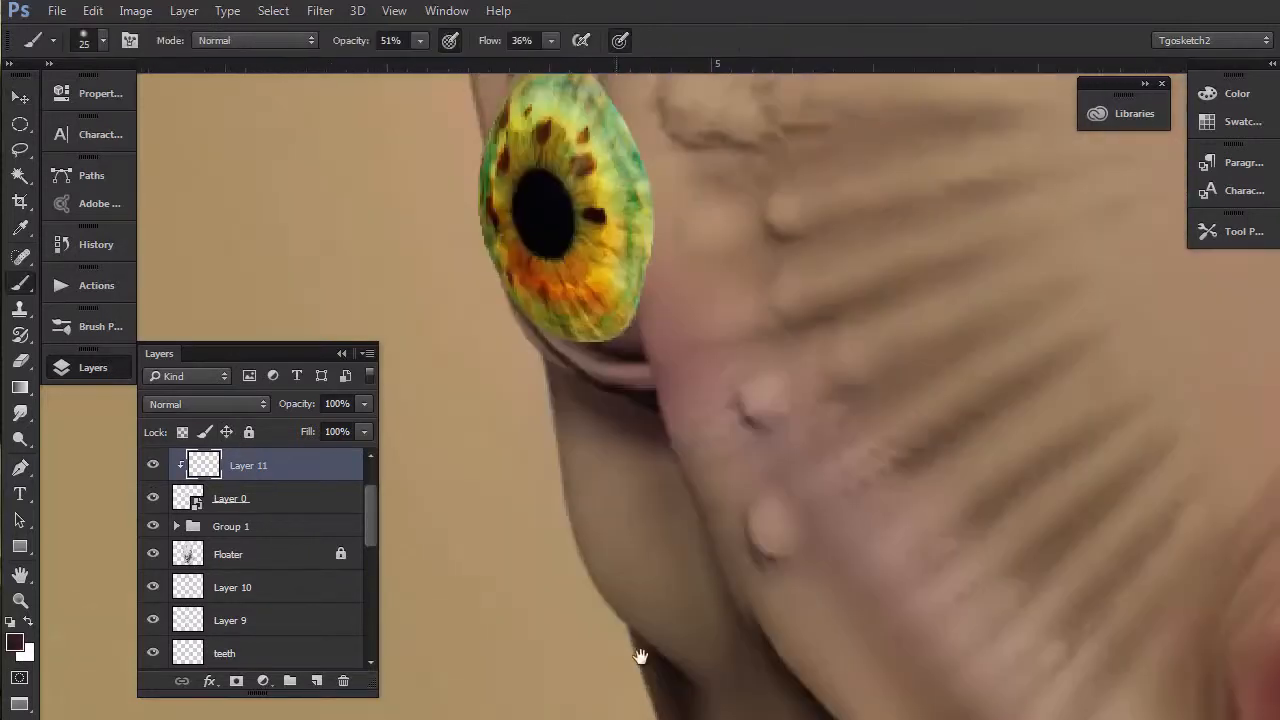
pyautogui.moveTo(677, 469)
pyautogui.mouseDown()
pyautogui.moveTo(658, 512)
pyautogui.moveTo(668, 497)
pyautogui.moveTo(668, 538)
pyautogui.moveTo(614, 575)
pyautogui.moveTo(640, 461)
pyautogui.moveTo(607, 337)
pyautogui.moveTo(565, 366)
pyautogui.moveTo(559, 327)
pyautogui.moveTo(522, 378)
pyautogui.moveTo(648, 356)
pyautogui.moveTo(688, 459)
pyautogui.moveTo(669, 560)
pyautogui.moveTo(610, 577)
pyautogui.moveTo(591, 294)
pyautogui.moveTo(577, 289)
pyautogui.moveTo(650, 343)
pyautogui.moveTo(637, 353)
pyautogui.moveTo(658, 390)
pyautogui.moveTo(671, 554)
pyautogui.moveTo(608, 572)
pyautogui.moveTo(605, 532)
pyautogui.moveTo(674, 466)
pyautogui.moveTo(658, 395)
pyautogui.moveTo(578, 360)
pyautogui.moveTo(536, 380)
pyautogui.moveTo(521, 417)
pyautogui.moveTo(534, 494)
pyautogui.moveTo(631, 433)
pyautogui.moveTo(623, 538)
pyautogui.mouseUp()
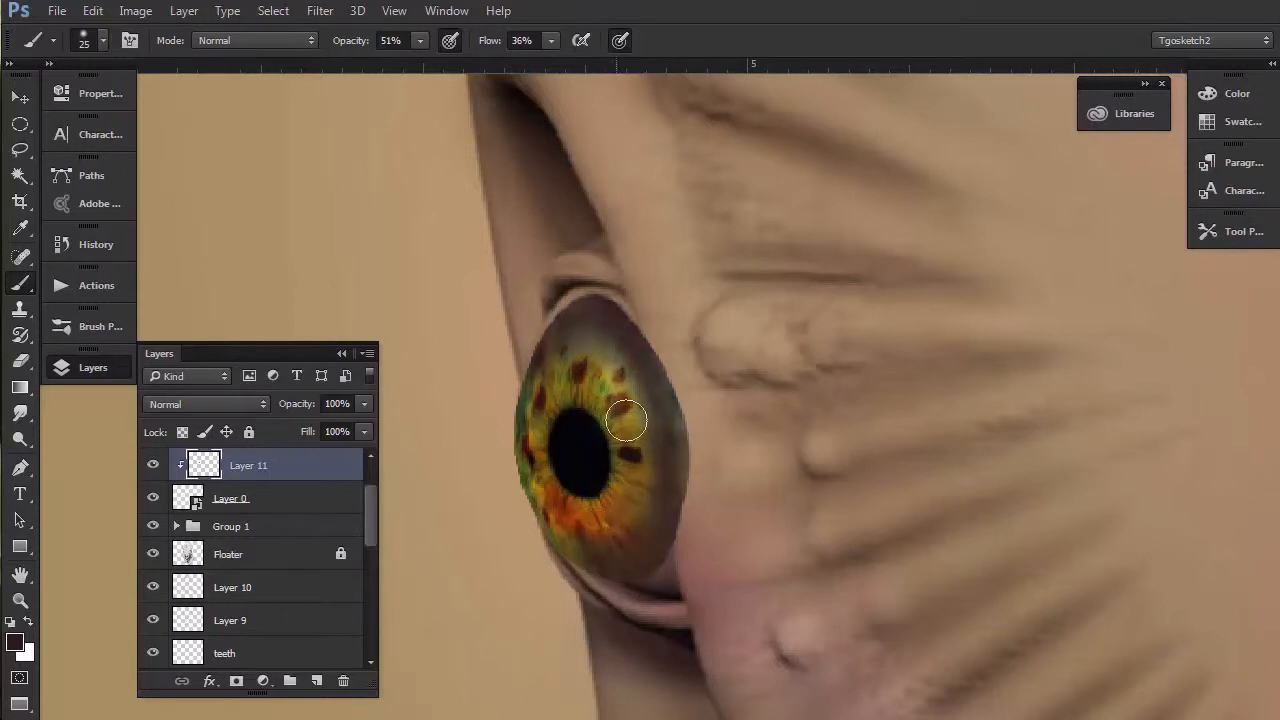
pyautogui.moveTo(523, 375); pyautogui.dragTo(528, 464)
pyautogui.moveTo(524, 382)
pyautogui.mouseDown()
pyautogui.moveTo(526, 446)
pyautogui.moveTo(556, 540)
pyautogui.mouseUp()
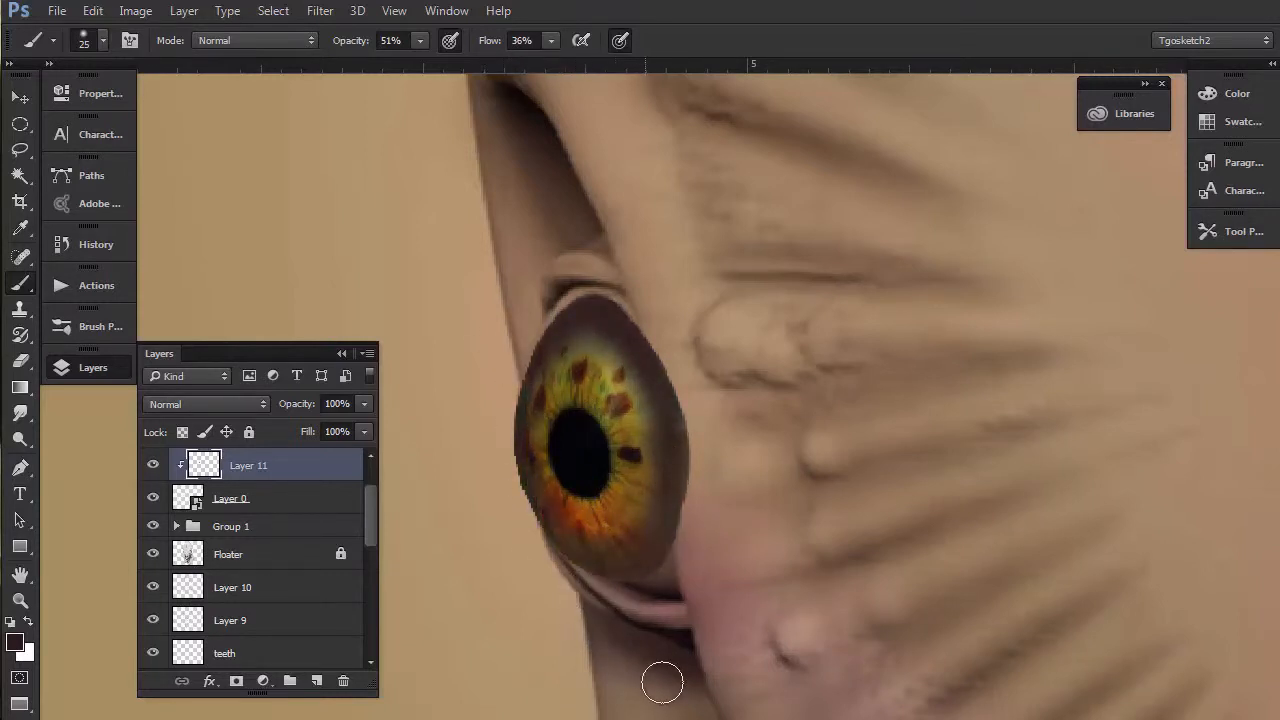
# Step: Add another layer and paint dark purple along the gap under the upper eyelid with a 9 px brush at 64% opacity
pyautogui.click(316, 681)
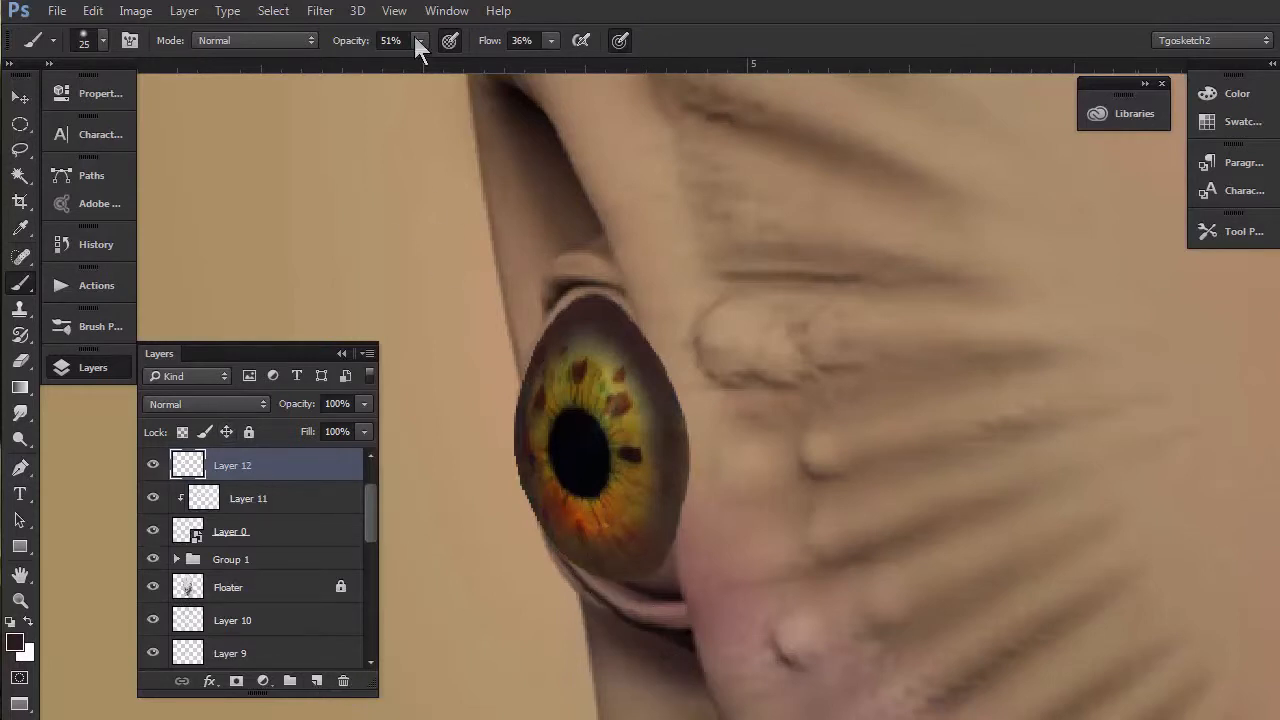
pyautogui.moveTo(420, 40); pyautogui.dragTo(436, 62)
pyautogui.press('[')
pyautogui.press('[')
pyautogui.press('[')
pyautogui.press('[')
pyautogui.moveTo(573, 301)
pyautogui.mouseDown()
pyautogui.moveTo(549, 331)
pyautogui.moveTo(609, 297)
pyautogui.moveTo(632, 326)
pyautogui.mouseUp()
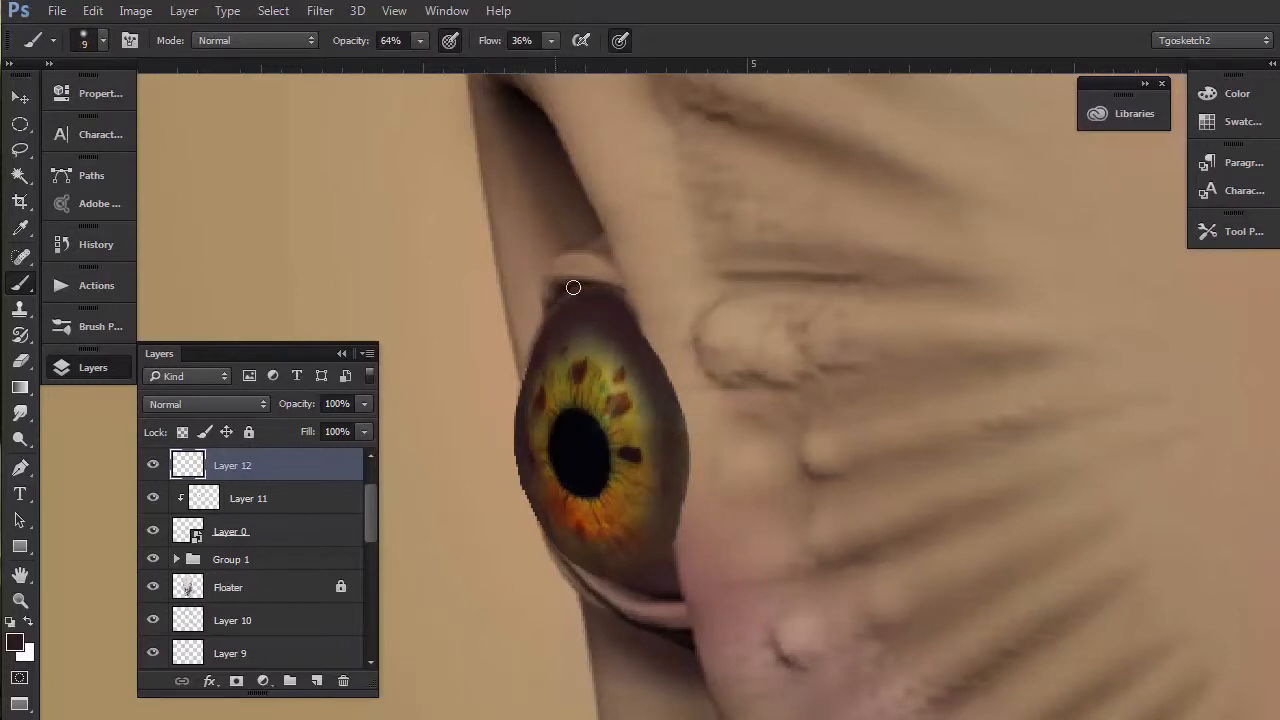
# Step: Merge the iris layer with the two shading layers above it into a single layer
pyautogui.click(241, 537)
pyautogui.click(364, 403)
pyautogui.moveTo(333, 426); pyautogui.dragTo(364, 426)
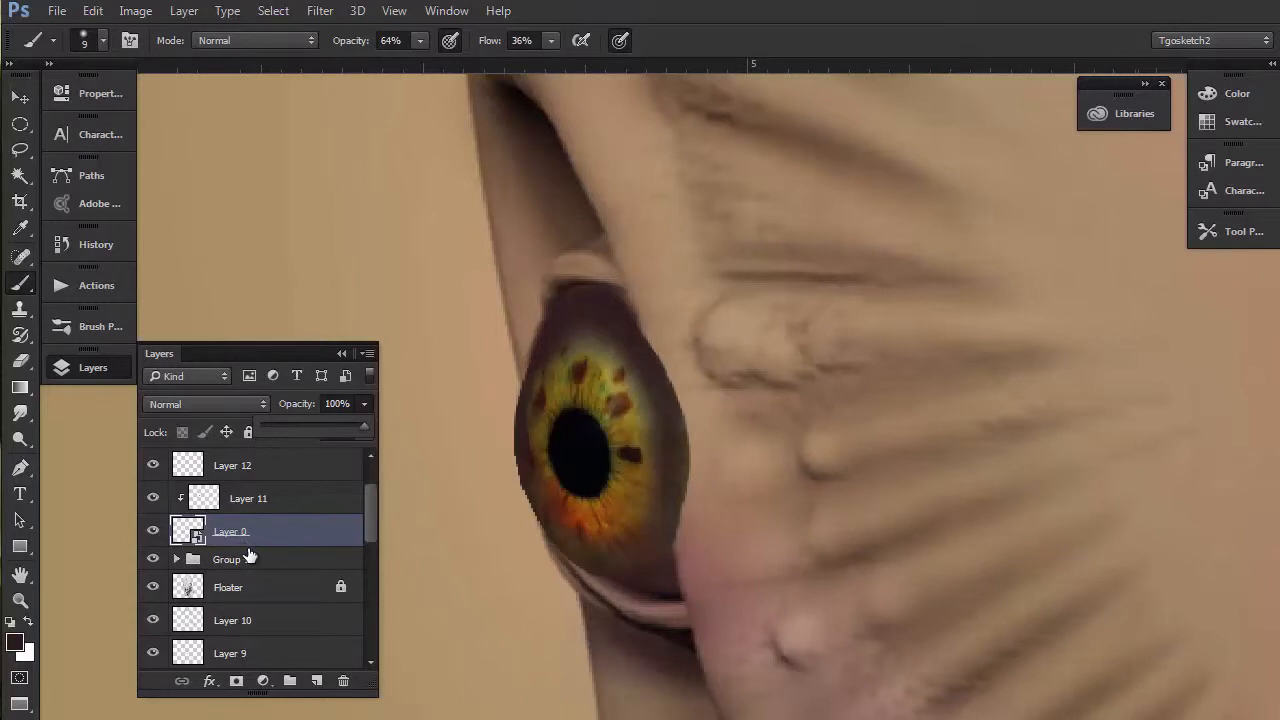
pyautogui.keyDown('shift'); pyautogui.click(221, 458); pyautogui.keyUp('shift')
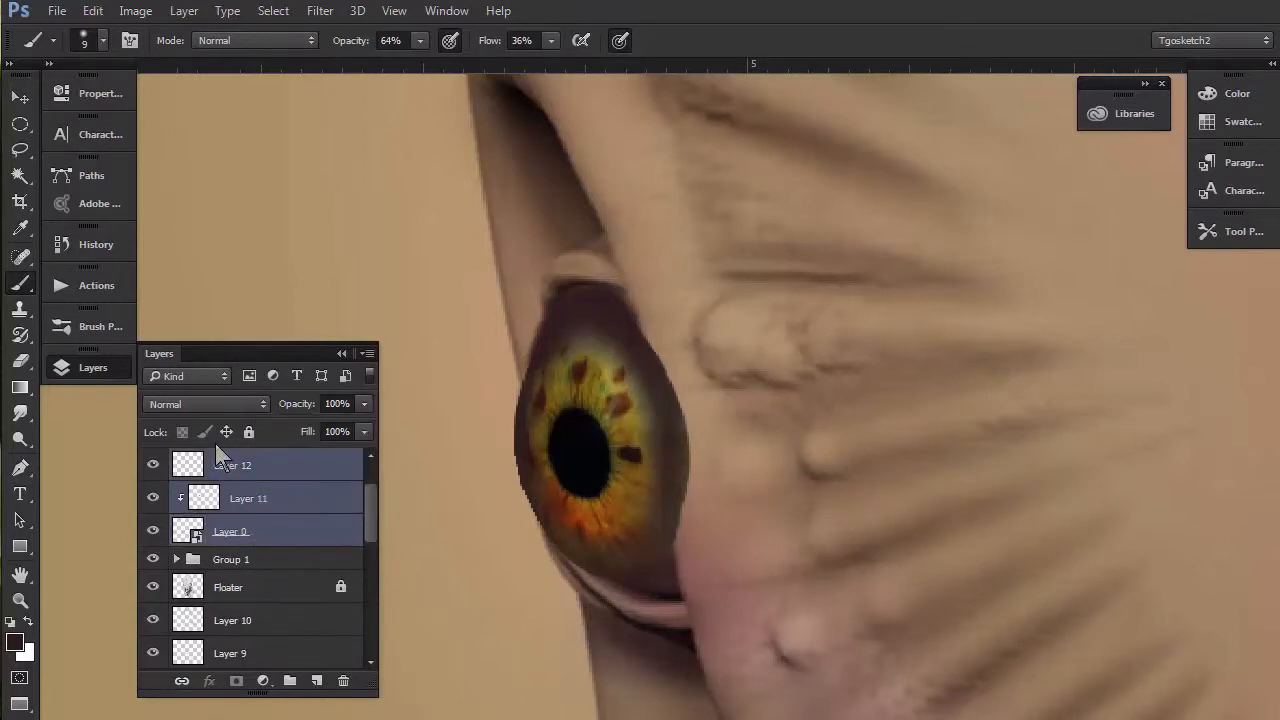
pyautogui.hotkey('ctrl', 'e')
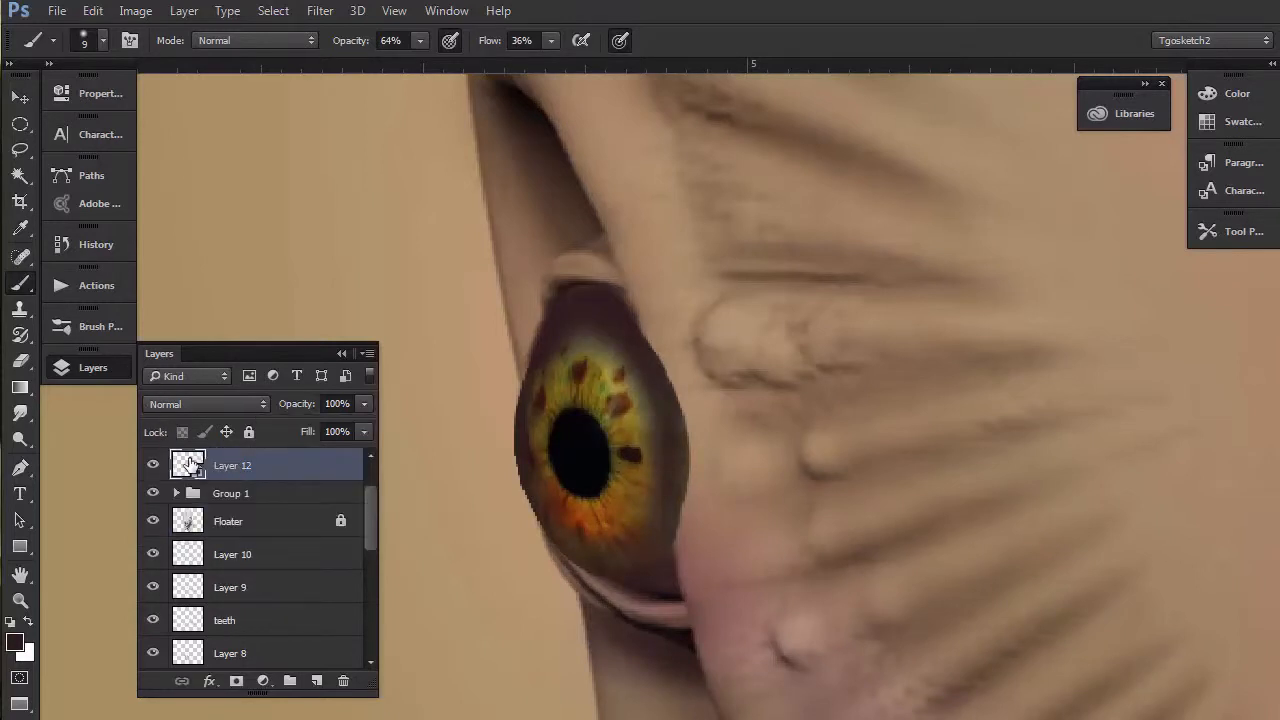
# Step: Lower the merged eye layer's opacity to 48% and erase the spill along the eye's lower outer edge
pyautogui.click(364, 404)
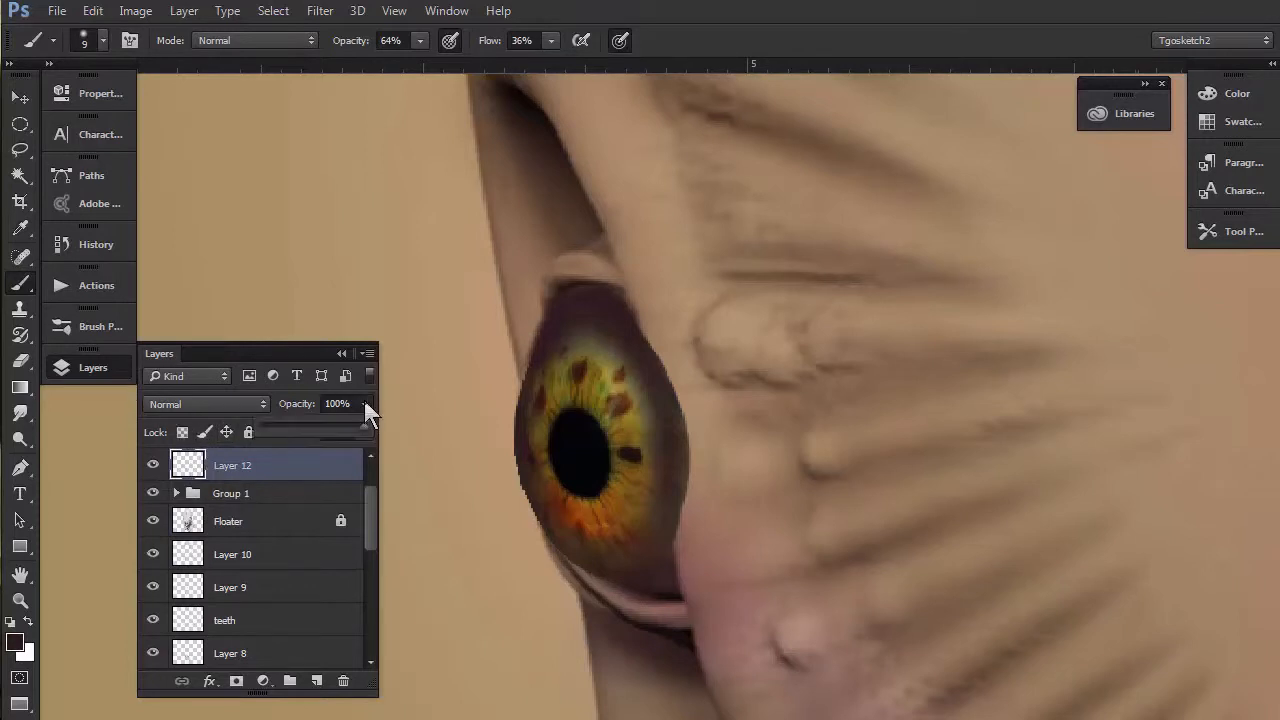
pyautogui.moveTo(314, 430); pyautogui.dragTo(310, 431)
pyautogui.press('e')
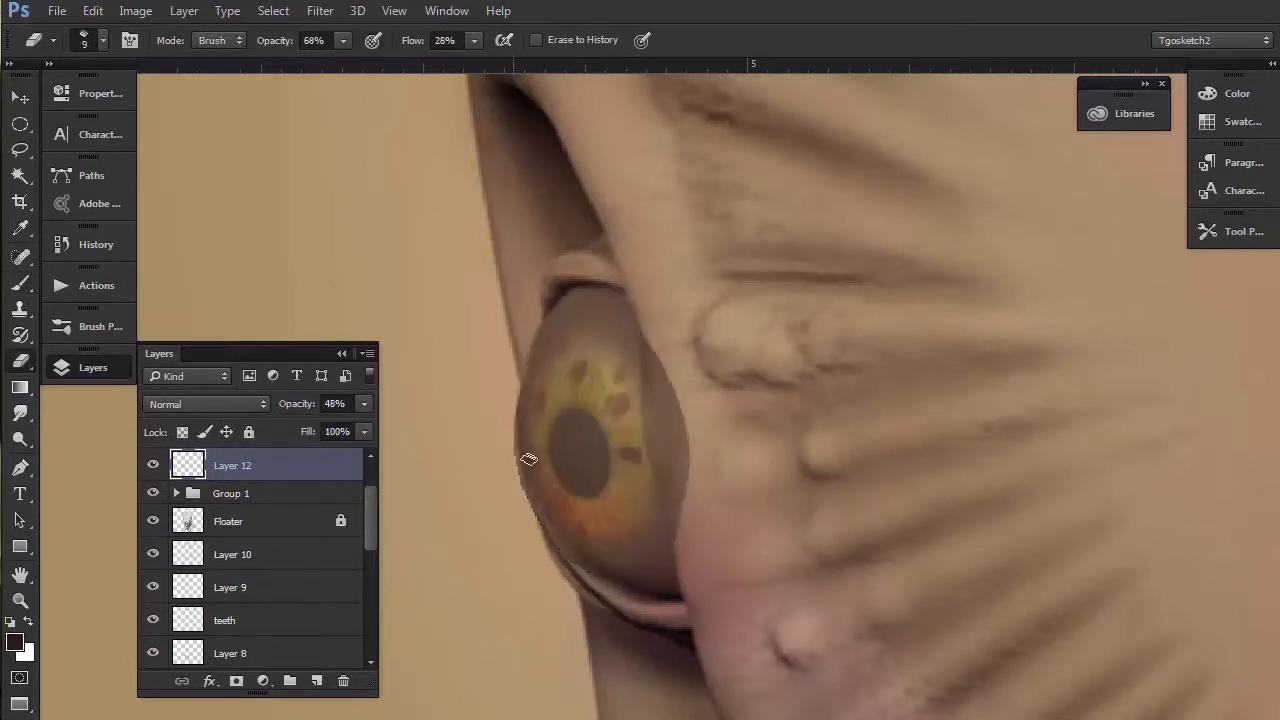
pyautogui.moveTo(516, 479)
pyautogui.mouseDown()
pyautogui.moveTo(514, 451)
pyautogui.moveTo(562, 544)
pyautogui.mouseUp()
pyautogui.press(']')
pyautogui.press(']')
pyautogui.press(']')
pyautogui.moveTo(650, 325)
pyautogui.mouseDown()
pyautogui.moveTo(663, 397)
pyautogui.moveTo(676, 384)
pyautogui.moveTo(680, 406)
pyautogui.mouseUp()
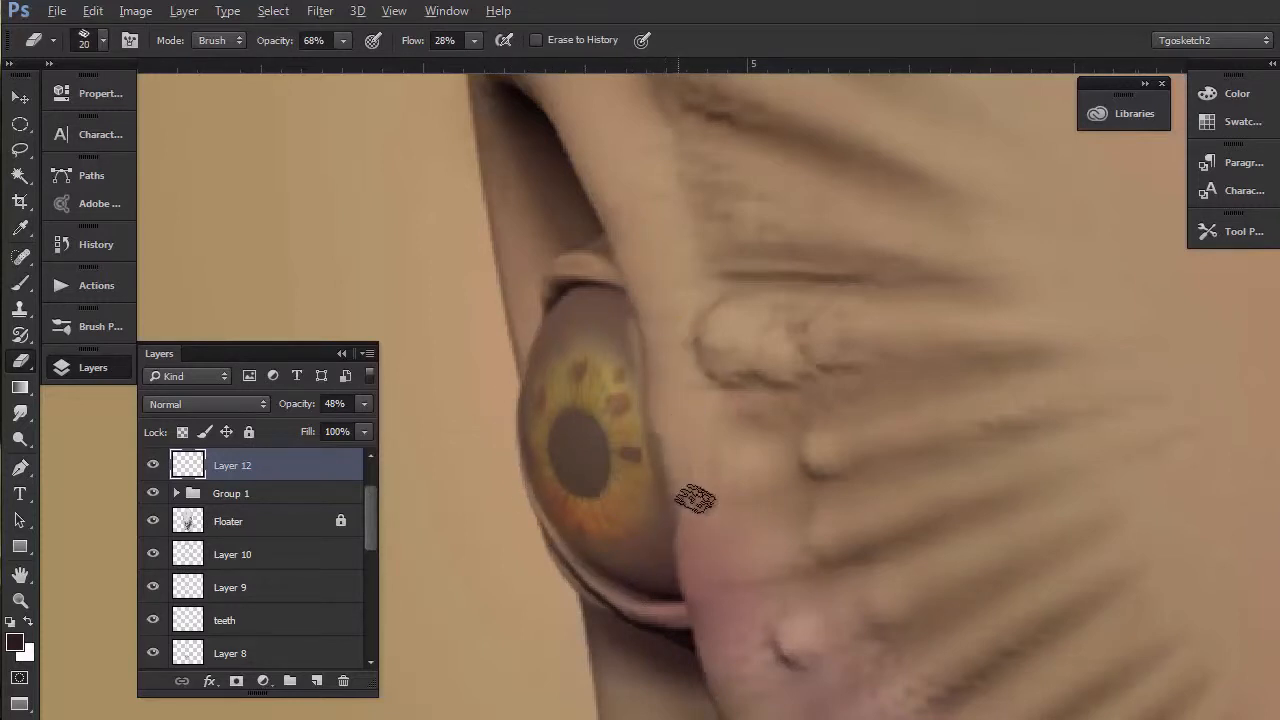
pyautogui.hotkey('ctrl', 'alt', 'z')
pyautogui.hotkey('ctrl', 'alt', 'z')
# Step: Erase the part of the eye overlapping the skin fold on its inner side and restore the layer's opacity to 100%
pyautogui.moveTo(654, 346); pyautogui.dragTo(686, 403)
pyautogui.press(']')
pyautogui.press(']')
pyautogui.press('[')
pyautogui.press('[')
pyautogui.press('[')
pyautogui.press(']')
pyautogui.press('[')
pyautogui.press('[')
pyautogui.press('[')
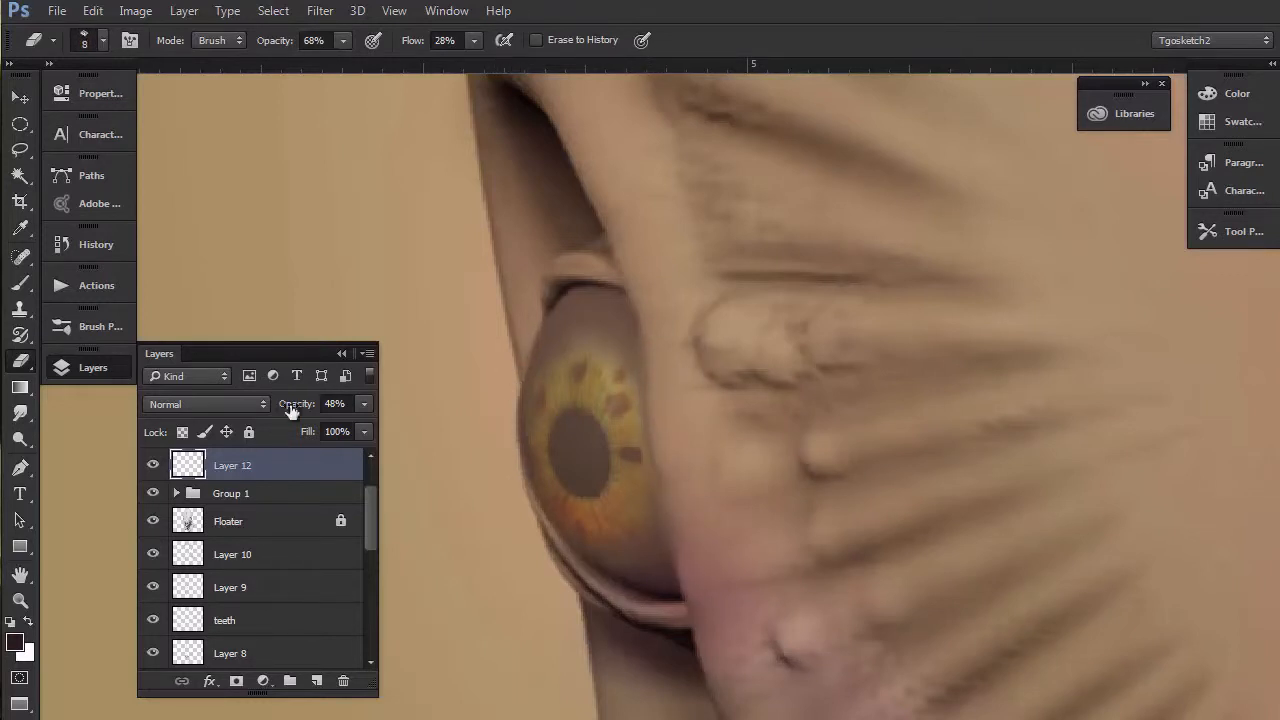
pyautogui.moveTo(316, 427); pyautogui.dragTo(403, 477)
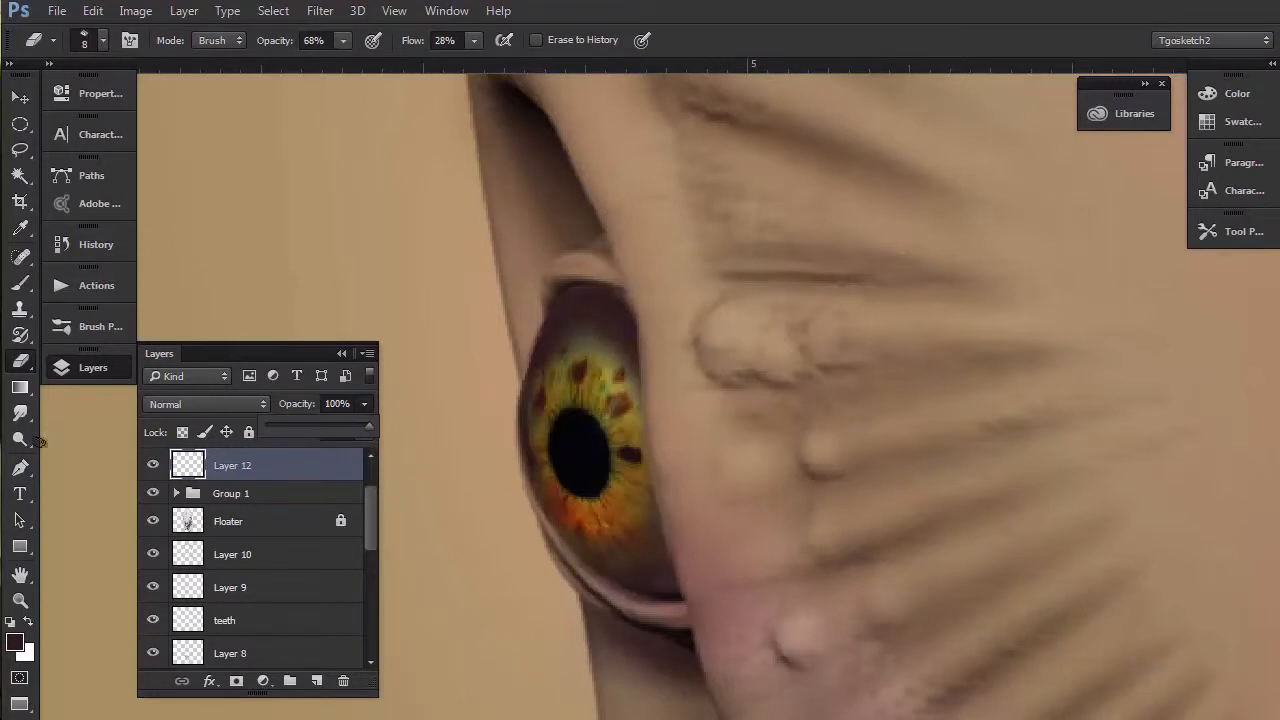
# Step: Choose a lighter muted purple for the brush and paint it along the outer and lower rim of the eye
pyautogui.click(20, 283)
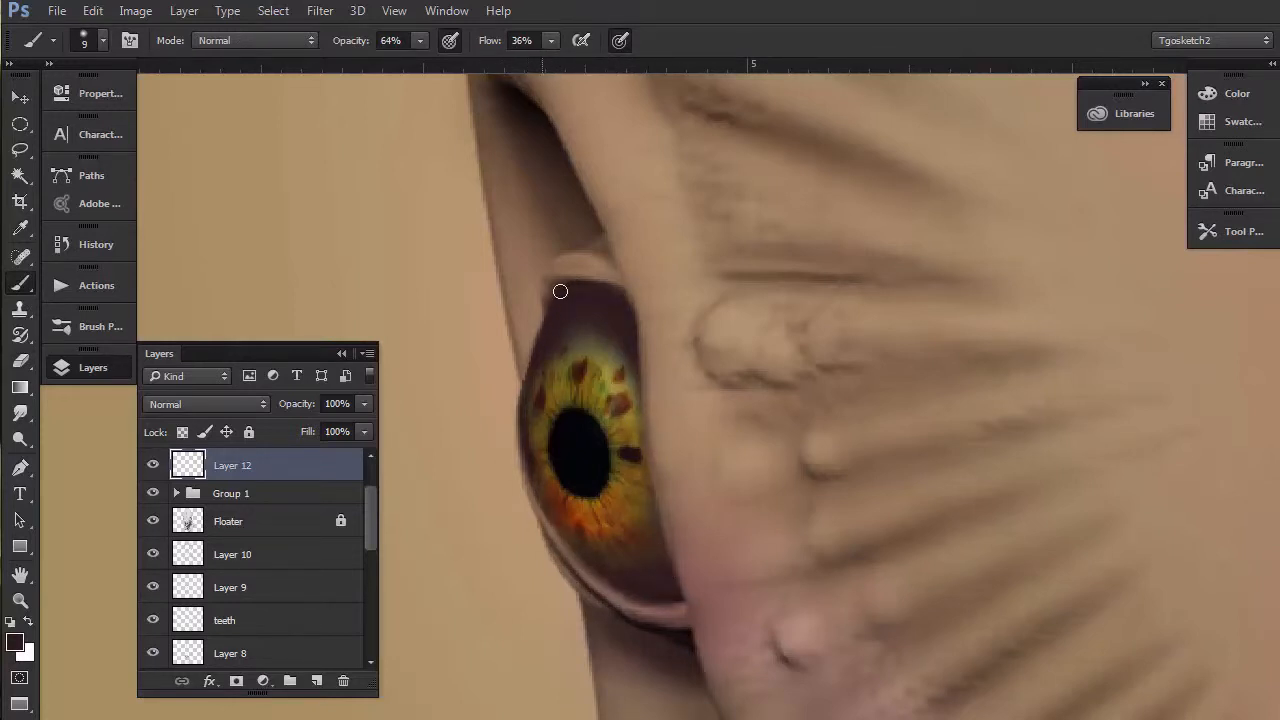
pyautogui.click(14, 643)
pyautogui.click(466, 333)
pyautogui.press('Return')
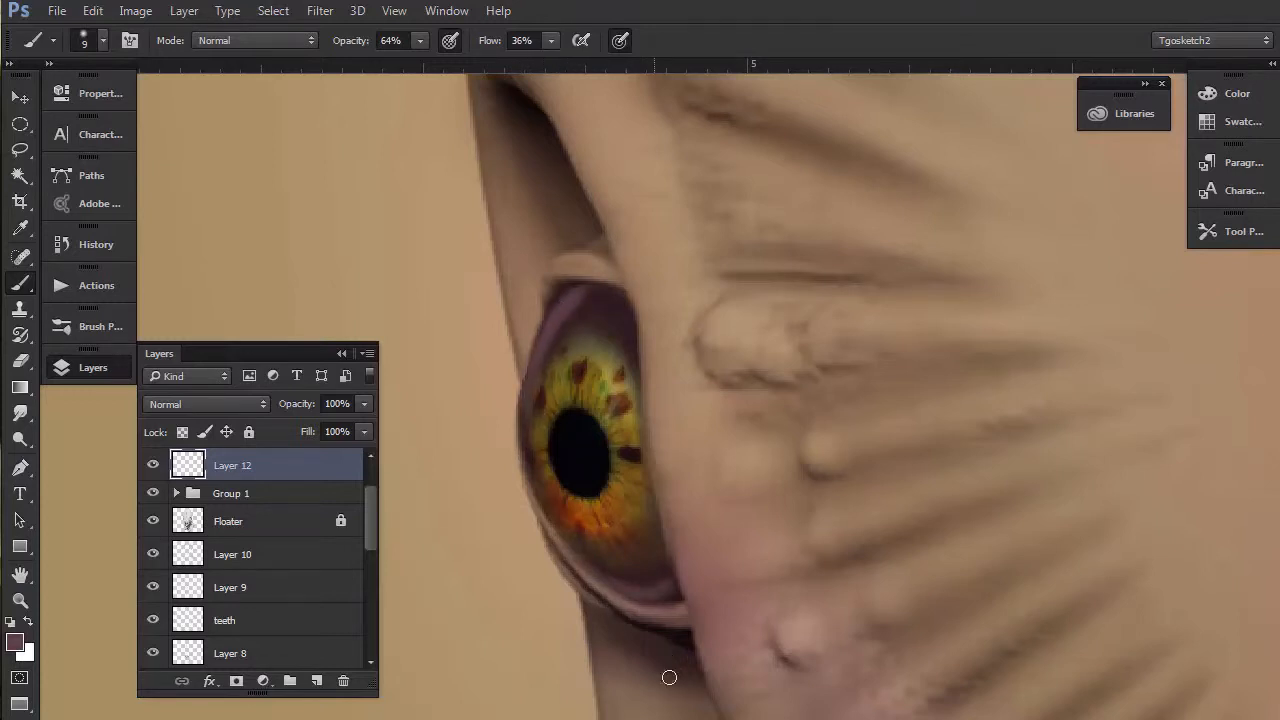
# Step: Set the foreground colour to 896666 and lighten the purple rim around the eye
pyautogui.scroll(-5, 642, 699)
pyautogui.moveTo(638, 699); pyautogui.dragTo(520, 229)
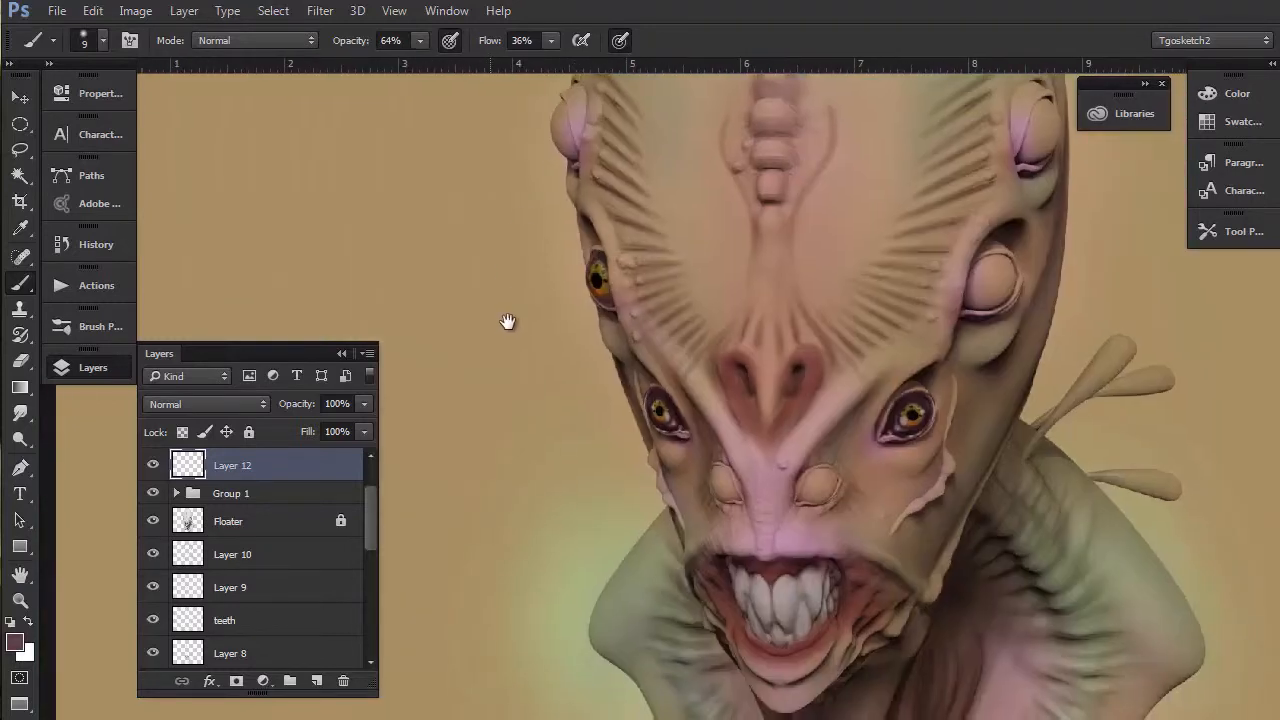
pyautogui.moveTo(508, 324); pyautogui.dragTo(522, 494)
pyautogui.scroll(4, 522, 424)
pyautogui.moveTo(651, 462); pyautogui.dragTo(530, 449)
pyautogui.scroll(1, 630, 455)
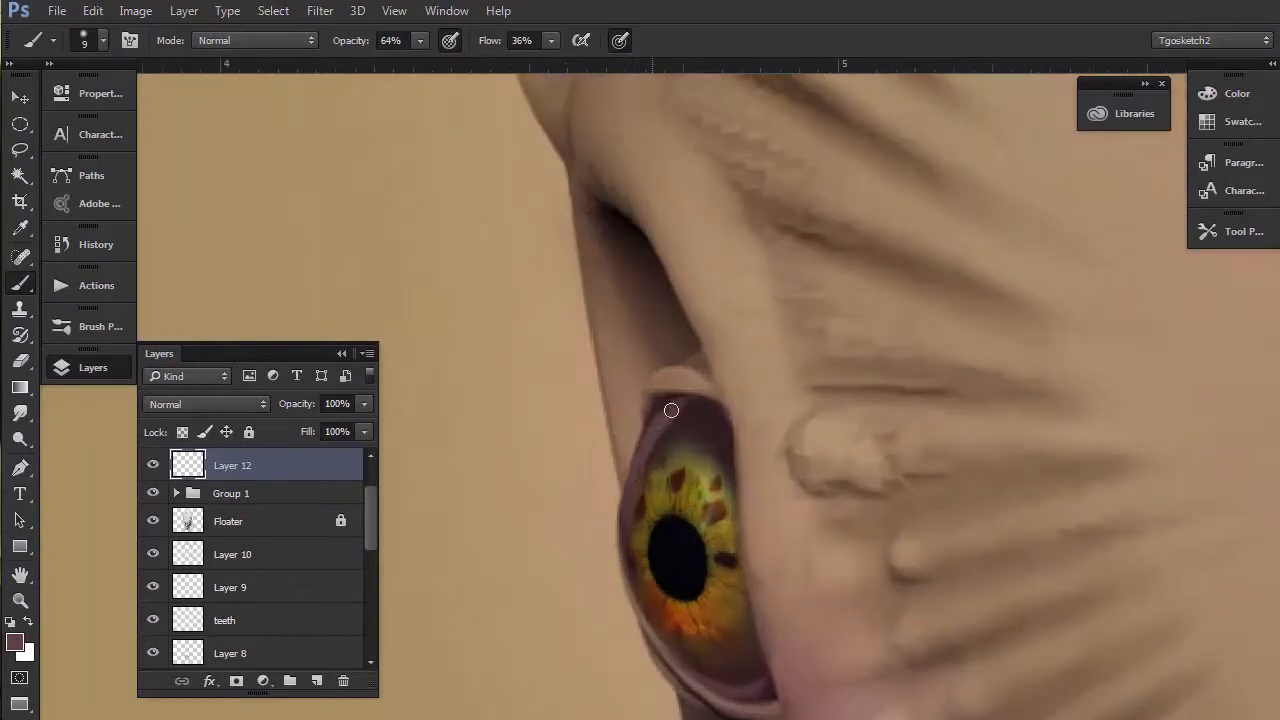
pyautogui.click(14, 642)
pyautogui.click(446, 294)
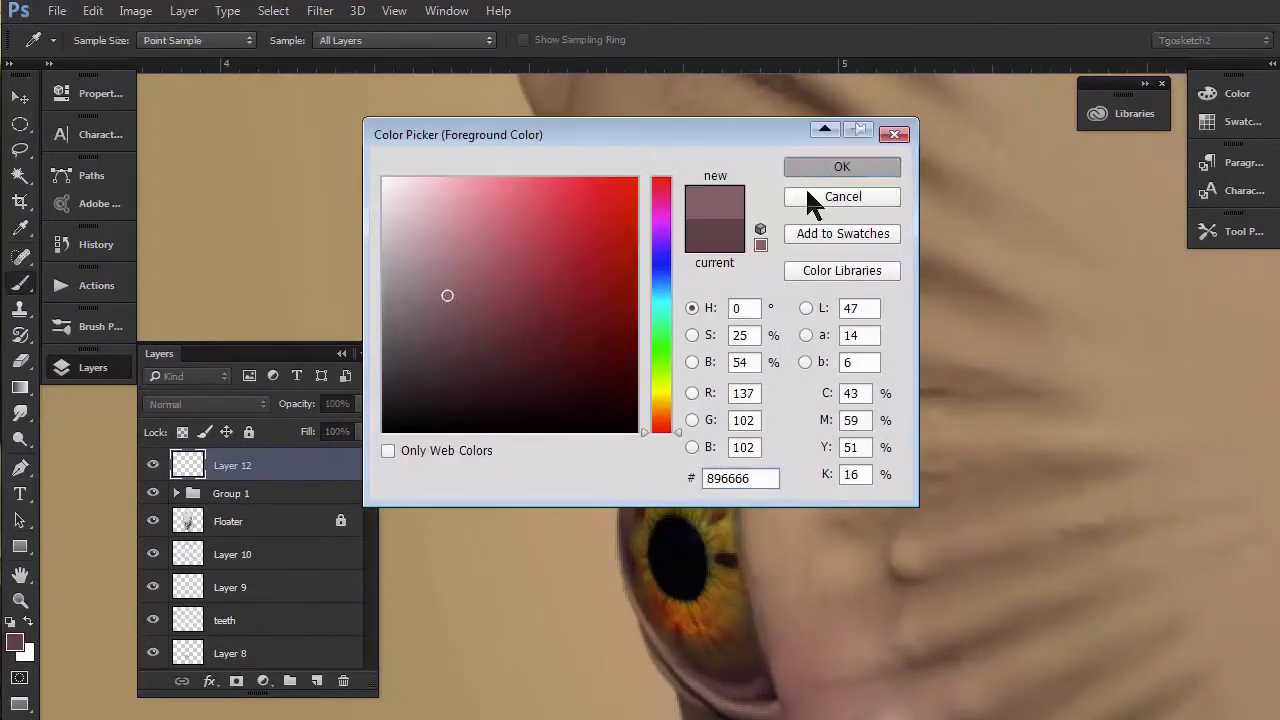
pyautogui.click(830, 166)
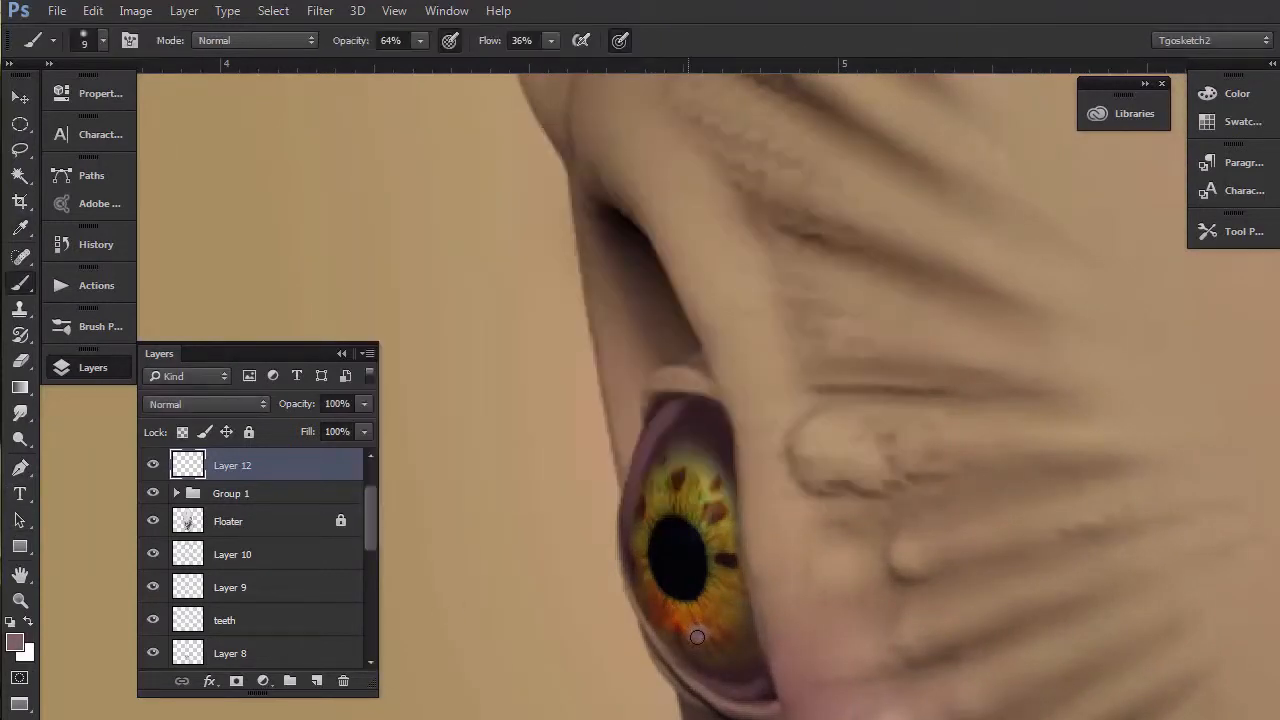
# Step: Choose a pale pink and paint glossy highlights on the pupil, the lower iris and along the eye's outer rim
pyautogui.click(14, 642)
pyautogui.click(418, 235)
pyautogui.click(830, 166)
pyautogui.click(693, 632)
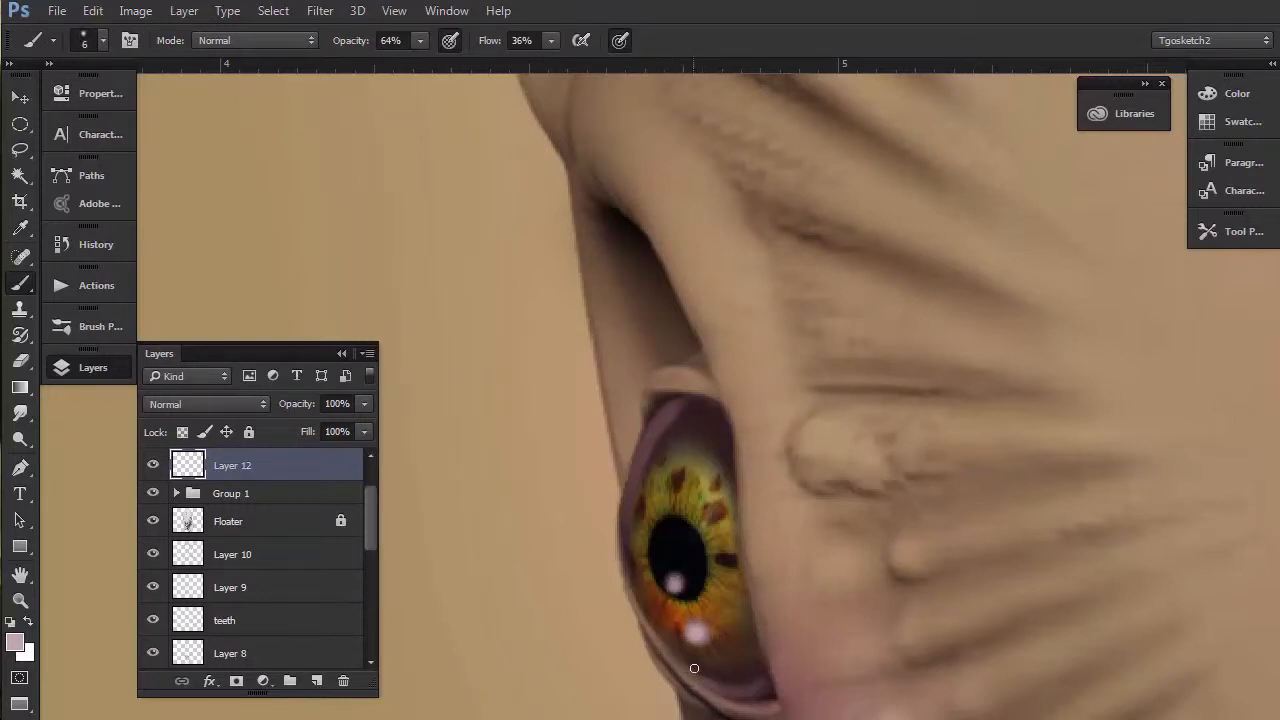
pyautogui.moveTo(661, 636); pyautogui.dragTo(716, 691)
pyautogui.moveTo(646, 433); pyautogui.dragTo(631, 457)
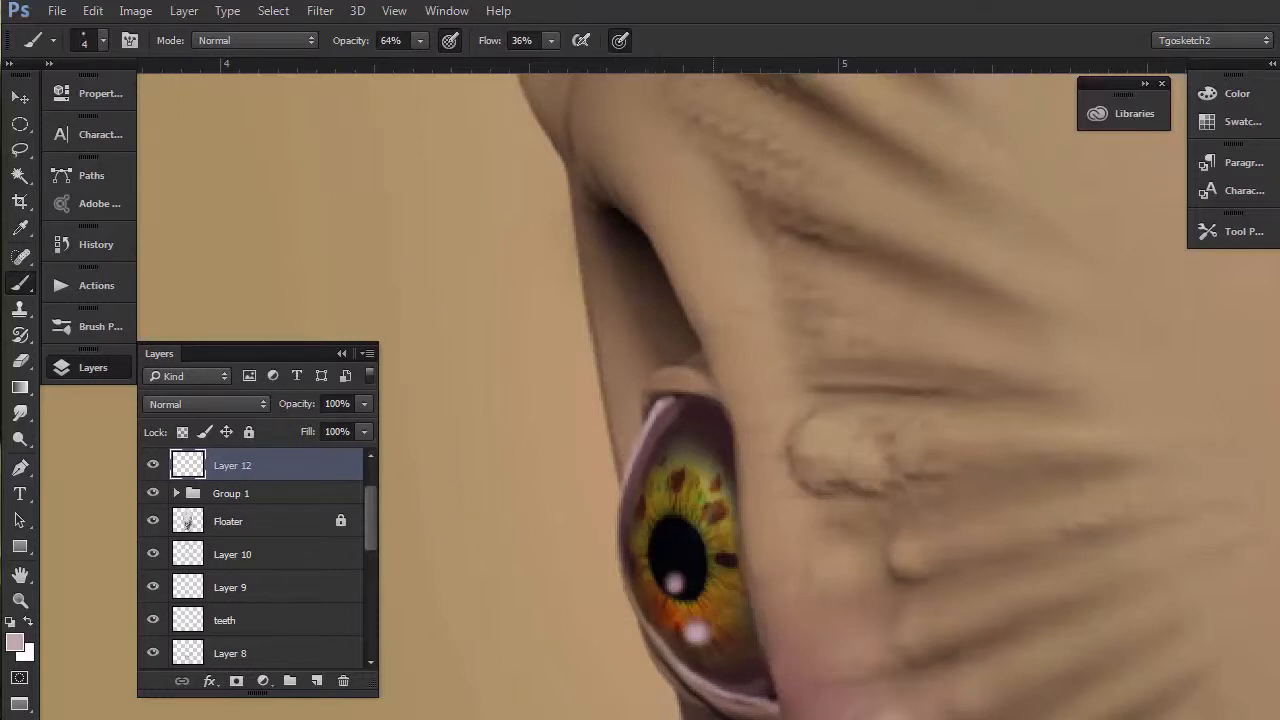
# Step: Add the iris graphic from the library "The visitor" to the painting as a new layer over the creature's face
pyautogui.scroll(-3, 713, 710)
pyautogui.moveTo(625, 680); pyautogui.dragTo(758, 412)
pyautogui.moveTo(609, 449); pyautogui.dragTo(614, 534)
pyautogui.click(1125, 115)
pyautogui.click(951, 386)
pyautogui.moveTo(870, 179); pyautogui.dragTo(740, 379)
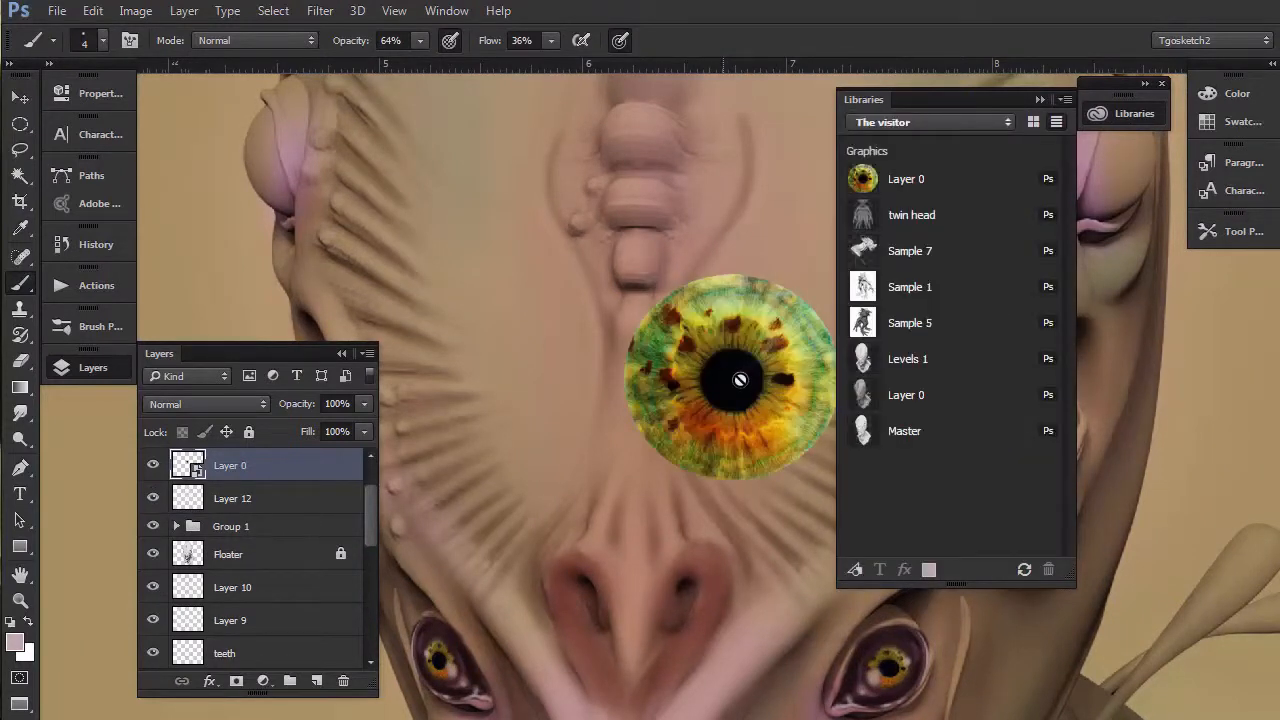
pyautogui.click(1040, 99)
pyautogui.moveTo(564, 510); pyautogui.dragTo(758, 528)
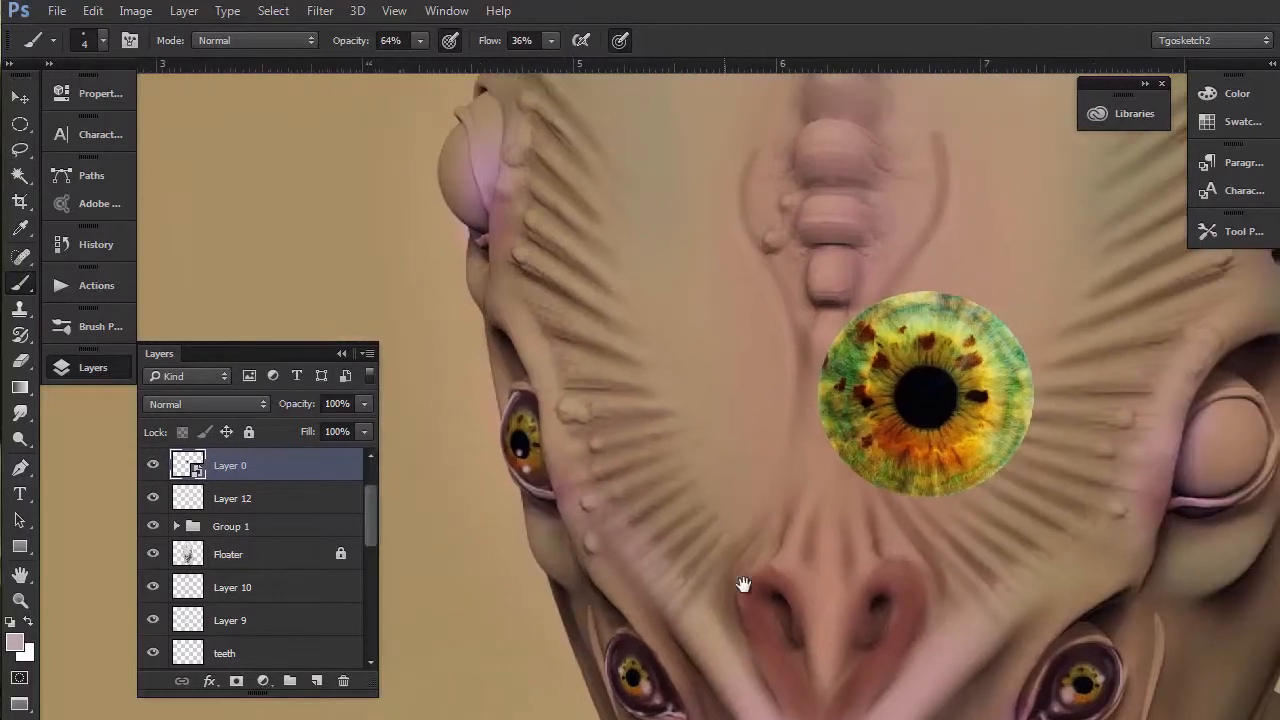
# Step: Move the new iris onto the middle-right eye, scale it to about 12.6% and rotate it about 21.75°
pyautogui.press('v')
pyautogui.moveTo(915, 422); pyautogui.dragTo(663, 472)
pyautogui.hotkey('ctrl', 't')
pyautogui.moveTo(566, 342); pyautogui.dragTo(607, 381)
pyautogui.moveTo(521, 280); pyautogui.dragTo(470, 223)
pyautogui.moveTo(562, 340); pyautogui.dragTo(572, 348)
pyautogui.moveTo(595, 390); pyautogui.dragTo(1034, 356)
pyautogui.moveTo(1018, 244); pyautogui.dragTo(1059, 235)
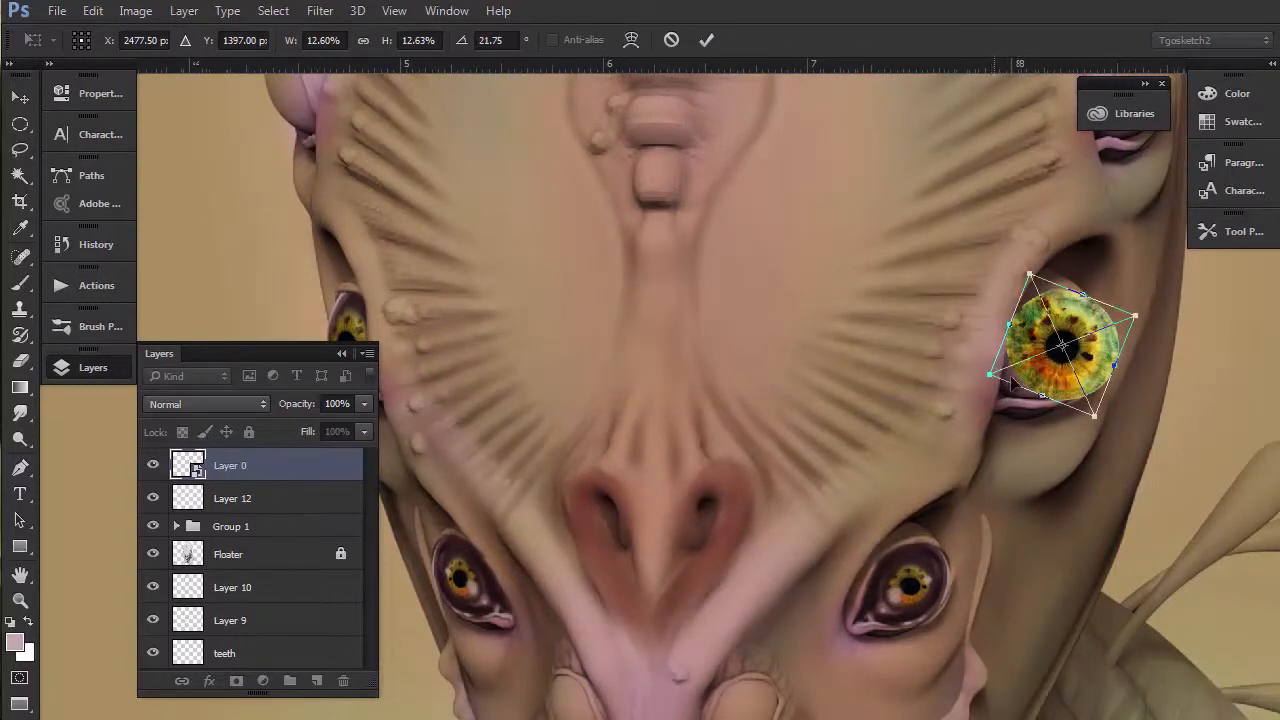
# Step: Warp the iris to fit the curved opening of the middle-right eye, keeping the layer at 100% opacity
pyautogui.rightClick(1030, 372)
pyautogui.click(1065, 543)
pyautogui.moveTo(1095, 415); pyautogui.dragTo(1062, 416)
pyautogui.moveTo(1133, 316); pyautogui.dragTo(1119, 309)
pyautogui.moveTo(1060, 413); pyautogui.dragTo(1050, 408)
pyautogui.moveTo(1121, 309); pyautogui.dragTo(1103, 306)
pyautogui.moveTo(1024, 388); pyautogui.dragTo(992, 383)
pyautogui.moveTo(1003, 340); pyautogui.dragTo(1044, 278)
pyautogui.moveTo(992, 383); pyautogui.dragTo(1004, 391)
pyautogui.moveTo(1013, 391); pyautogui.dragTo(1033, 403)
pyautogui.moveTo(1101, 304); pyautogui.dragTo(1100, 302)
pyautogui.moveTo(1107, 365); pyautogui.dragTo(1096, 362)
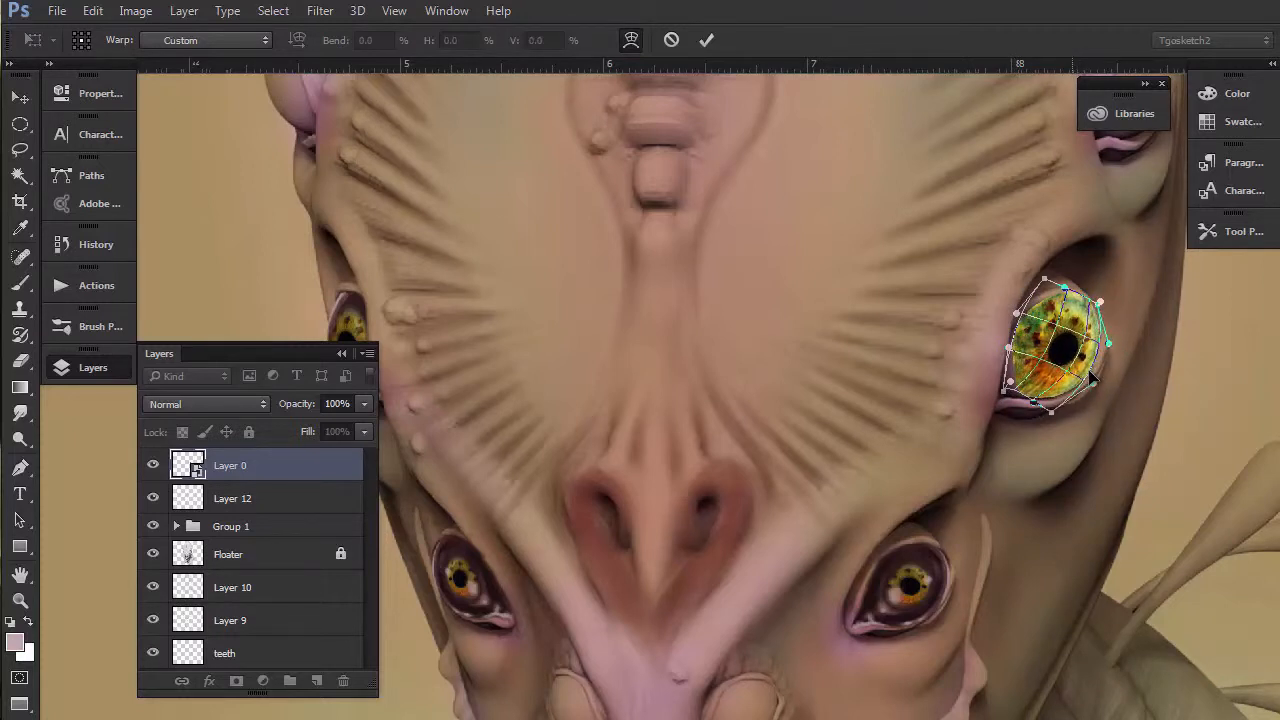
pyautogui.press('Return')
pyautogui.click(364, 403)
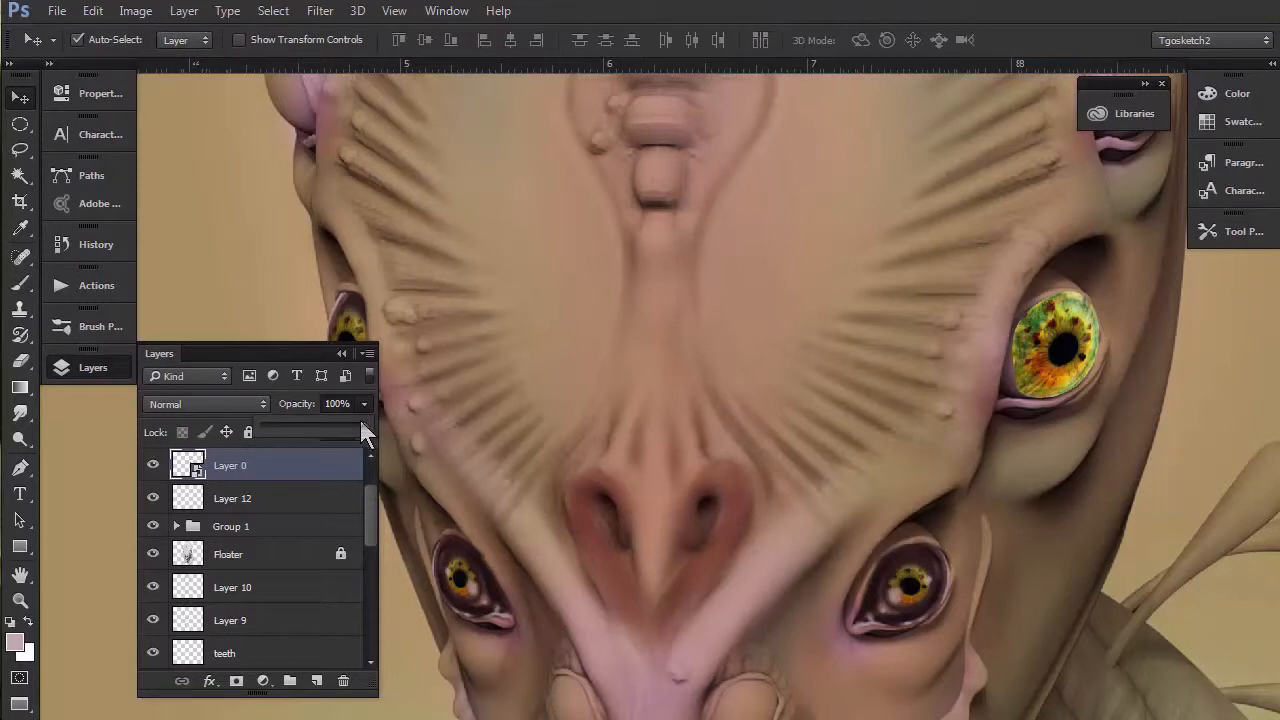
pyautogui.moveTo(365, 427)
pyautogui.mouseDown()
pyautogui.moveTo(290, 426)
pyautogui.moveTo(372, 434)
pyautogui.mouseUp()
# Step: On a new layer, shade around the middle-right iris with soft dark purple and switch to the Eraser to clean up the shading
pyautogui.click(316, 681)
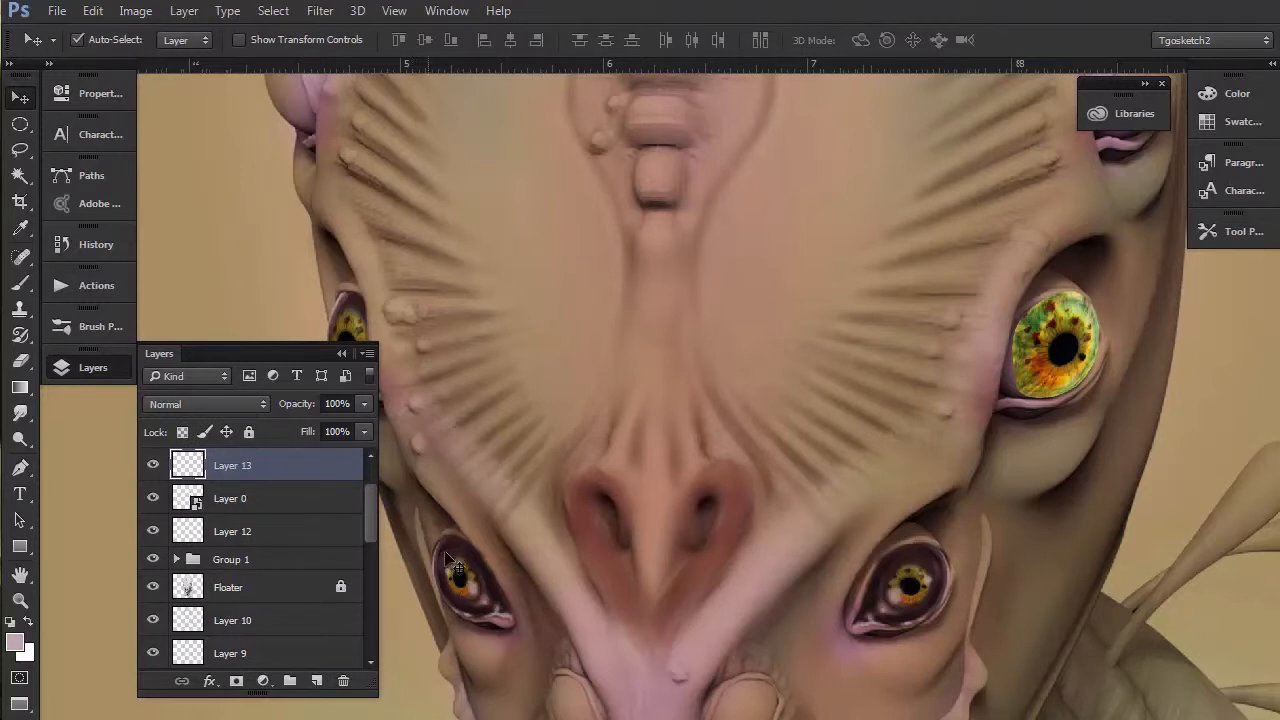
pyautogui.press('b')
pyautogui.press('d')
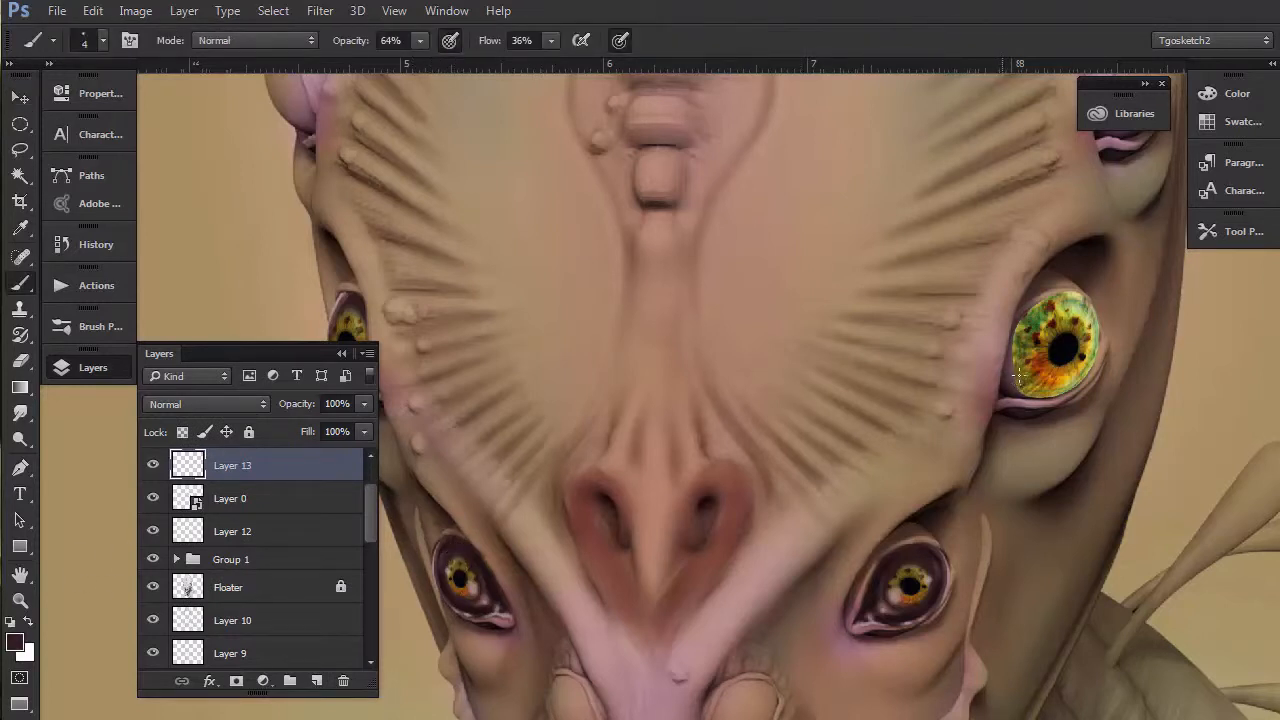
pyautogui.moveTo(1011, 361)
pyautogui.mouseDown()
pyautogui.moveTo(1022, 330)
pyautogui.moveTo(1020, 374)
pyautogui.moveTo(1026, 322)
pyautogui.moveTo(1086, 305)
pyautogui.moveTo(1092, 358)
pyautogui.moveTo(1032, 388)
pyautogui.moveTo(1055, 390)
pyautogui.mouseUp()
pyautogui.press(']')
pyautogui.press(']')
pyautogui.press(']')
pyautogui.press(']')
pyautogui.press(']')
pyautogui.press(']')
pyautogui.press('[')
pyautogui.press('[')
pyautogui.moveTo(1040, 324)
pyautogui.mouseDown()
pyautogui.moveTo(1080, 297)
pyautogui.moveTo(1028, 323)
pyautogui.moveTo(1089, 299)
pyautogui.moveTo(1084, 316)
pyautogui.moveTo(1097, 316)
pyautogui.moveTo(1049, 307)
pyautogui.moveTo(1028, 319)
pyautogui.moveTo(1030, 381)
pyautogui.moveTo(1072, 377)
pyautogui.mouseUp()
pyautogui.moveTo(1084, 307)
pyautogui.mouseDown()
pyautogui.moveTo(1100, 357)
pyautogui.moveTo(1075, 303)
pyautogui.moveTo(1015, 352)
pyautogui.mouseUp()
pyautogui.moveTo(1094, 336); pyautogui.dragTo(1073, 379)
pyautogui.press('[')
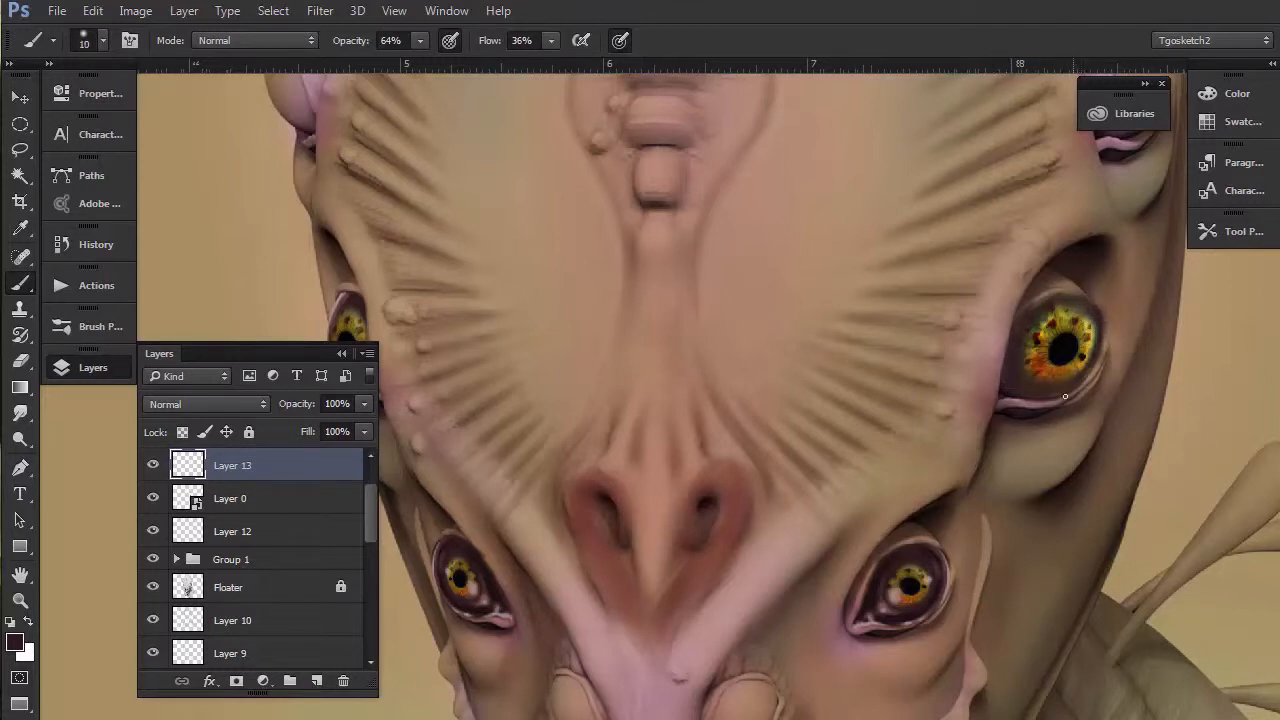
pyautogui.press('e')
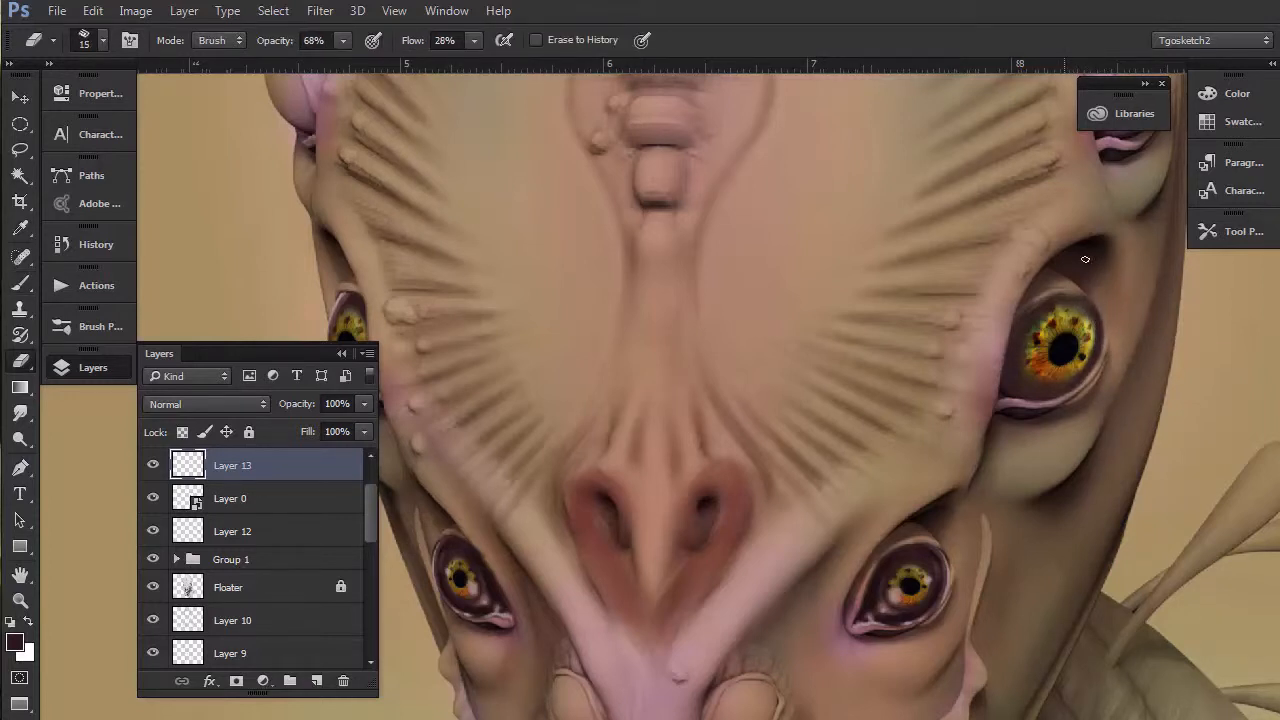
# Step: Set the foreground colour to 7a5451 and paint lighter tones around the rim of the middle-right eye
pyautogui.press('b')
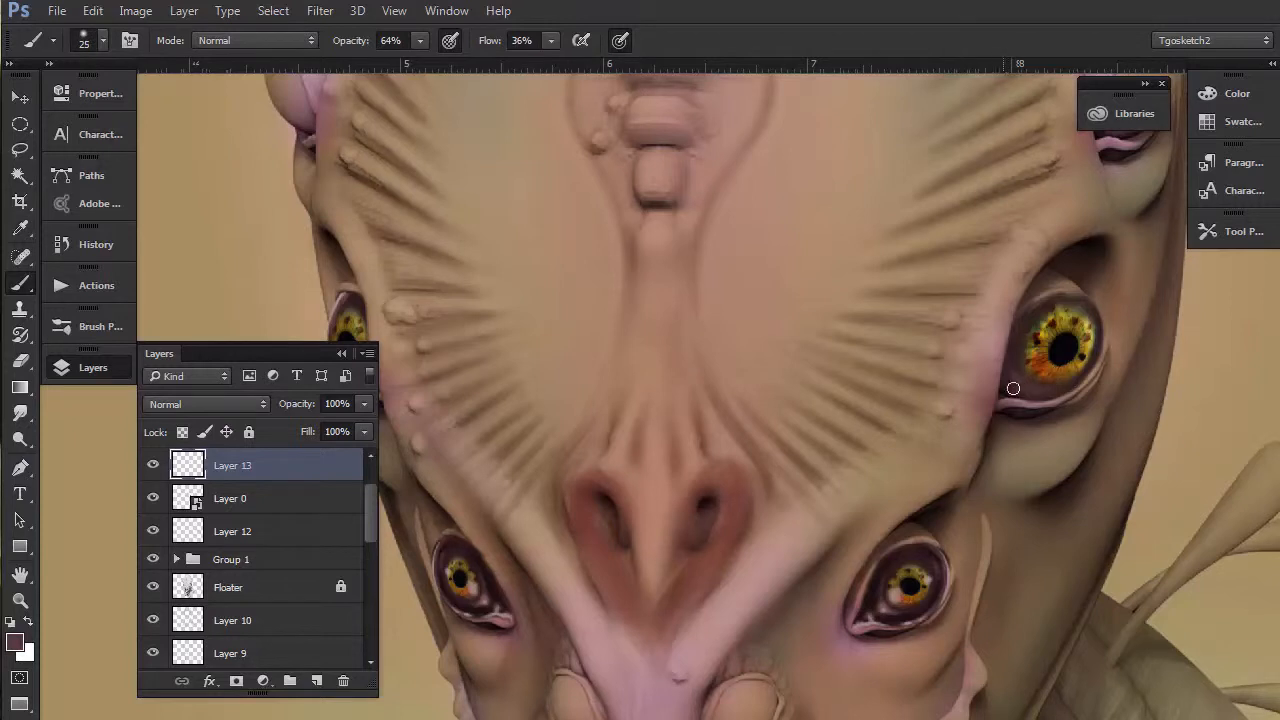
pyautogui.press(']')
pyautogui.press(']')
pyautogui.click(14, 642)
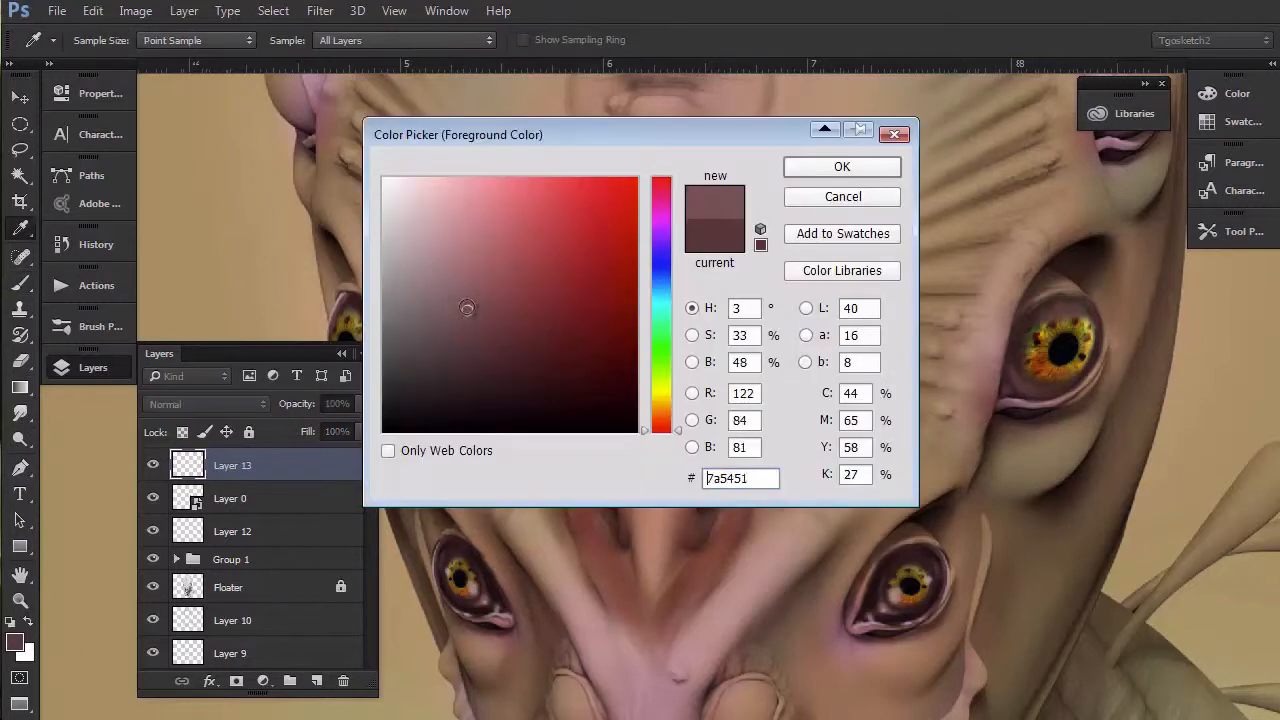
pyautogui.click(810, 168)
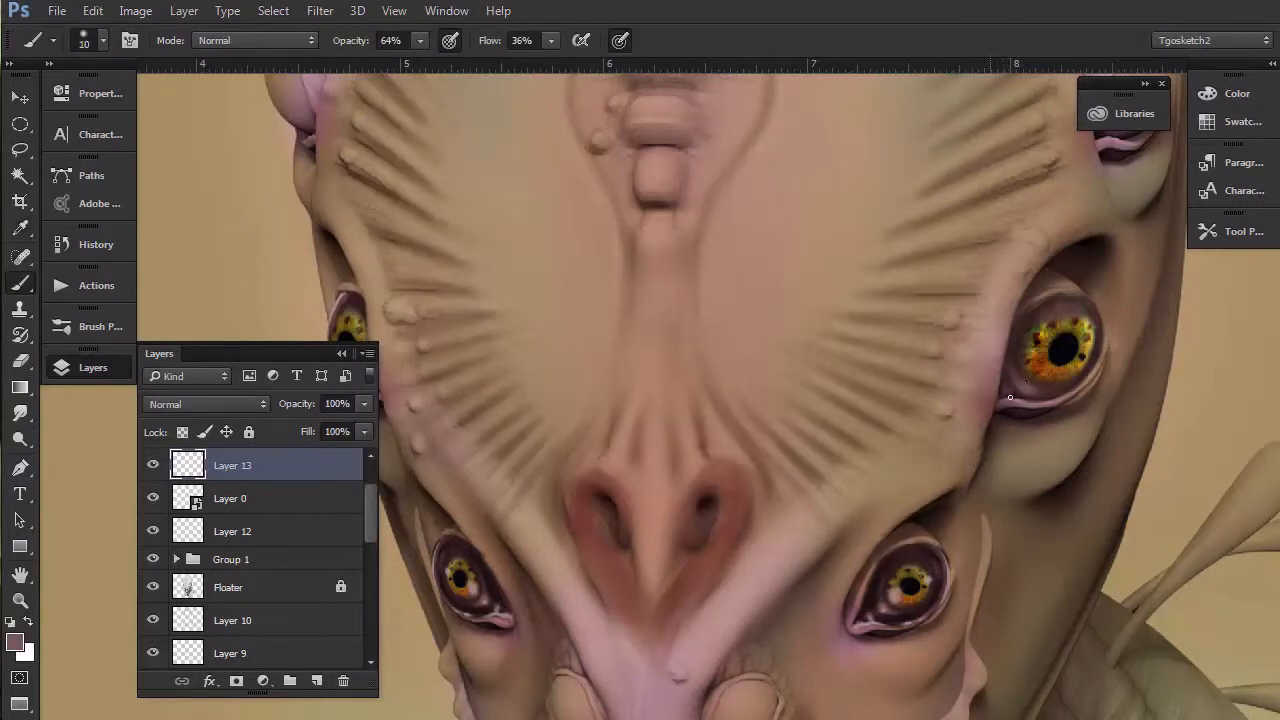
pyautogui.press(']')
# Step: Choose a pale pink and paint glossy highlights on the pupil and along the rim of the middle-right eye
pyautogui.click(14, 642)
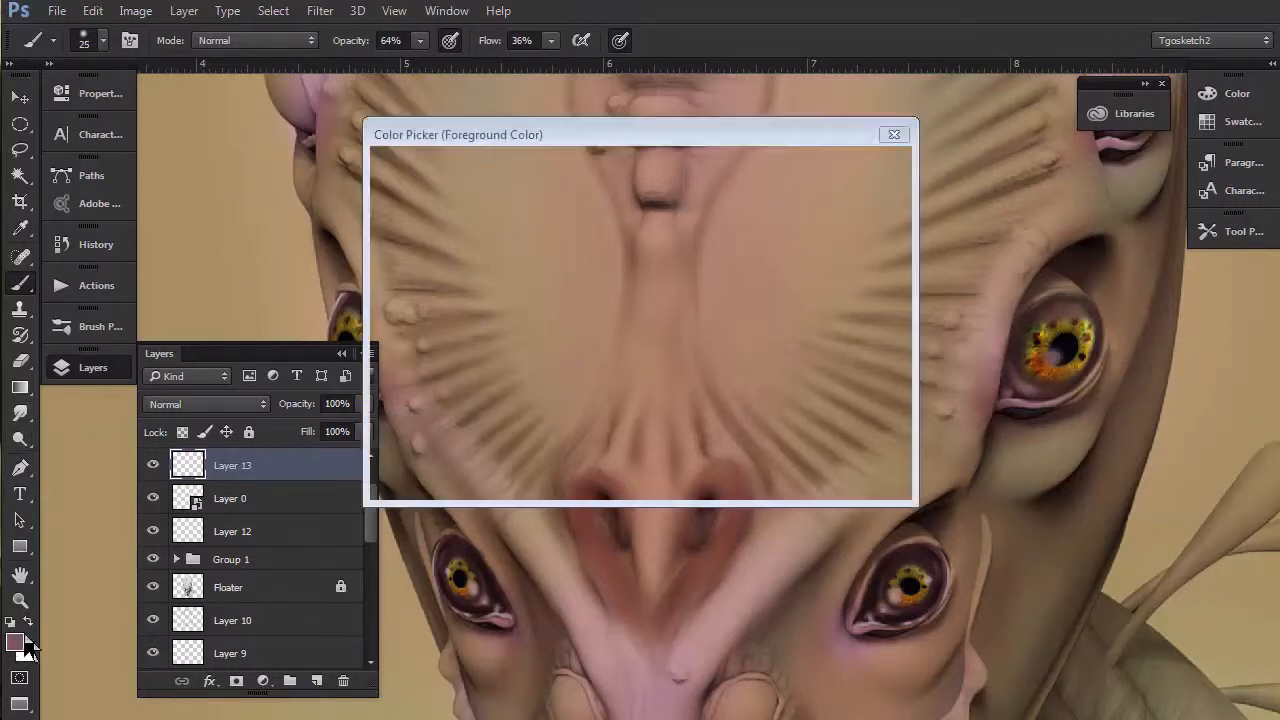
pyautogui.click(423, 224)
pyautogui.click(840, 166)
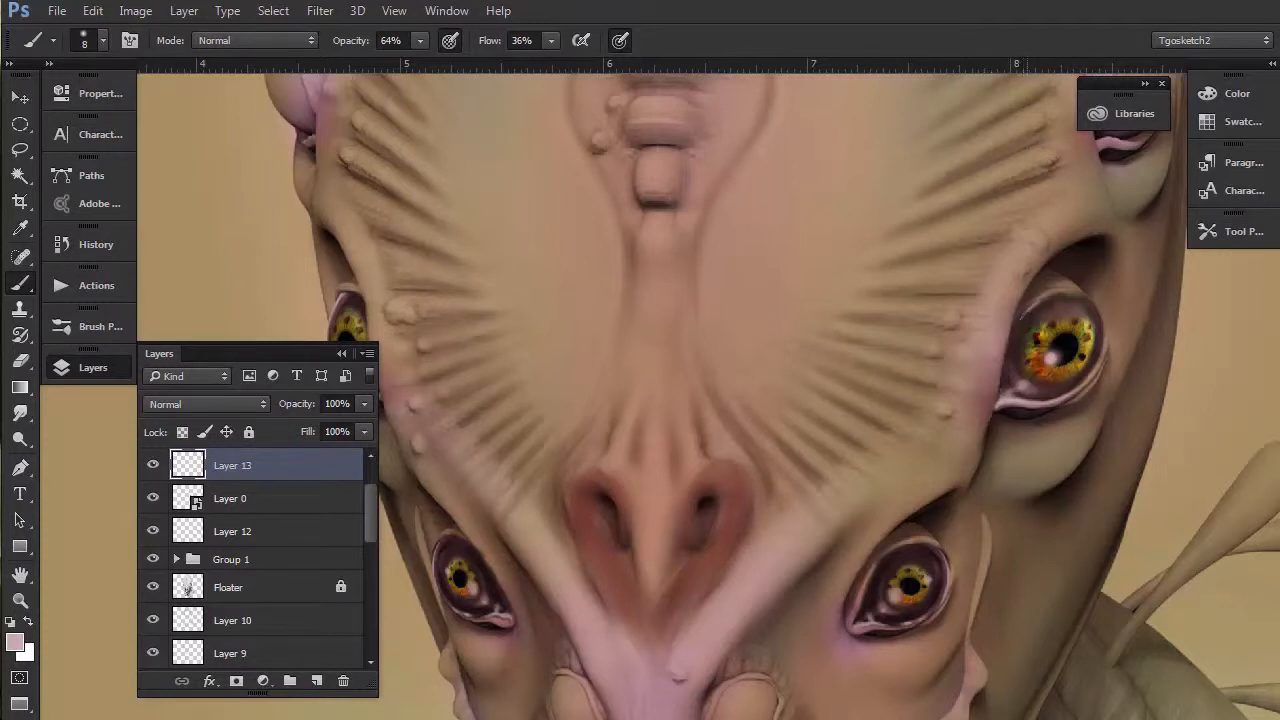
pyautogui.moveTo(424, 238); pyautogui.dragTo(554, 266)
pyautogui.moveTo(734, 302); pyautogui.dragTo(496, 432)
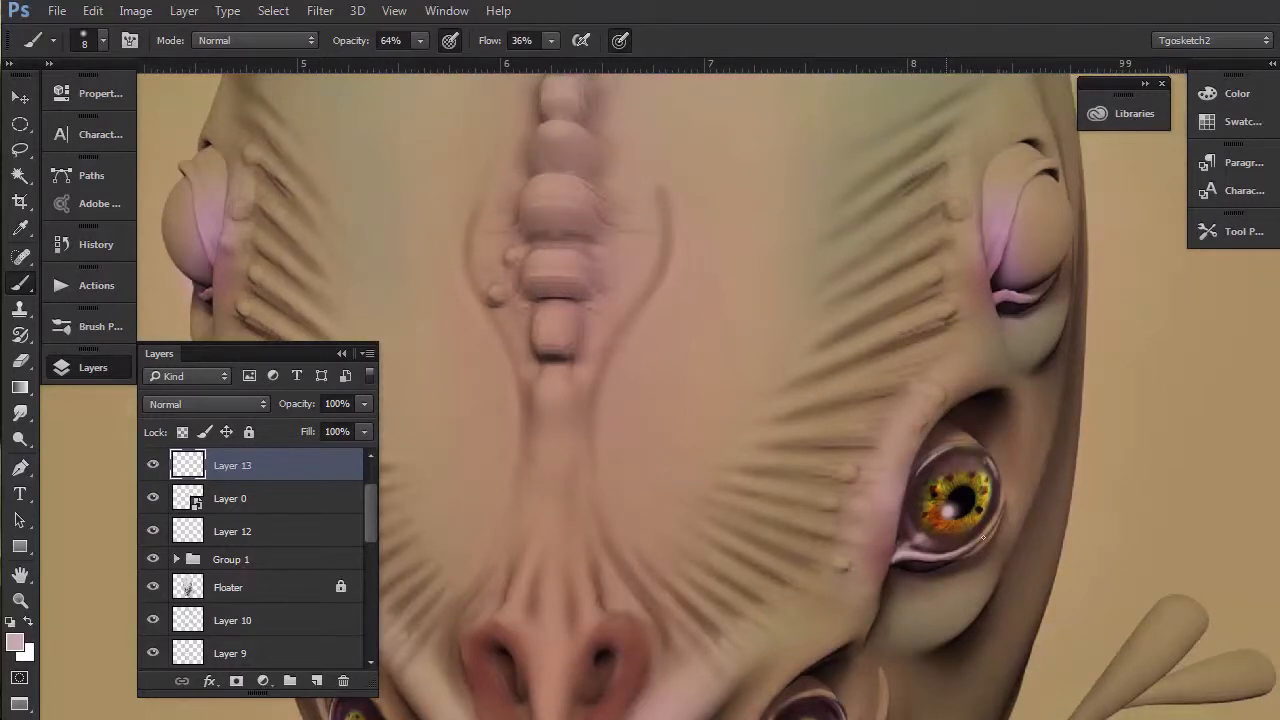
# Step: Place another copy of the library's iris graphic over the creature's upper-left eye
pyautogui.moveTo(761, 325); pyautogui.dragTo(843, 480)
pyautogui.moveTo(691, 455); pyautogui.dragTo(920, 430)
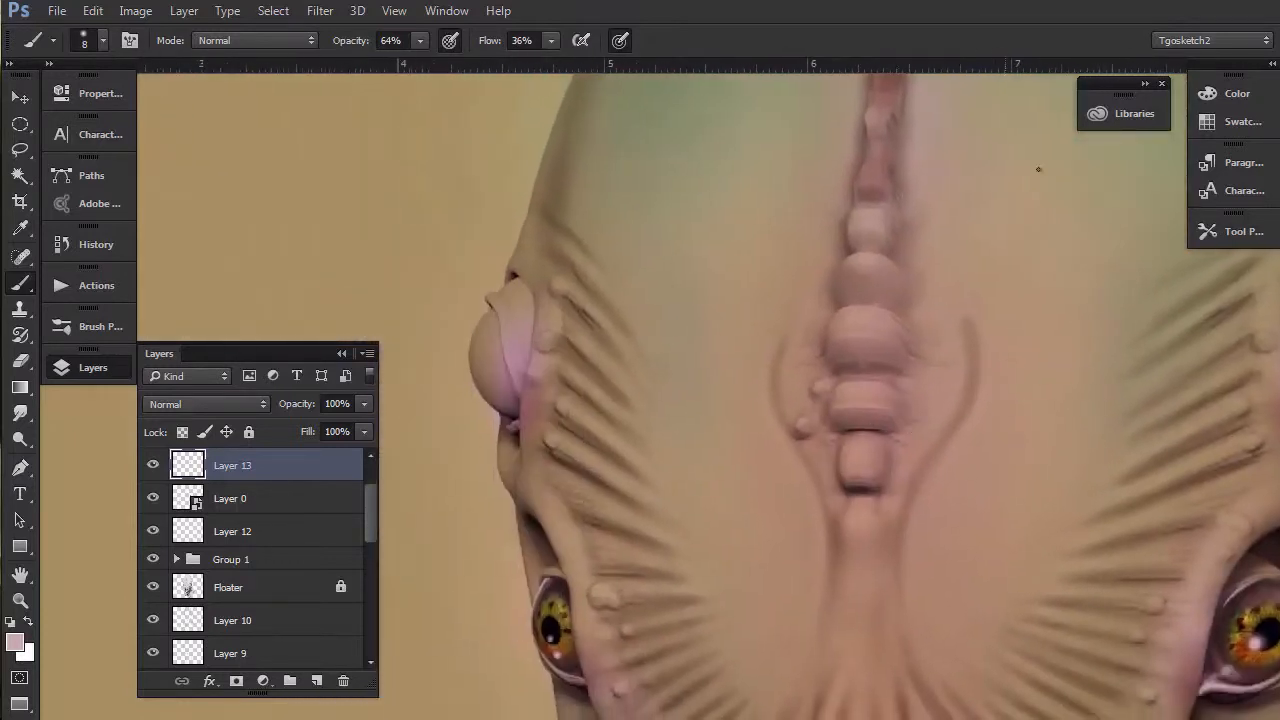
pyautogui.click(1134, 112)
pyautogui.click(956, 383)
pyautogui.moveTo(906, 178); pyautogui.dragTo(565, 436)
pyautogui.click(530, 375)
pyautogui.press('Escape')
# Step: Duplicate the placed iris and position the copy over the upper-right eye
pyautogui.hotkey('ctrl', '-')
pyautogui.hotkey('ctrl', '-')
pyautogui.press('v')
pyautogui.keyDown('alt'); pyautogui.moveTo(624, 375); pyautogui.dragTo(1010, 378); pyautogui.keyUp('alt')
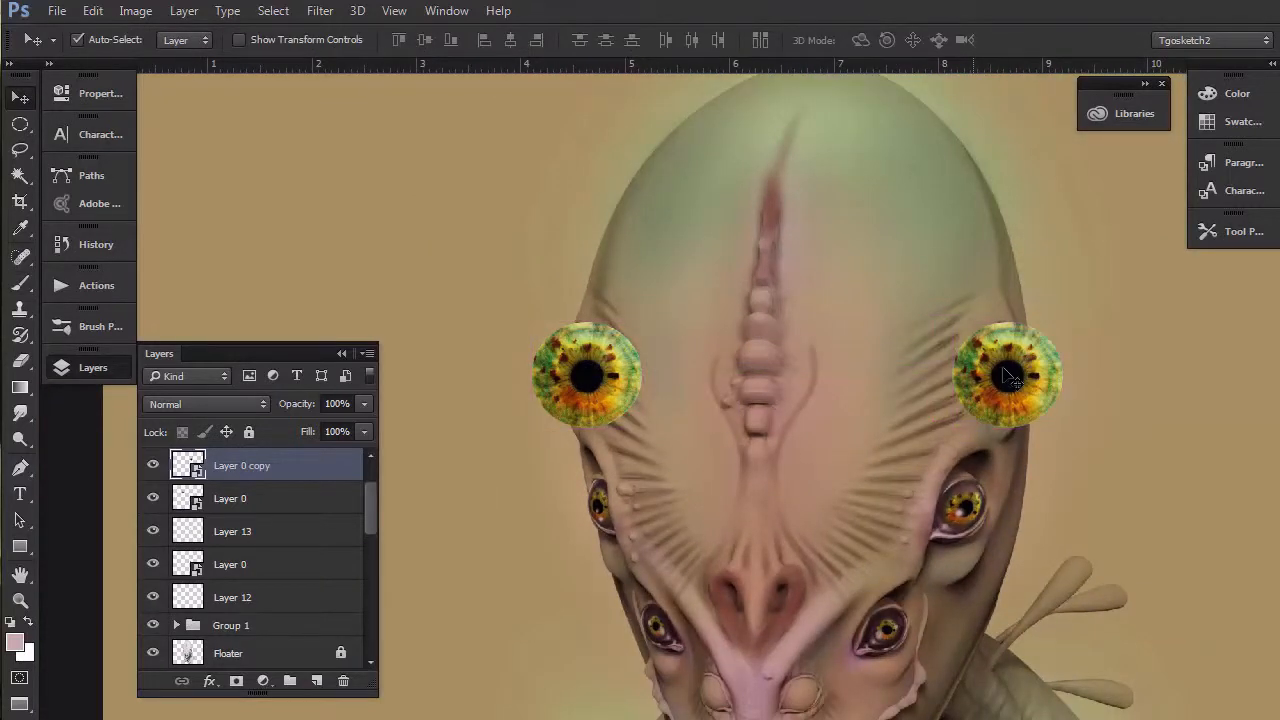
# Step: Scale the upper-left iris to about 16.3% width and 14.6% height and shift it over the protruding eyeball
pyautogui.scroll(3, 613, 413)
pyautogui.moveTo(491, 483); pyautogui.dragTo(704, 569)
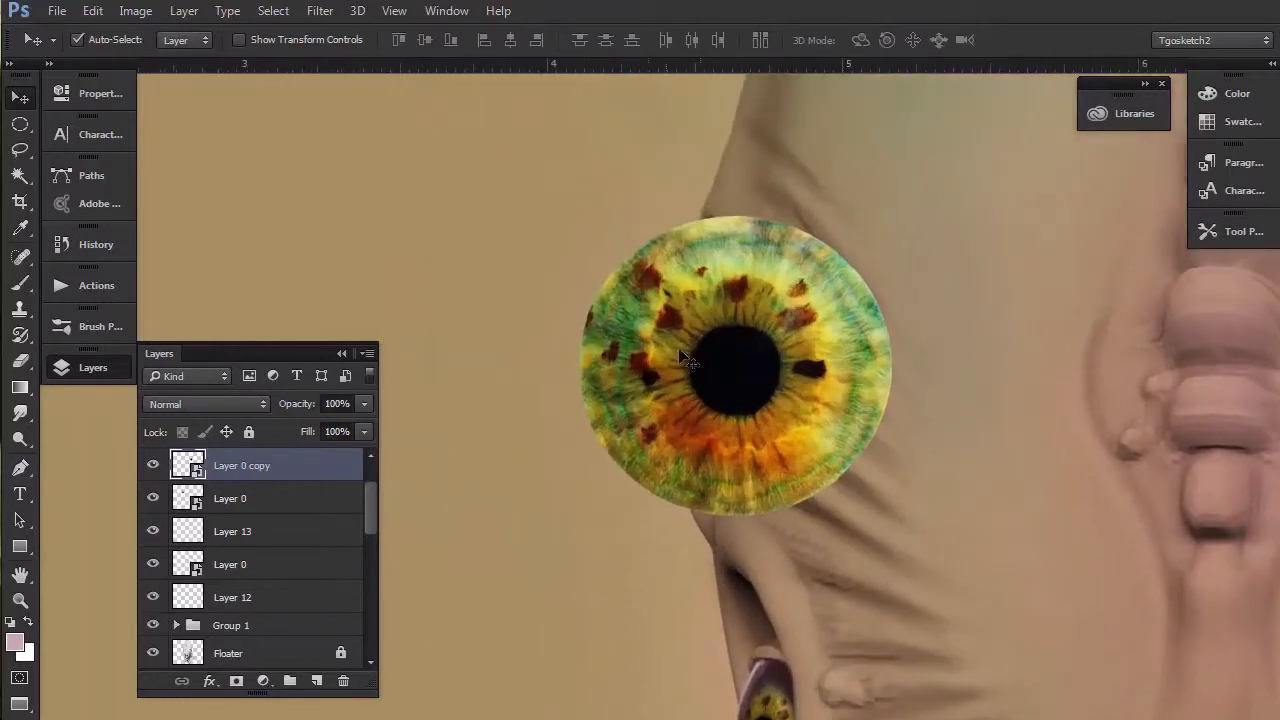
pyautogui.click(680, 370)
pyautogui.hotkey('ctrl', 't')
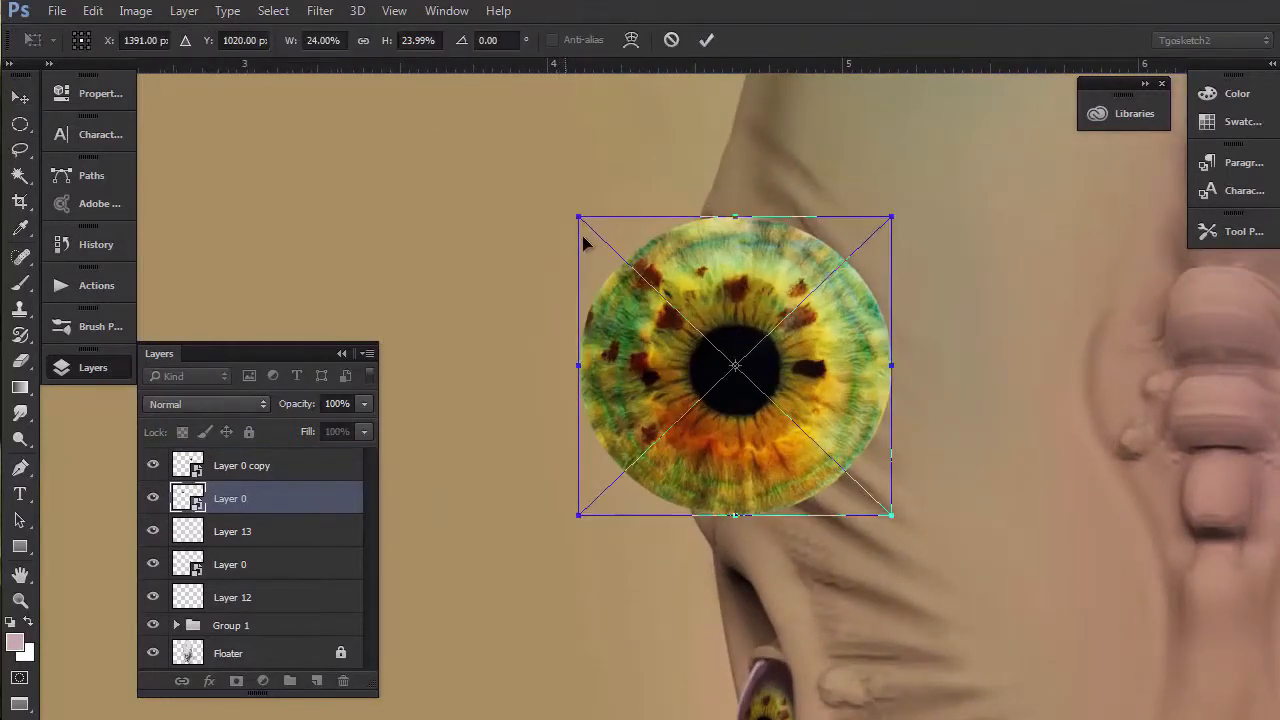
pyautogui.keyDown('alt'); pyautogui.moveTo(578, 216); pyautogui.dragTo(639, 275); pyautogui.keyUp('alt')
pyautogui.moveTo(684, 354); pyautogui.dragTo(538, 357)
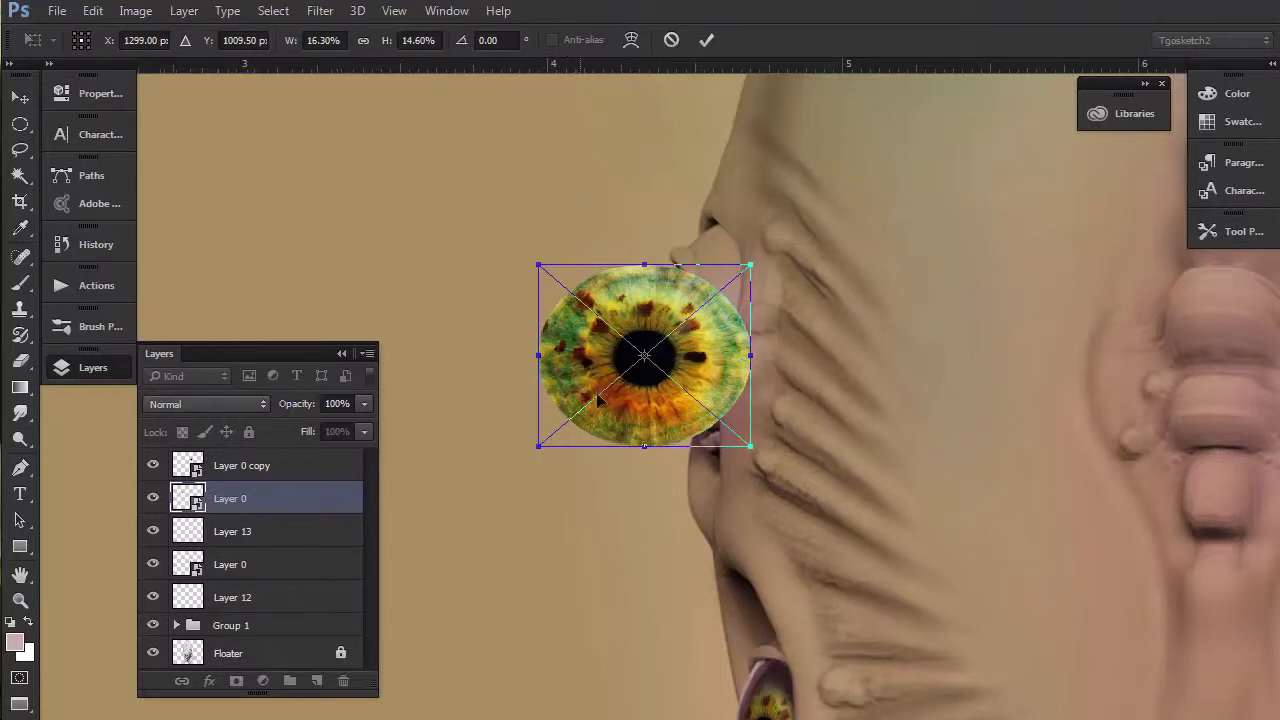
# Step: Warp the upper-left iris into a narrow side view that follows the eyeball's outer curve and eyelid
pyautogui.rightClick(628, 438)
pyautogui.click(676, 613)
pyautogui.moveTo(643, 357); pyautogui.dragTo(598, 359)
pyautogui.moveTo(751, 364); pyautogui.dragTo(718, 362)
pyautogui.moveTo(751, 265); pyautogui.dragTo(711, 251)
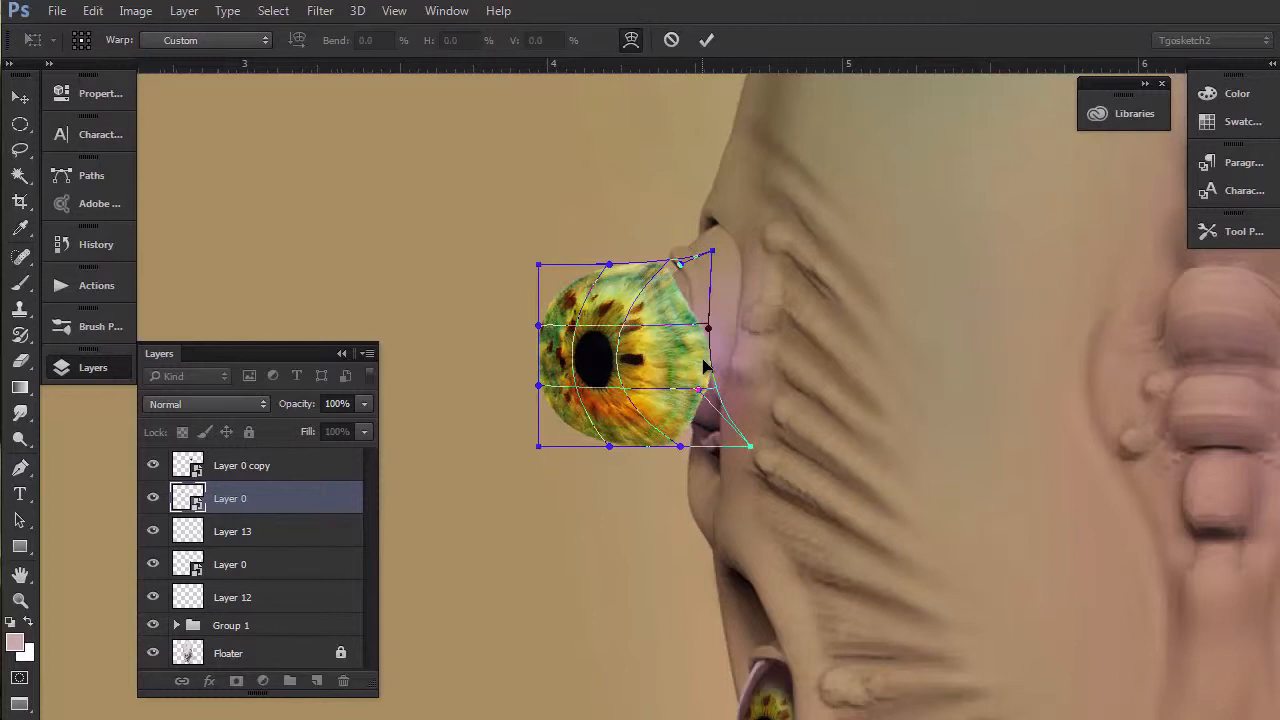
pyautogui.moveTo(750, 446); pyautogui.dragTo(688, 448)
pyautogui.moveTo(685, 326); pyautogui.dragTo(653, 327)
pyautogui.moveTo(675, 392); pyautogui.dragTo(654, 380)
pyautogui.moveTo(537, 447); pyautogui.dragTo(627, 448)
pyautogui.moveTo(539, 265); pyautogui.dragTo(598, 259)
pyautogui.moveTo(539, 325); pyautogui.dragTo(621, 266)
pyautogui.moveTo(628, 447); pyautogui.dragTo(643, 447)
pyautogui.press('Return')
# Step: Move the warped iris onto the upper-left eyeball and rotate it about -10.4°
pyautogui.moveTo(607, 357); pyautogui.dragTo(648, 343)
pyautogui.hotkey('ctrl', 't')
pyautogui.moveTo(610, 222); pyautogui.dragTo(592, 236)
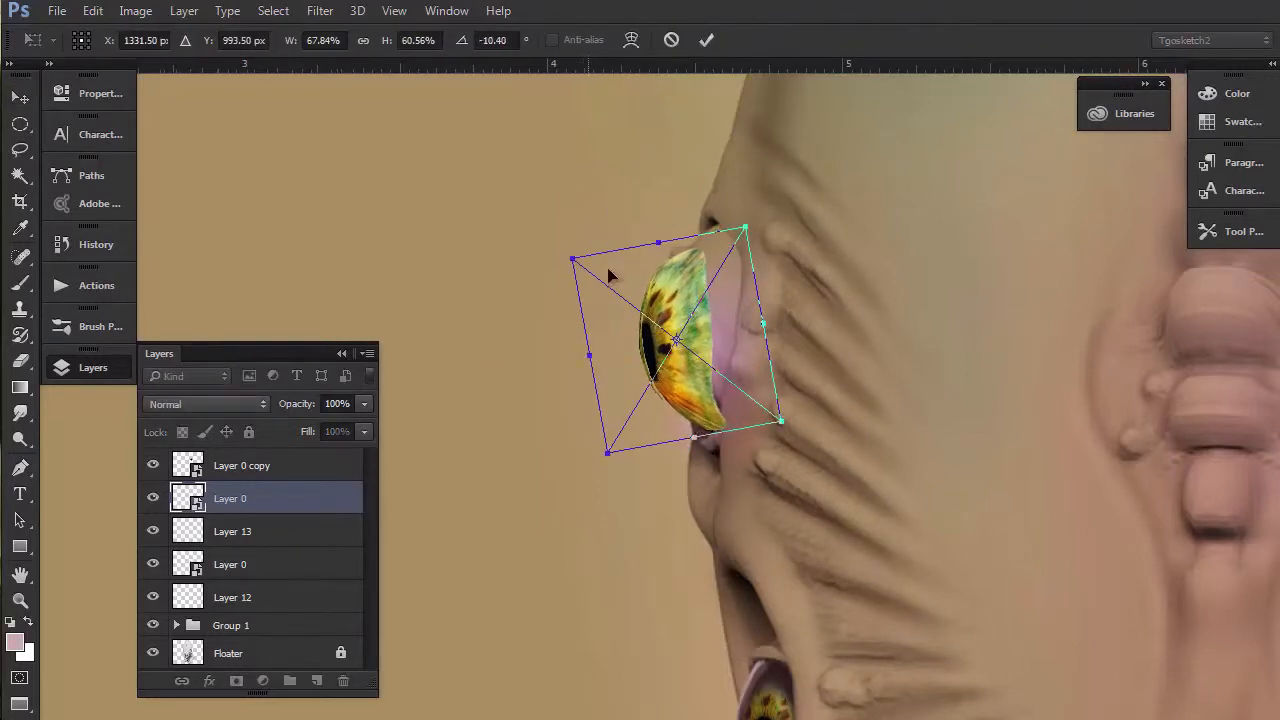
pyautogui.press('Return')
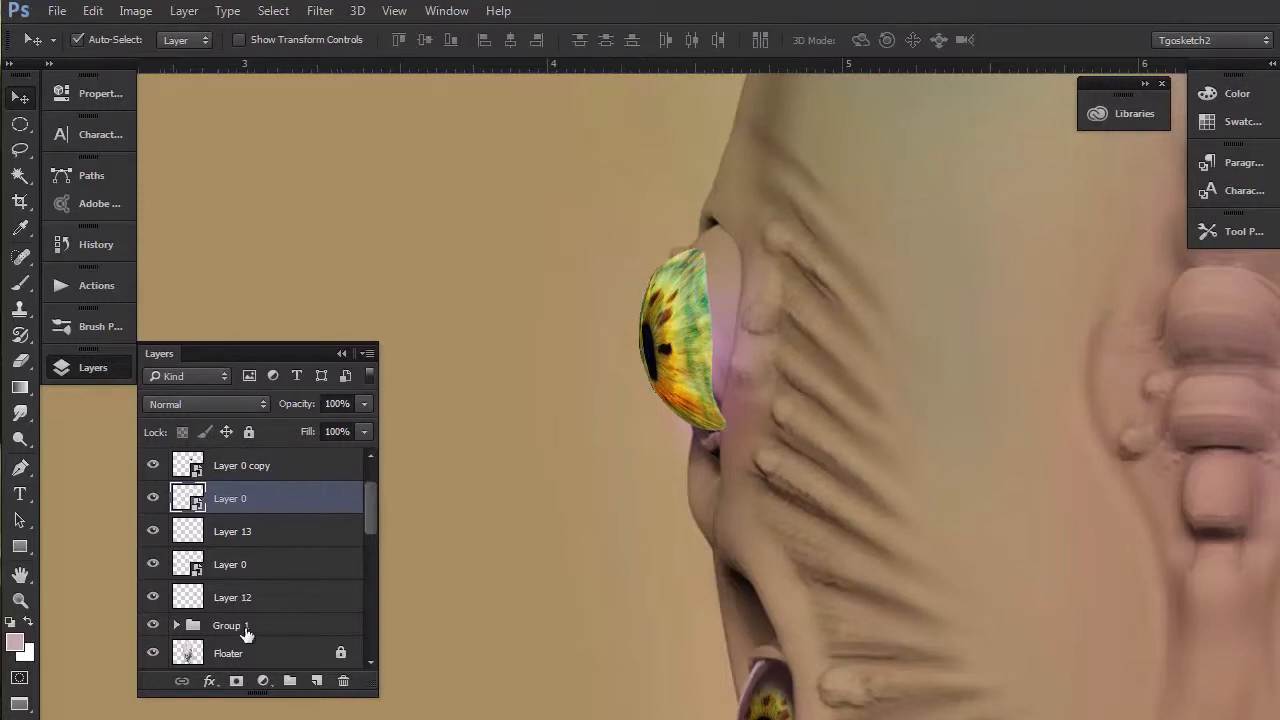
# Step: Create a new layer, sample a dark purple from the middle-left eye and shade around the upper-left iris with a soft brush
pyautogui.click(316, 681)
pyautogui.press('b')
pyautogui.keyDown('alt'); pyautogui.click(790, 670); pyautogui.keyUp('alt')
pyautogui.press(']')
pyautogui.press(']')
pyautogui.press(']')
pyautogui.press(']')
pyautogui.press(']')
pyautogui.press(']')
pyautogui.moveTo(671, 271)
pyautogui.mouseDown()
pyautogui.moveTo(702, 352)
pyautogui.moveTo(681, 403)
pyautogui.moveTo(703, 414)
pyautogui.moveTo(674, 265)
pyautogui.moveTo(691, 382)
pyautogui.moveTo(670, 286)
pyautogui.moveTo(687, 369)
pyautogui.moveTo(681, 276)
pyautogui.moveTo(673, 398)
pyautogui.moveTo(699, 382)
pyautogui.moveTo(698, 329)
pyautogui.moveTo(683, 345)
pyautogui.moveTo(693, 414)
pyautogui.moveTo(715, 419)
pyautogui.moveTo(692, 315)
pyautogui.moveTo(679, 403)
pyautogui.moveTo(682, 337)
pyautogui.moveTo(668, 262)
pyautogui.mouseUp()
pyautogui.press('[')
pyautogui.press('[')
pyautogui.press(']')
pyautogui.moveTo(643, 313); pyautogui.dragTo(662, 270)
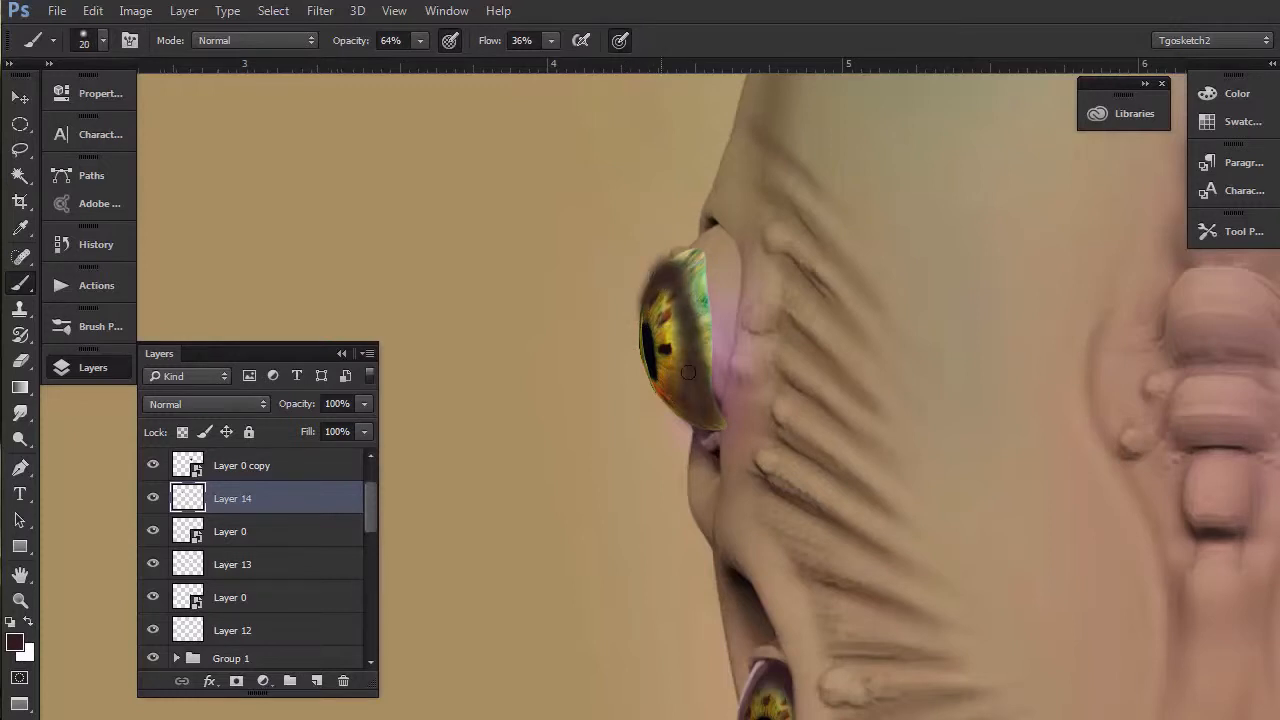
pyautogui.moveTo(679, 316); pyautogui.dragTo(668, 264)
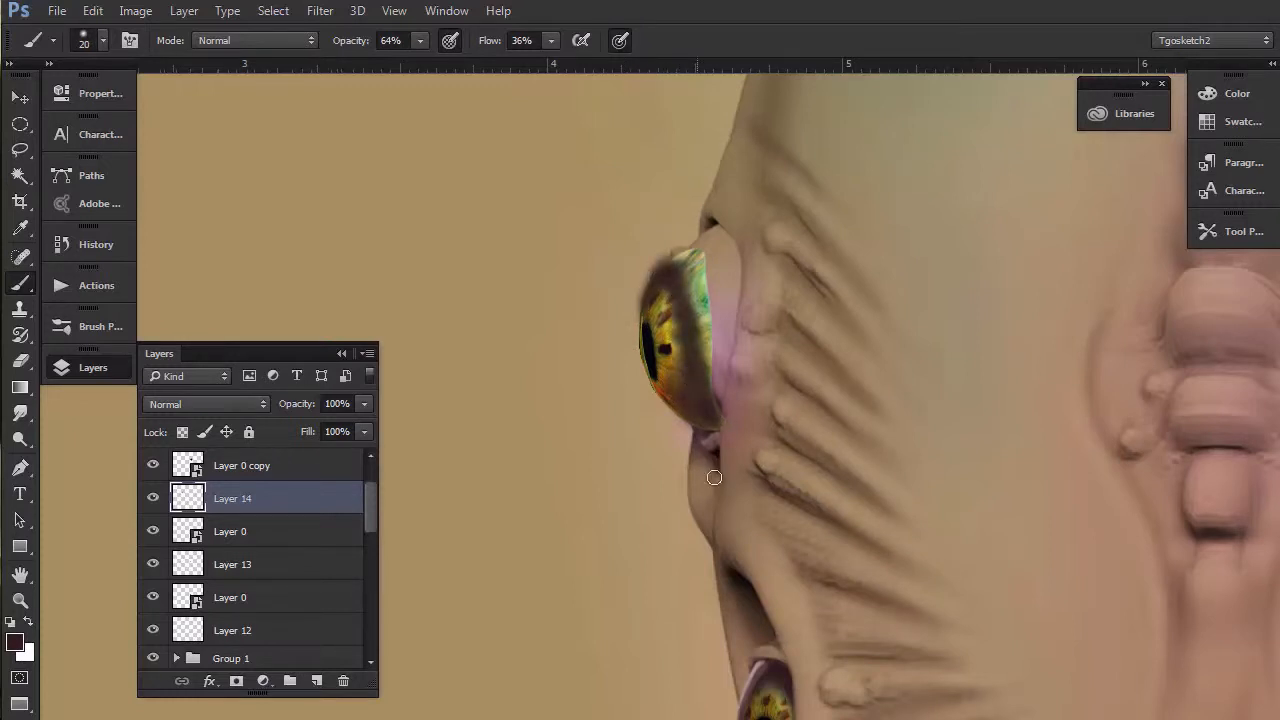
# Step: Hide the duplicate iris layer and lower the upper-left iris layer's opacity to 43%
pyautogui.click(153, 465)
pyautogui.click(152, 531)
pyautogui.click(152, 531)
pyautogui.click(153, 498)
pyautogui.click(153, 531)
pyautogui.click(153, 531)
pyautogui.click(226, 534)
pyautogui.click(365, 404)
pyautogui.moveTo(311, 432); pyautogui.dragTo(318, 433)
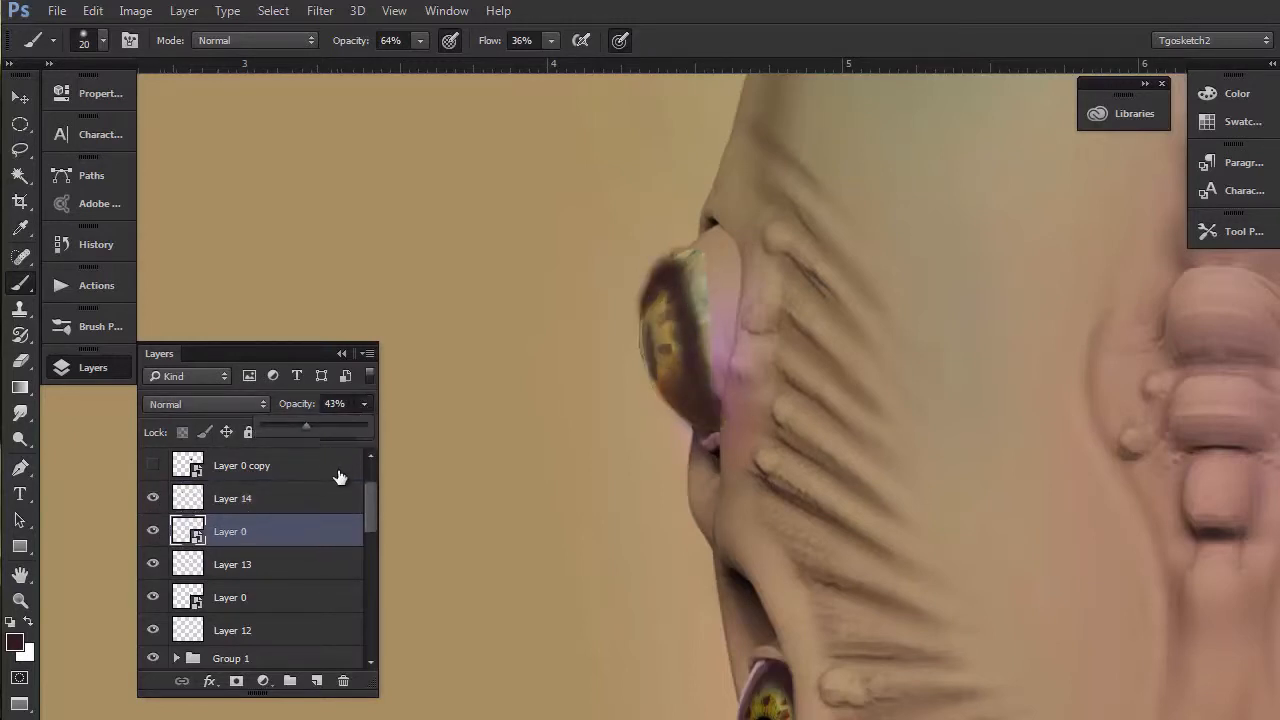
# Step: Merge the upper-left iris with its shading layer and erase the parts overlapping the eyelid and the eye's outer edge
pyautogui.keyDown('ctrl'); pyautogui.click(258, 502); pyautogui.keyUp('ctrl')
pyautogui.hotkey('ctrl', 'e')
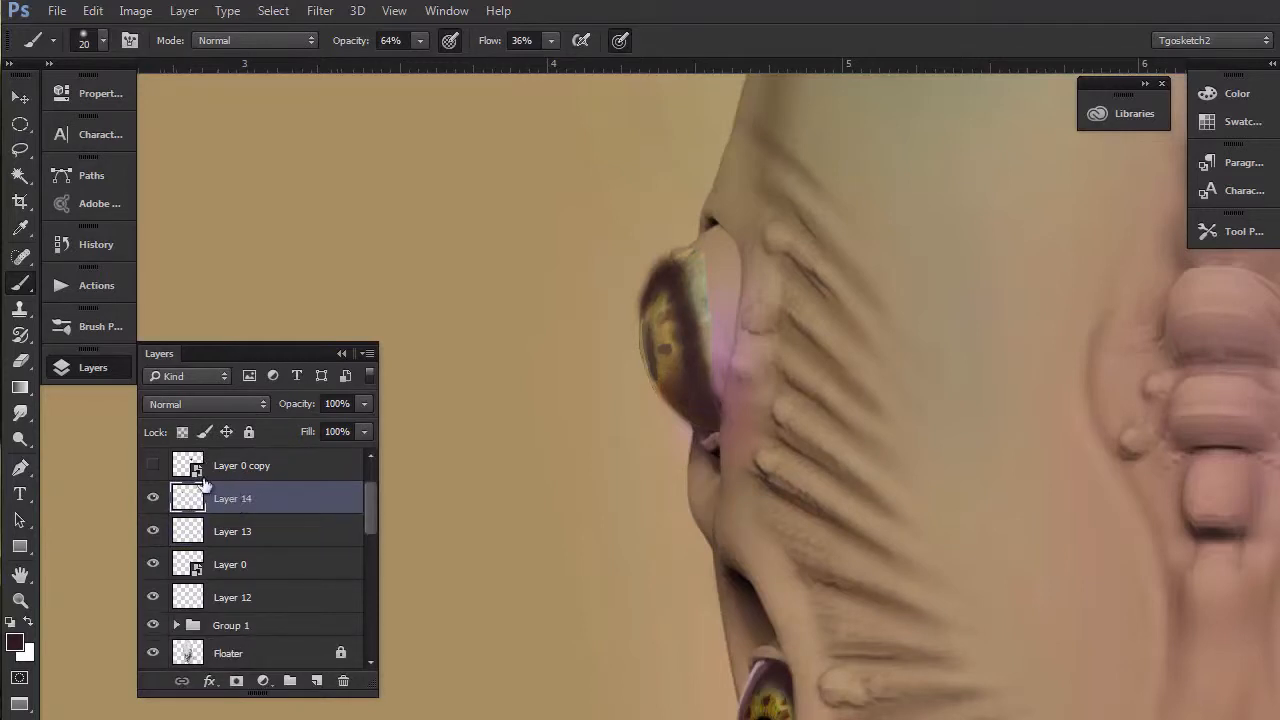
pyautogui.press('e')
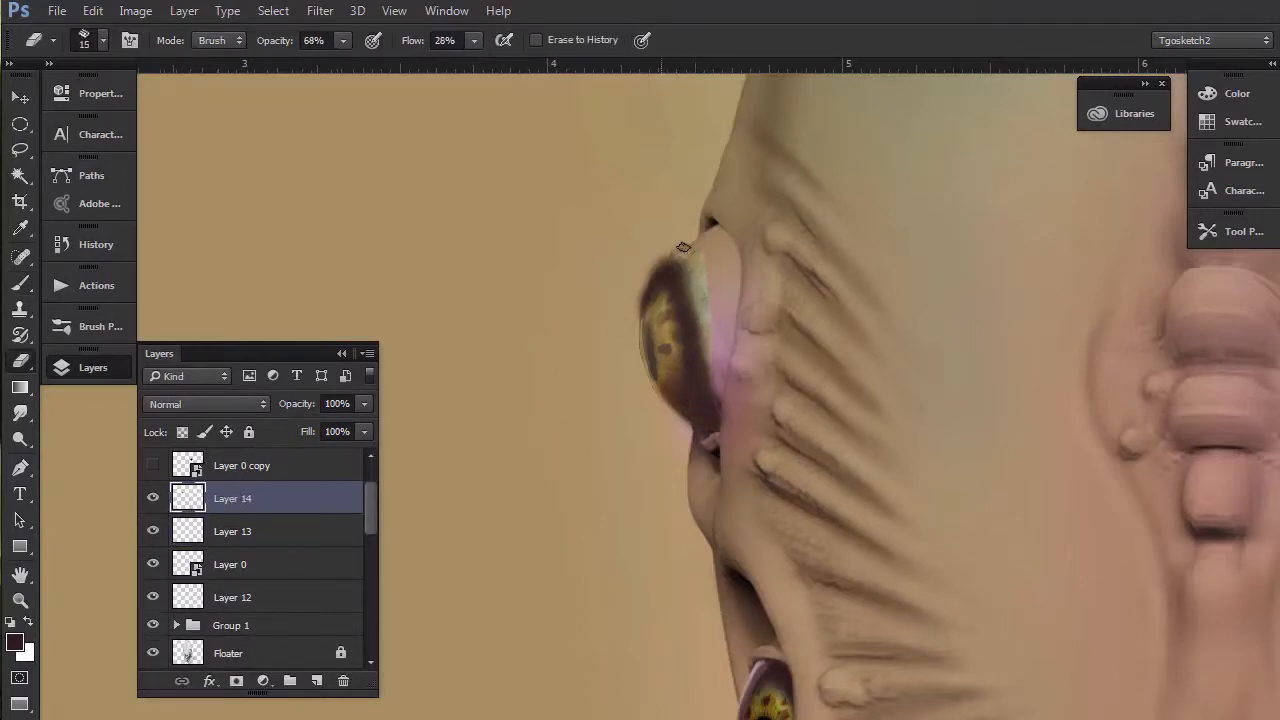
pyautogui.press('[')
pyautogui.press('[')
pyautogui.press('[')
pyautogui.press(']')
pyautogui.moveTo(652, 270); pyautogui.dragTo(637, 289)
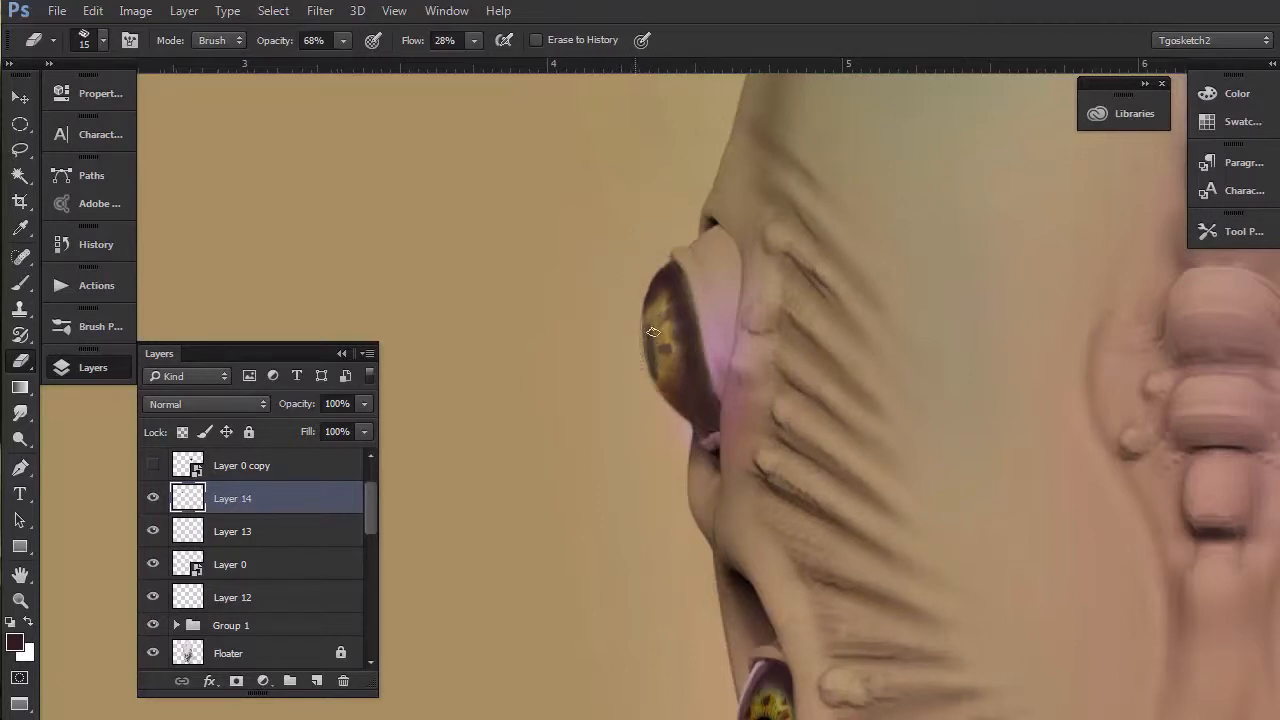
# Step: Sample a golden brown from the upper-left iris, paint its outer edge and clean up the contour with the Eraser
pyautogui.press('b')
pyautogui.press('[')
pyautogui.press('[')
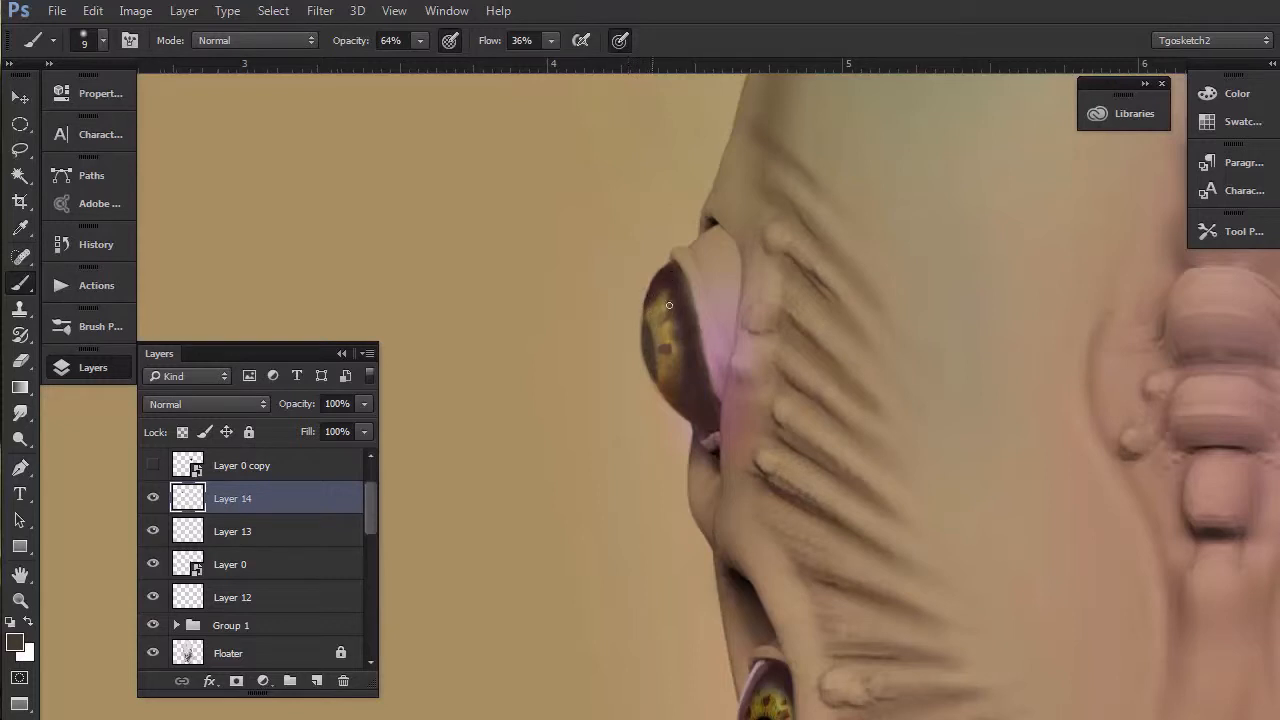
pyautogui.keyDown('alt'); pyautogui.click(654, 326); pyautogui.keyUp('alt')
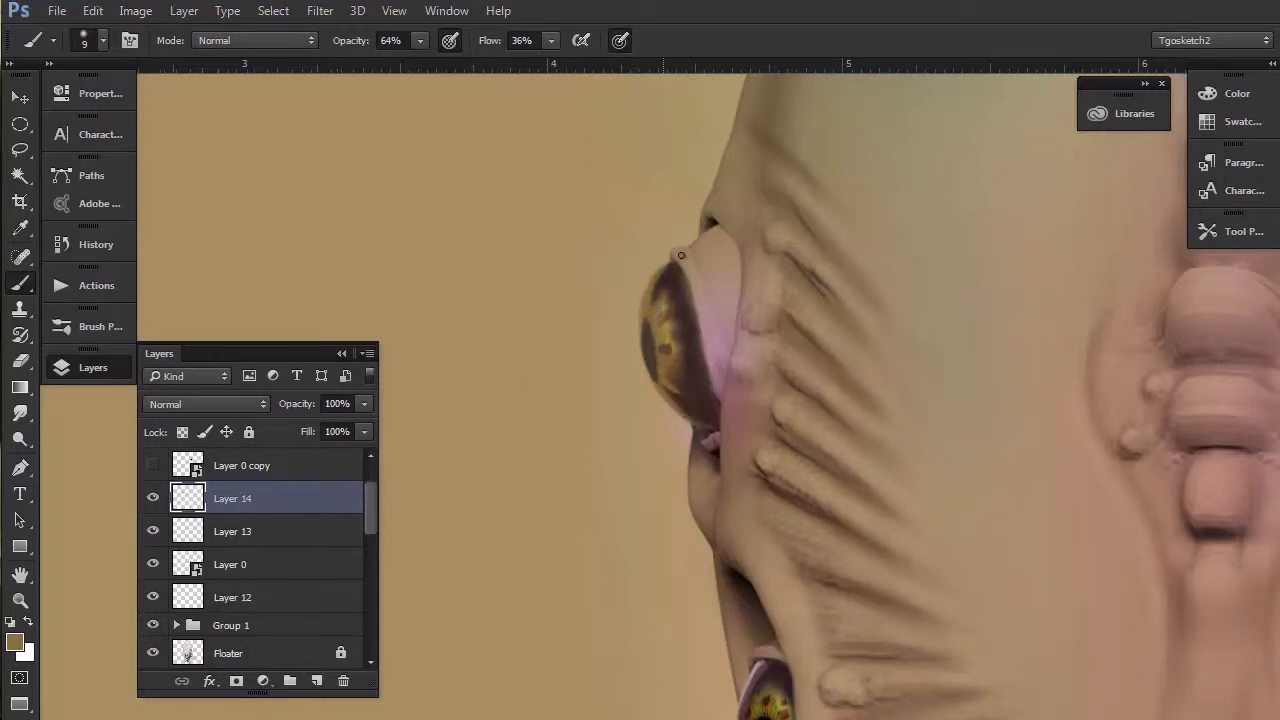
pyautogui.press('e')
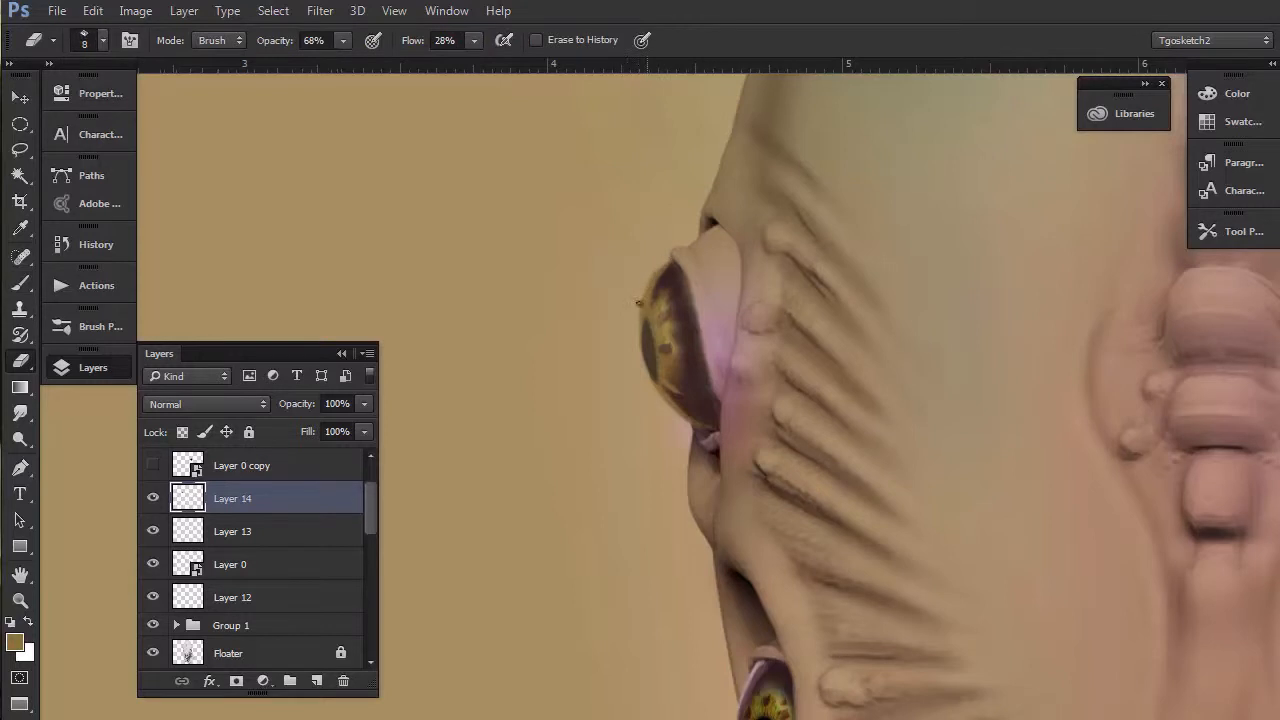
pyautogui.scroll(-1, 642, 313)
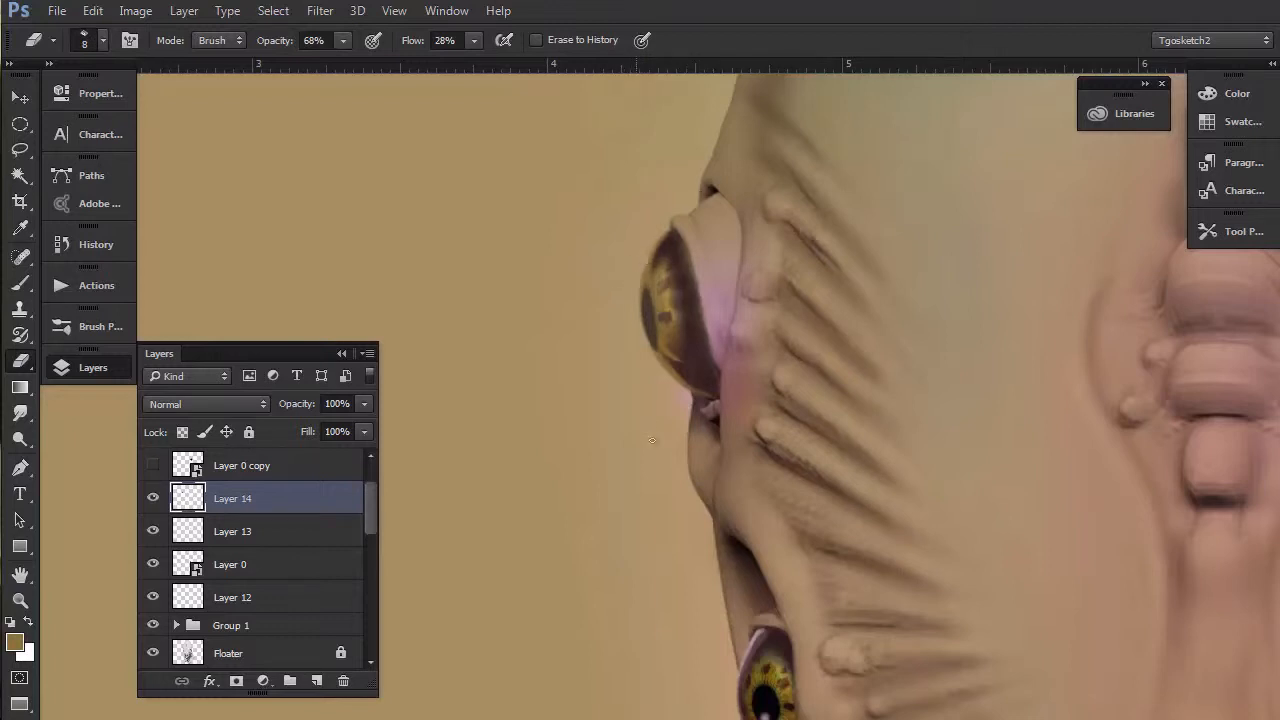
# Step: Sample a muted pink near the eye and paint the lower rim and a small highlight on the upper-left eye
pyautogui.press('b')
pyautogui.keyDown('alt'); pyautogui.click(709, 451); pyautogui.keyUp('alt')
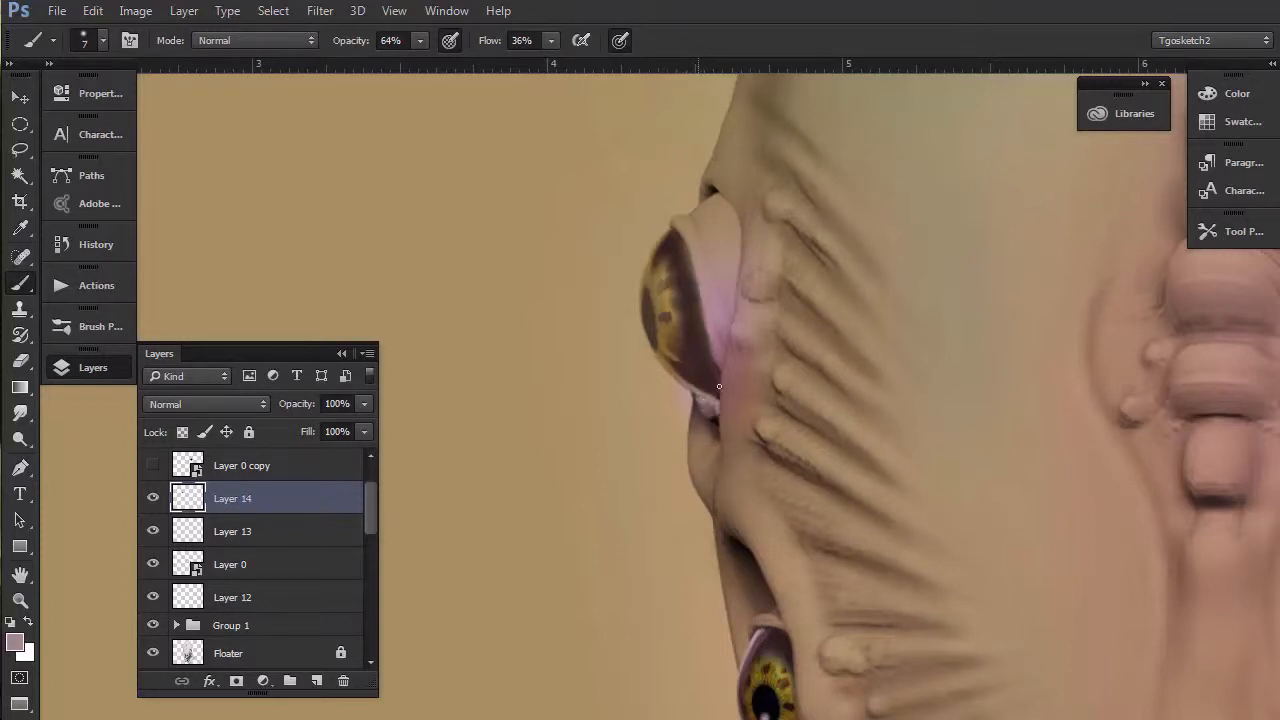
pyautogui.moveTo(686, 376)
pyautogui.mouseDown()
pyautogui.moveTo(706, 394)
pyautogui.moveTo(690, 377)
pyautogui.mouseUp()
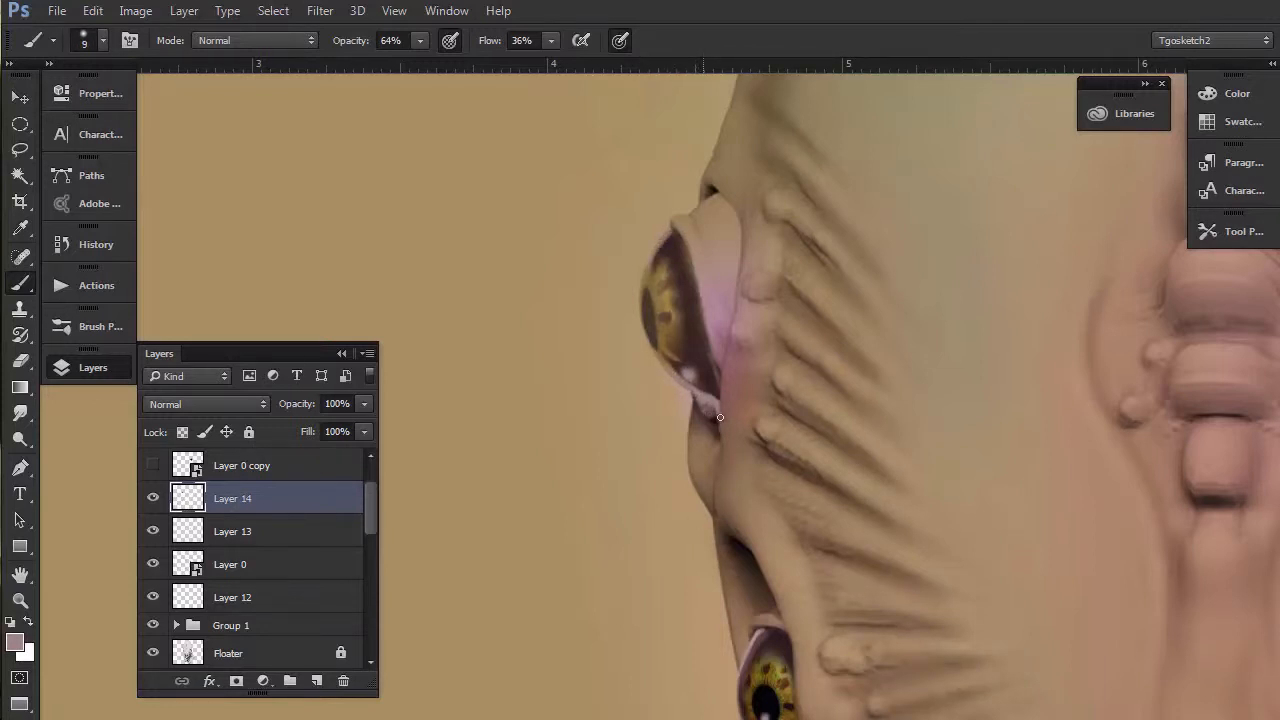
# Step: Show the duplicate iris layer and move the iris just outside the head, beside the upper-right eye
pyautogui.scroll(-5, 691, 375)
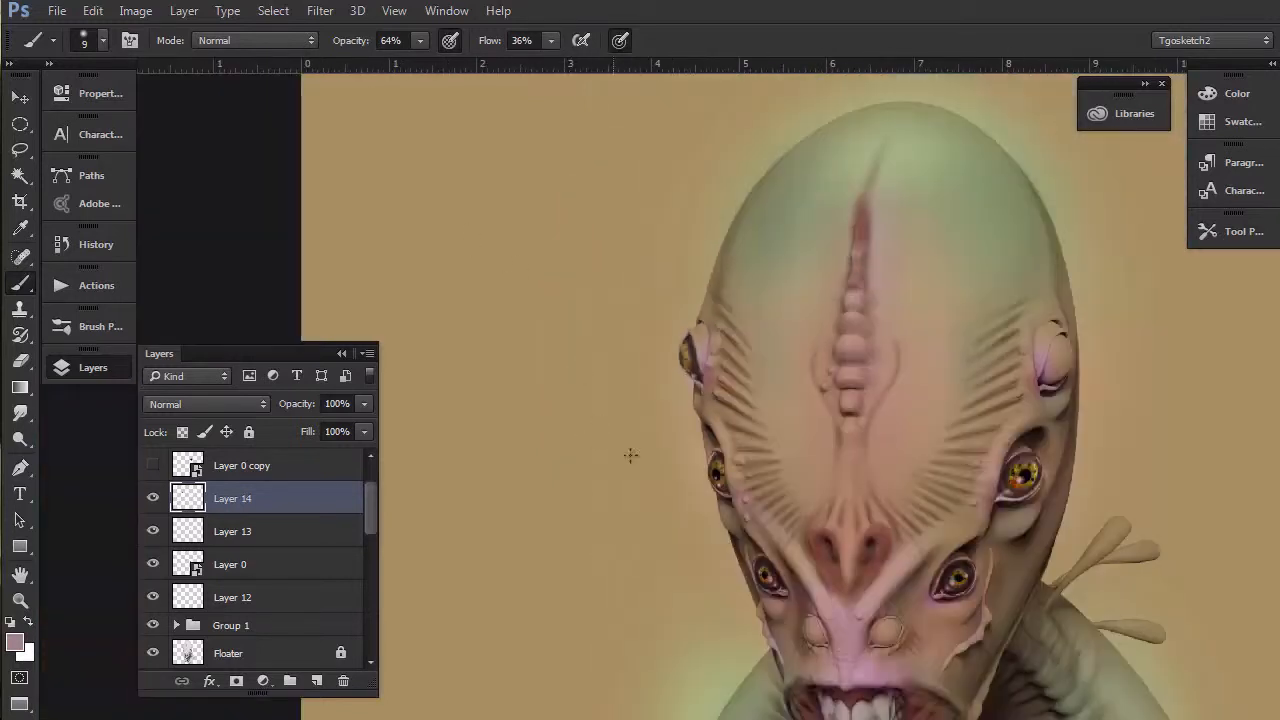
pyautogui.moveTo(628, 324); pyautogui.dragTo(499, 383)
pyautogui.click(152, 465)
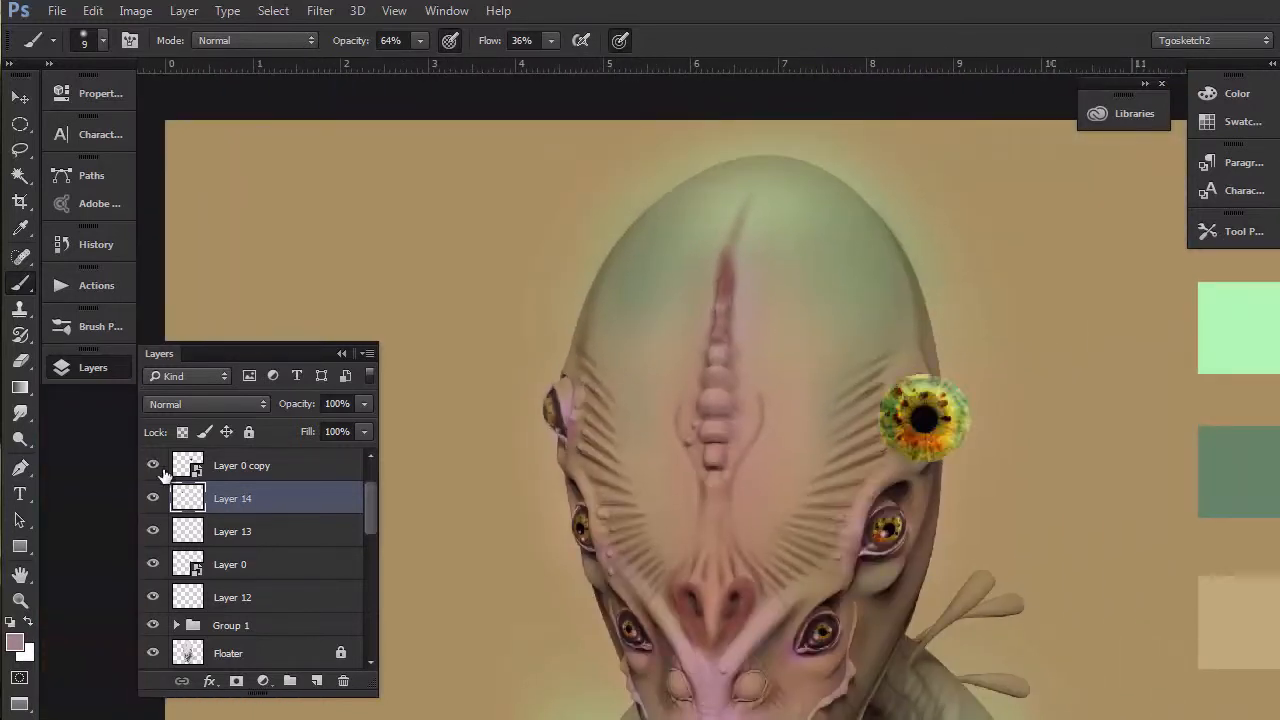
pyautogui.scroll(3, 730, 620)
pyautogui.moveTo(915, 322); pyautogui.dragTo(661, 514)
pyautogui.scroll(2, 781, 457)
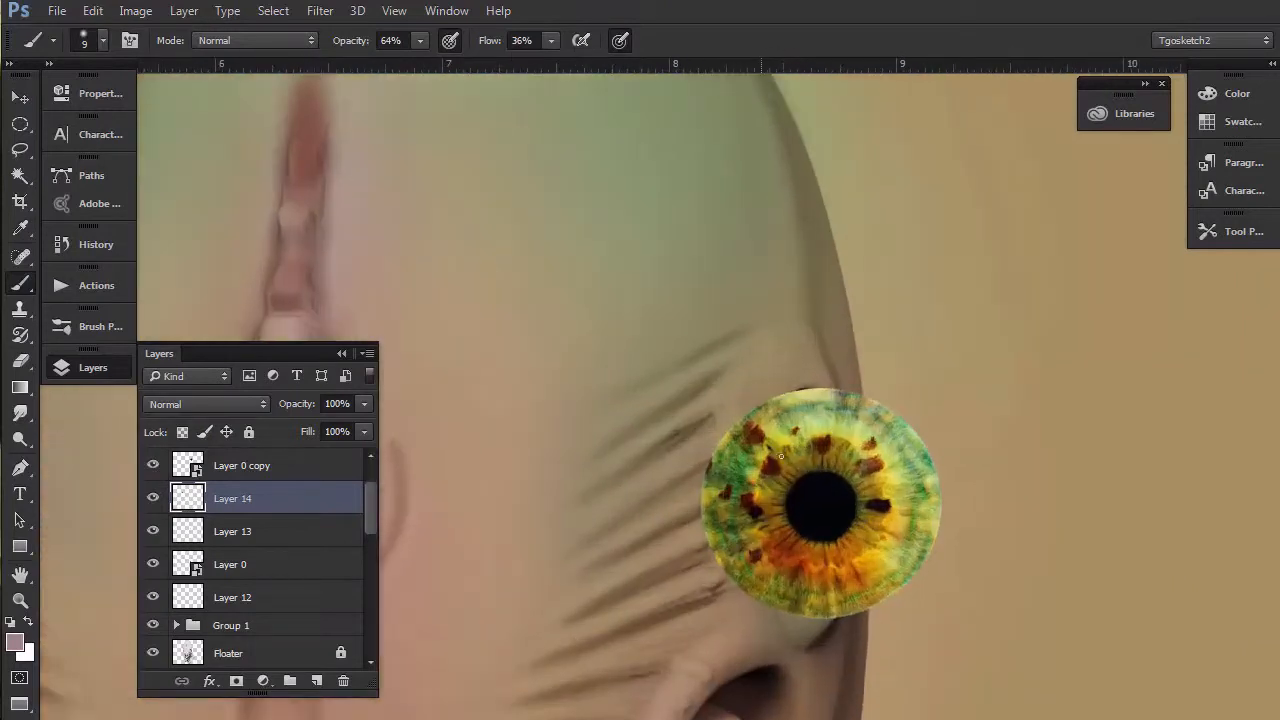
pyautogui.press('v')
pyautogui.moveTo(787, 494); pyautogui.dragTo(965, 440)
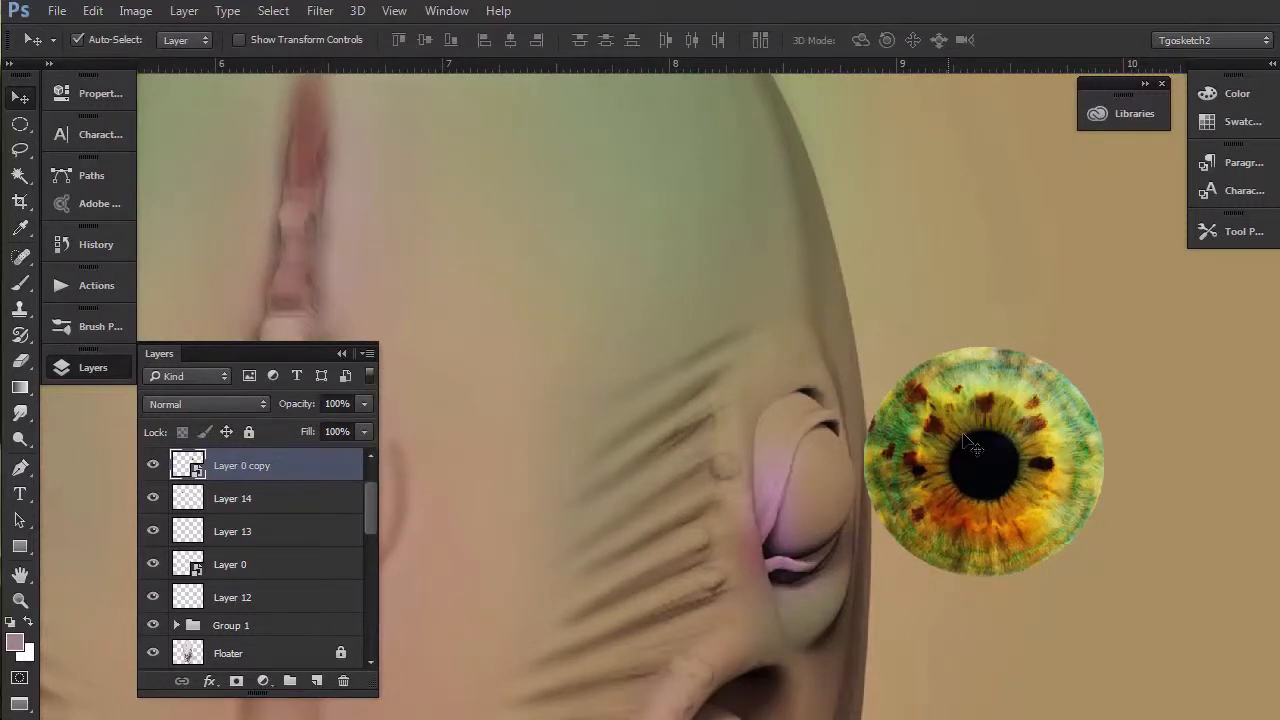
pyautogui.moveTo(975, 447); pyautogui.dragTo(933, 414)
# Step: Try scaling down the duplicate iris and warping it to fit over the upper-right eye
pyautogui.hotkey('ctrl', 't')
pyautogui.moveTo(824, 316); pyautogui.dragTo(855, 349)
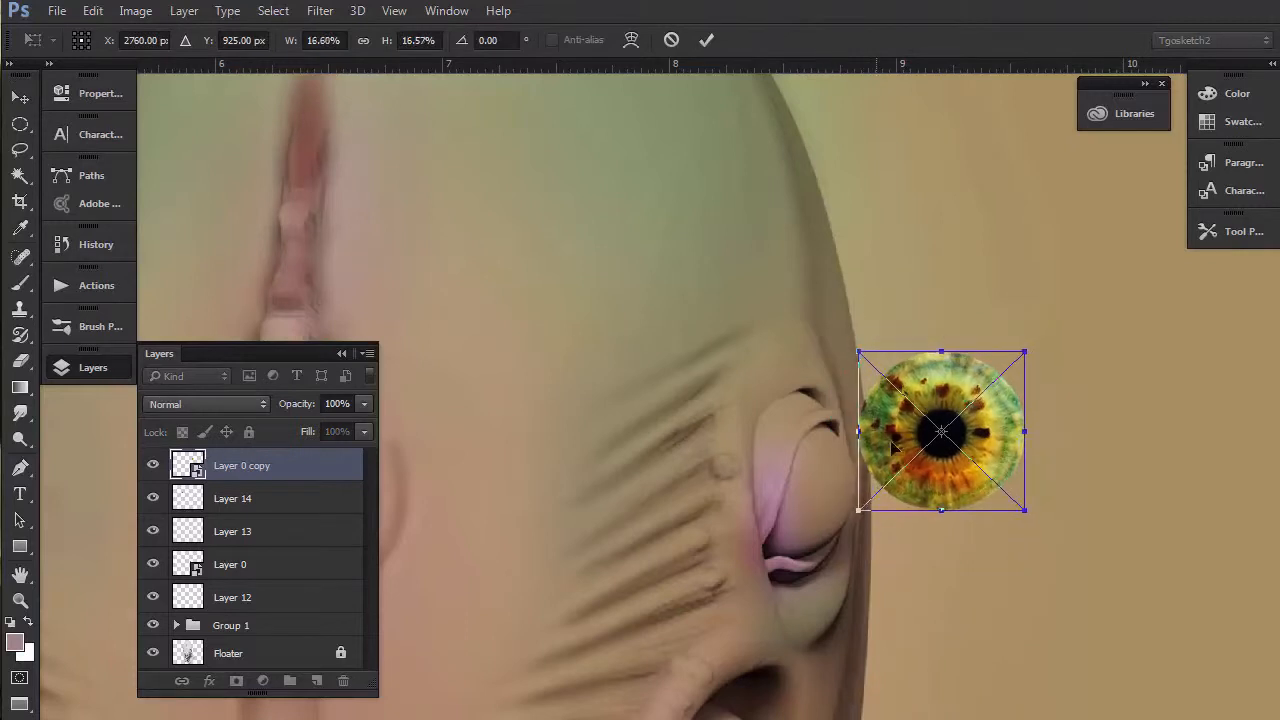
pyautogui.moveTo(996, 440); pyautogui.dragTo(899, 497)
pyautogui.moveTo(760, 492); pyautogui.dragTo(744, 497)
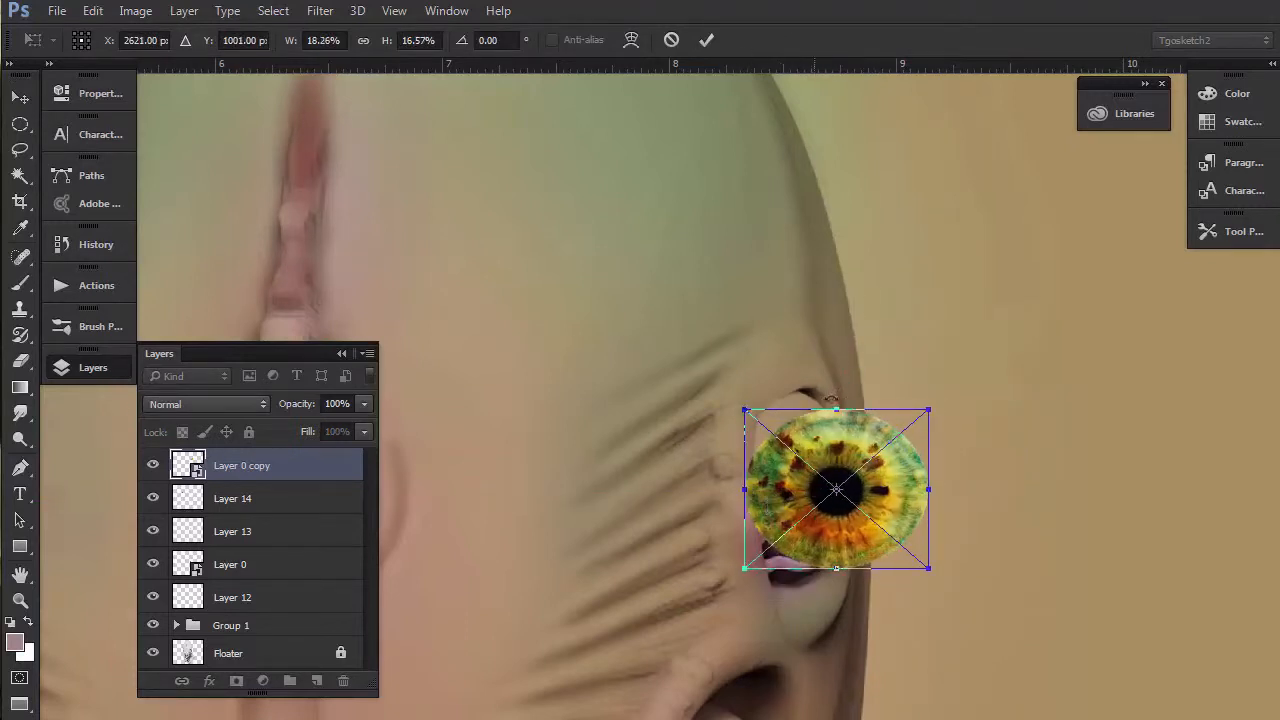
pyautogui.rightClick(810, 498)
pyautogui.click(849, 358)
pyautogui.moveTo(927, 569); pyautogui.dragTo(826, 572)
pyautogui.moveTo(928, 410); pyautogui.dragTo(821, 387)
pyautogui.moveTo(928, 462); pyautogui.dragTo(865, 453)
pyautogui.moveTo(928, 516); pyautogui.dragTo(818, 508)
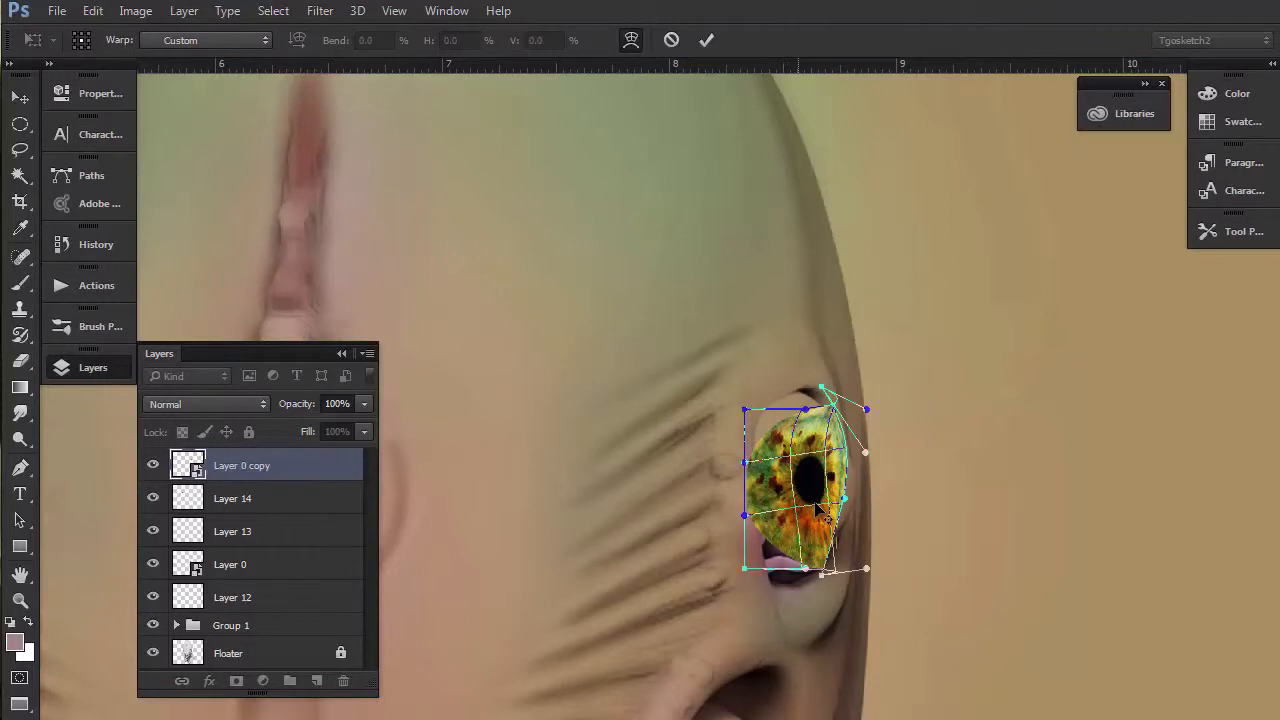
pyautogui.press('Return')
pyautogui.hotkey('ctrl', 'z')
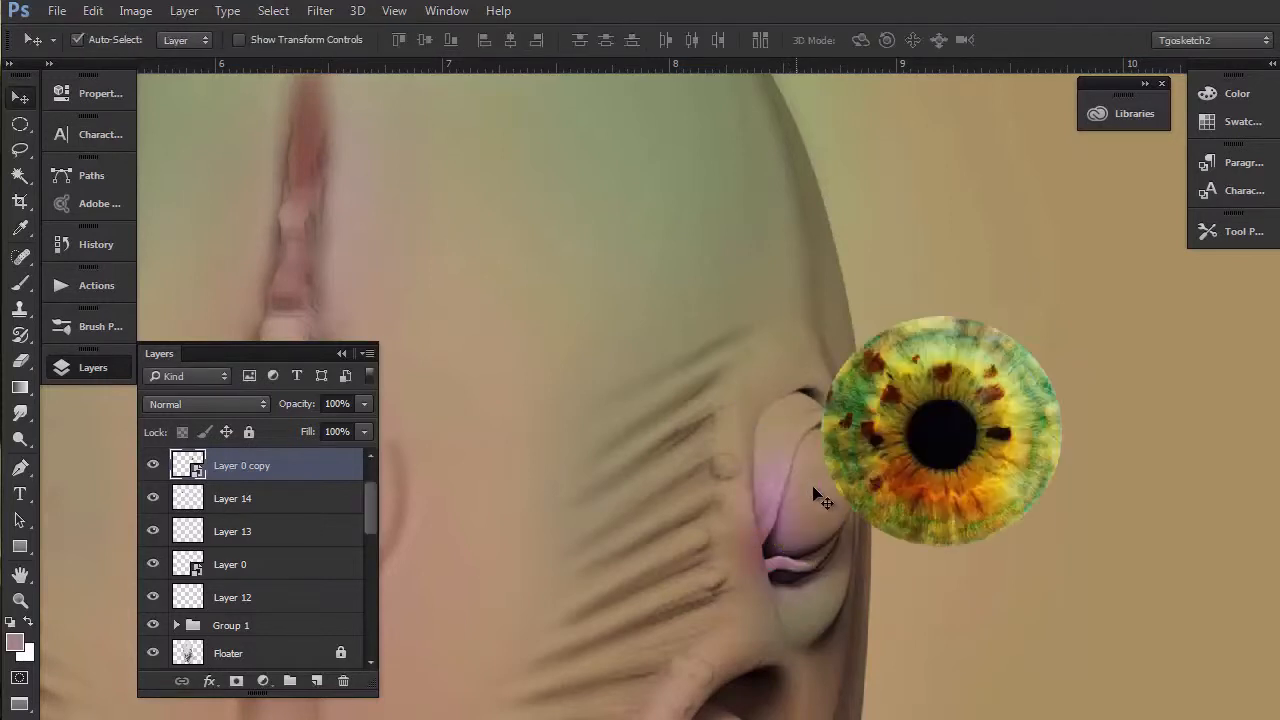
# Step: Try warping the full-size duplicate iris so its pupil shifts toward the outer side
pyautogui.hotkey('ctrl', 't')
pyautogui.rightClick(918, 434)
pyautogui.click(960, 611)
pyautogui.moveTo(936, 436); pyautogui.dragTo(1033, 427)
pyautogui.moveTo(968, 432); pyautogui.dragTo(995, 399)
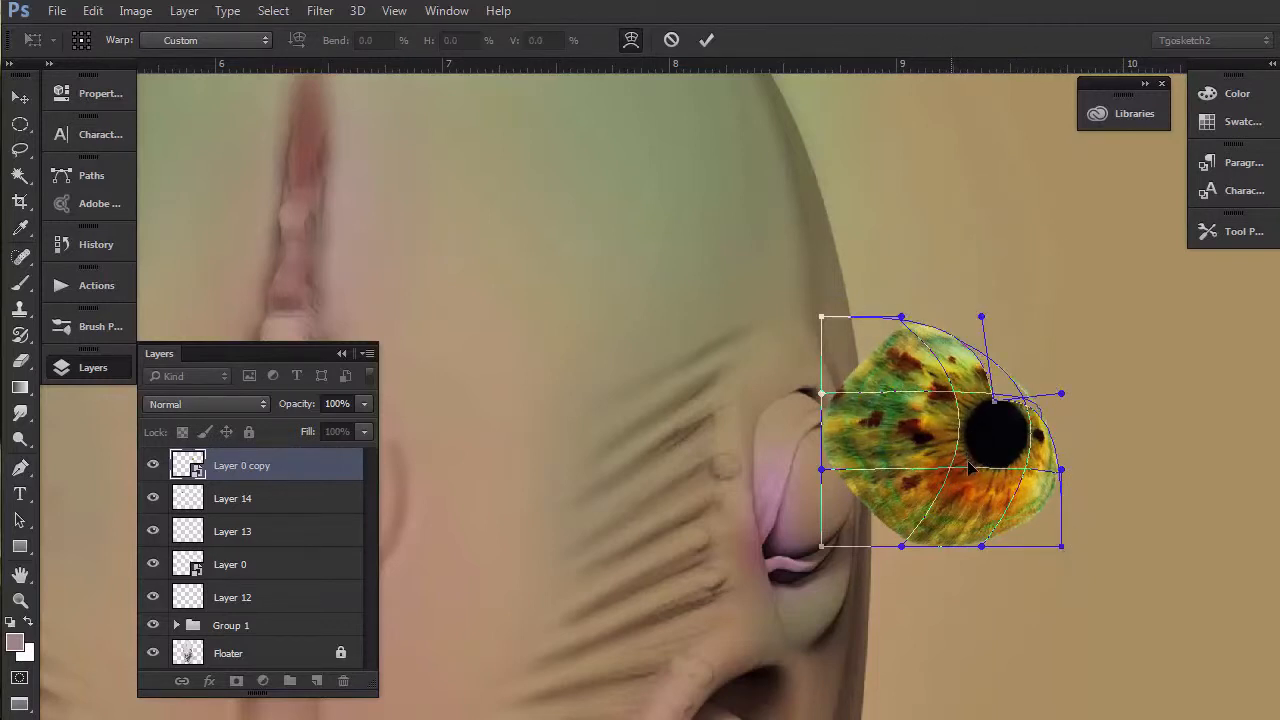
pyautogui.press('Return')
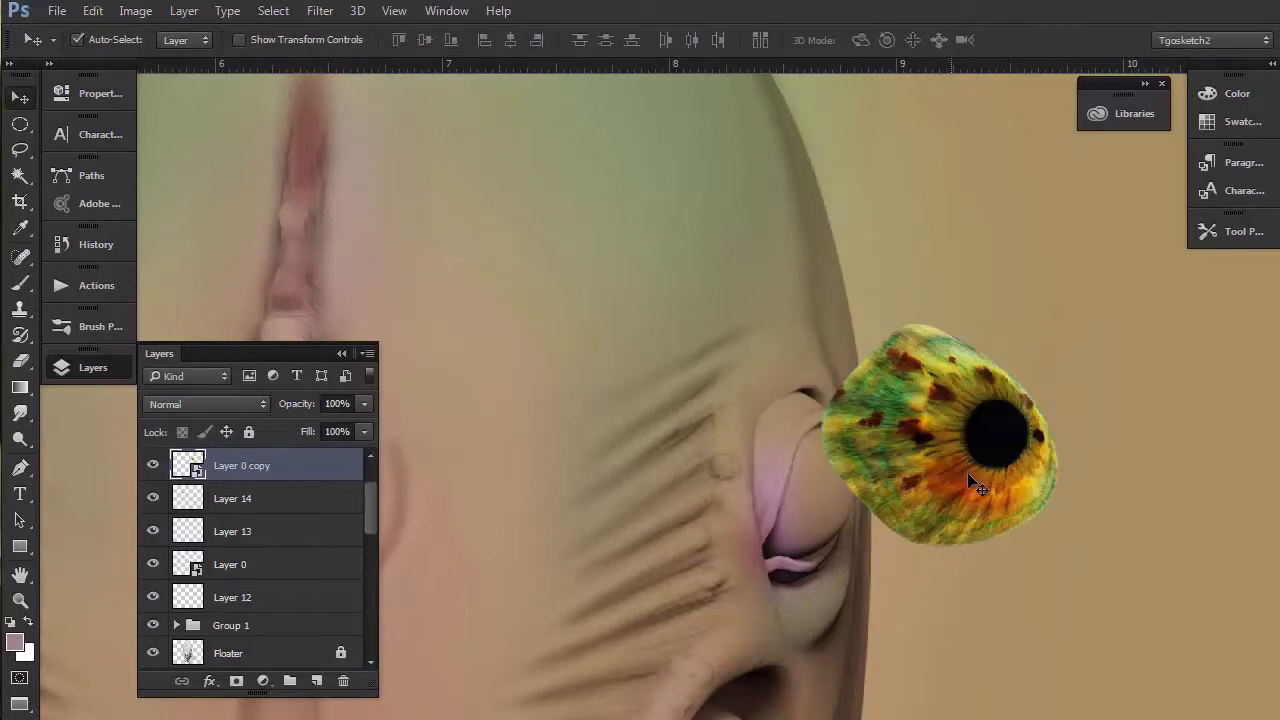
pyautogui.hotkey('ctrl', 'z')
# Step: Warp the duplicate iris into a narrower rounded shape by pulling in its corners and edges, with the pupil toward the outer side
pyautogui.hotkey('ctrl', 't')
pyautogui.rightClick(926, 448)
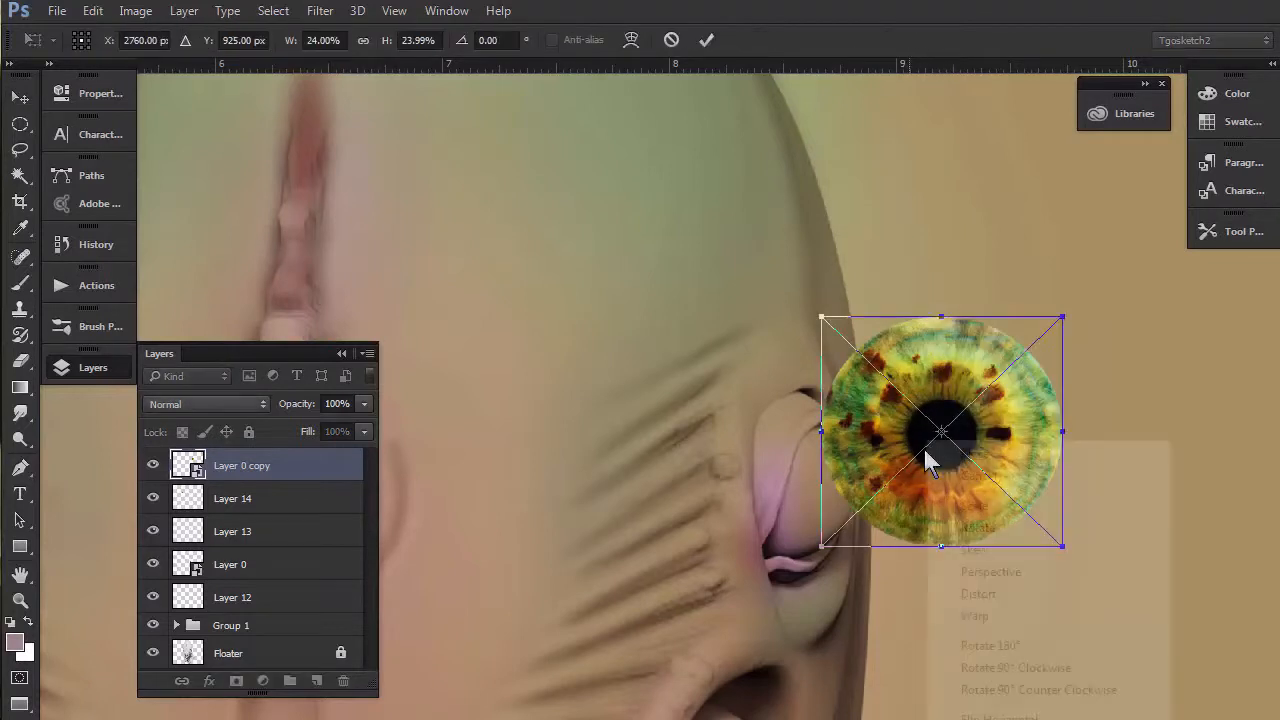
pyautogui.click(985, 614)
pyautogui.moveTo(1062, 546); pyautogui.dragTo(1031, 543)
pyautogui.moveTo(1063, 318); pyautogui.dragTo(1004, 318)
pyautogui.moveTo(1031, 543); pyautogui.dragTo(982, 534)
pyautogui.moveTo(821, 318); pyautogui.dragTo(849, 331)
pyautogui.moveTo(821, 546); pyautogui.dragTo(843, 524)
pyautogui.moveTo(821, 470); pyautogui.dragTo(847, 466)
pyautogui.moveTo(821, 393); pyautogui.dragTo(855, 400)
pyautogui.moveTo(843, 524); pyautogui.dragTo(858, 510)
pyautogui.moveTo(1003, 318); pyautogui.dragTo(975, 326)
pyautogui.moveTo(1062, 393); pyautogui.dragTo(1039, 386)
pyautogui.moveTo(1062, 469); pyautogui.dragTo(1045, 471)
pyautogui.moveTo(979, 547); pyautogui.dragTo(979, 531)
pyautogui.moveTo(849, 331); pyautogui.dragTo(870, 375)
pyautogui.moveTo(858, 510); pyautogui.dragTo(870, 505)
pyautogui.moveTo(901, 546); pyautogui.dragTo(898, 527)
pyautogui.moveTo(897, 317); pyautogui.dragTo(857, 352)
pyautogui.moveTo(980, 317)
pyautogui.mouseDown()
pyautogui.moveTo(955, 322)
pyautogui.moveTo(965, 327)
pyautogui.mouseUp()
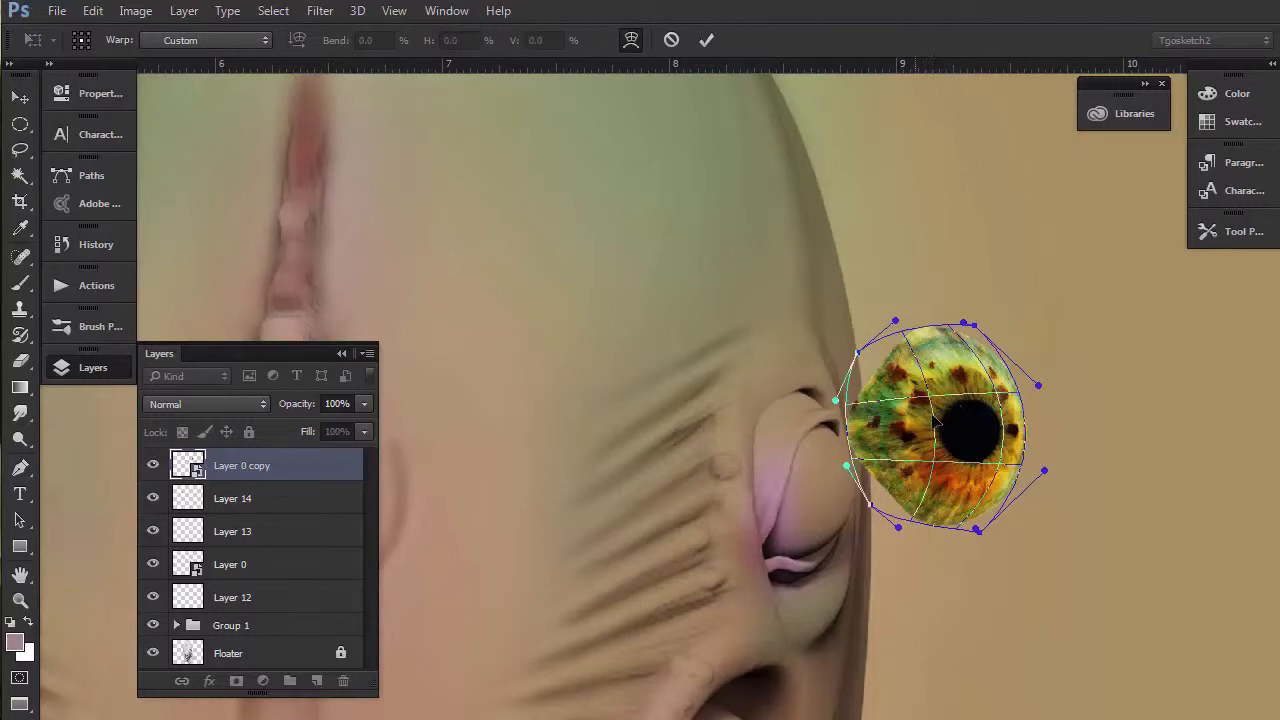
pyautogui.press('Return')
# Step: Scale the warped iris to about 52.5%, rotate it -7.96° and place it over the upper-right eye
pyautogui.hotkey('ctrl', 't')
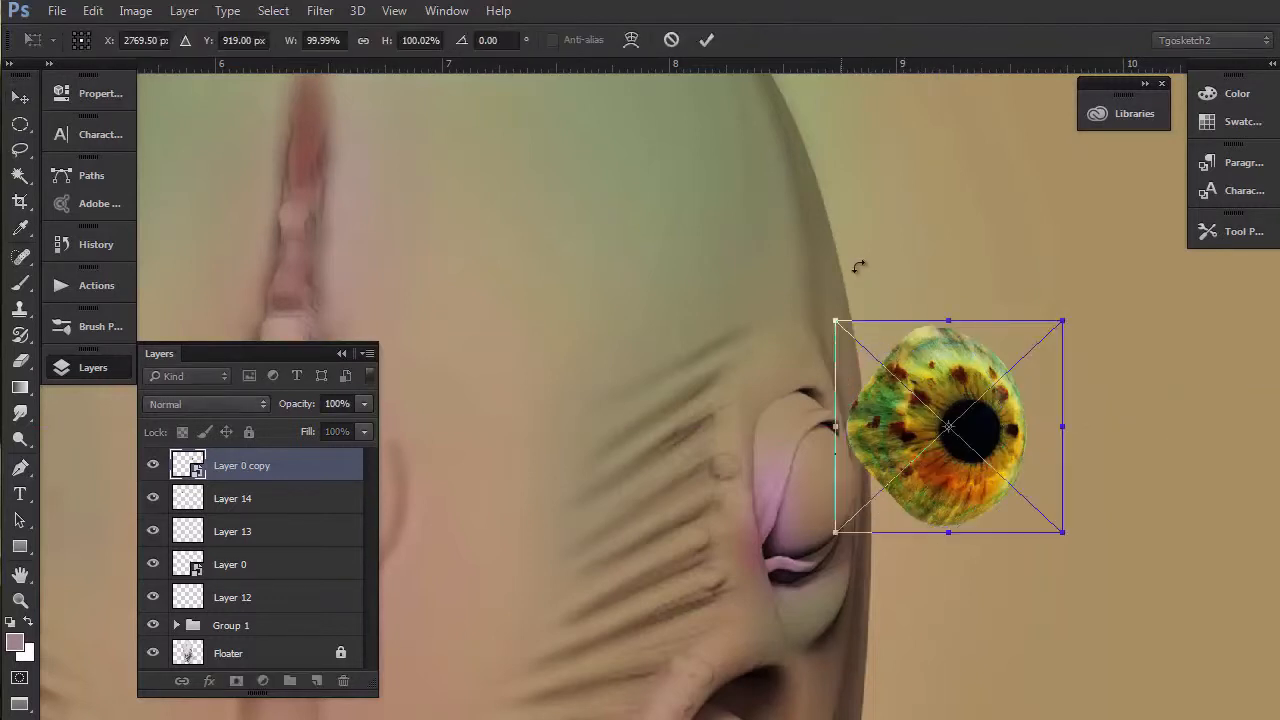
pyautogui.moveTo(838, 342); pyautogui.dragTo(772, 428)
pyautogui.scroll(-3, 769, 460)
pyautogui.scroll(3, 785, 493)
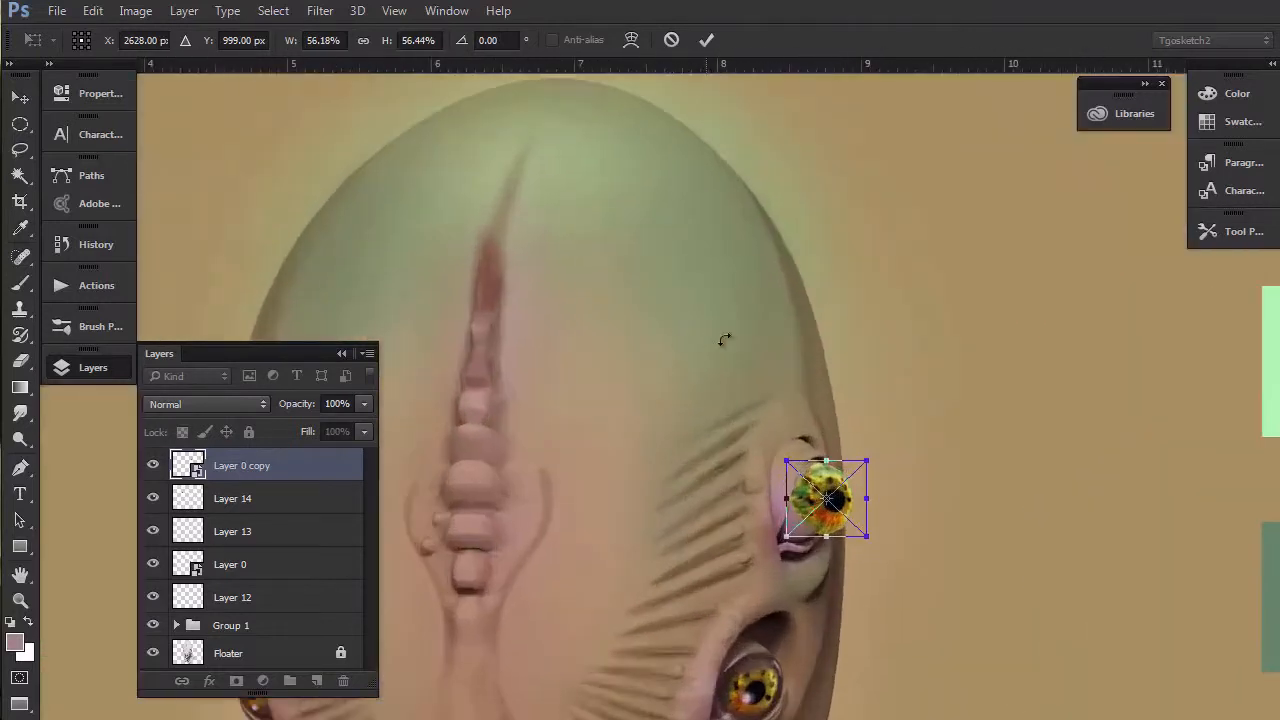
pyautogui.scroll(-2, 746, 490)
pyautogui.moveTo(798, 415); pyautogui.dragTo(806, 406)
pyautogui.scroll(-2, 790, 360)
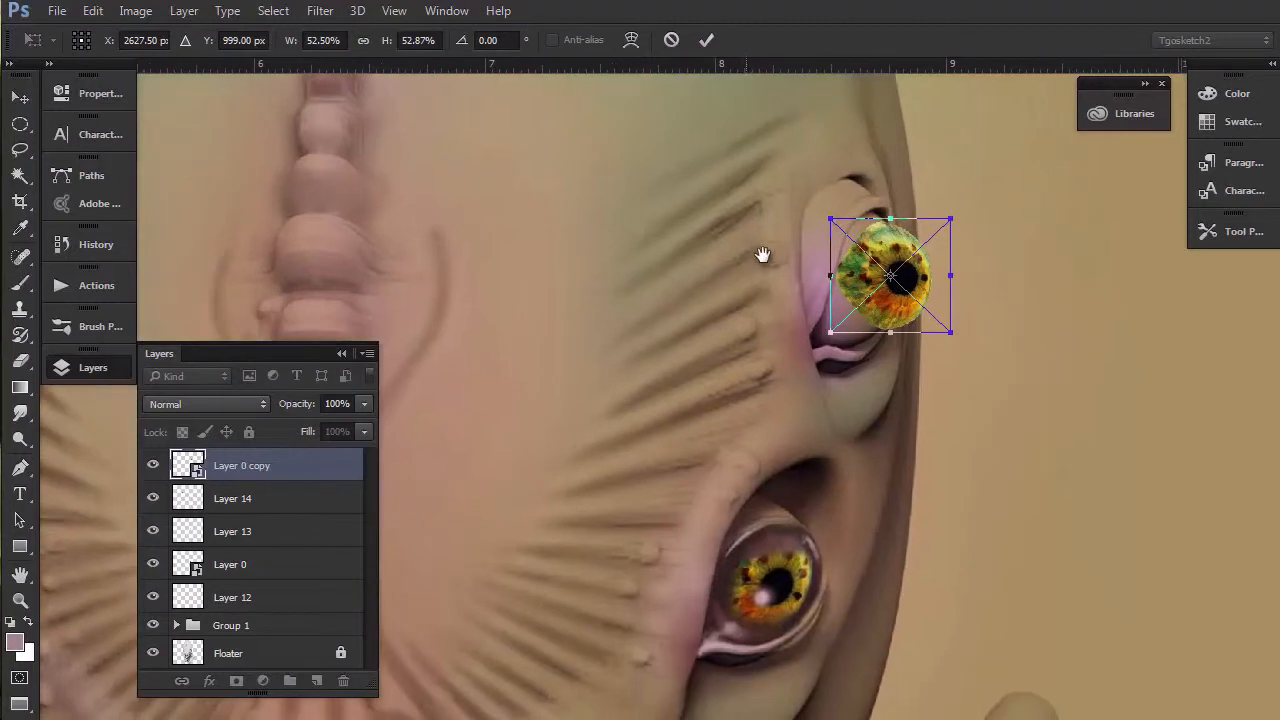
pyautogui.scroll(3, 800, 330)
pyautogui.moveTo(792, 285); pyautogui.dragTo(778, 299)
pyautogui.moveTo(838, 395); pyautogui.dragTo(805, 387)
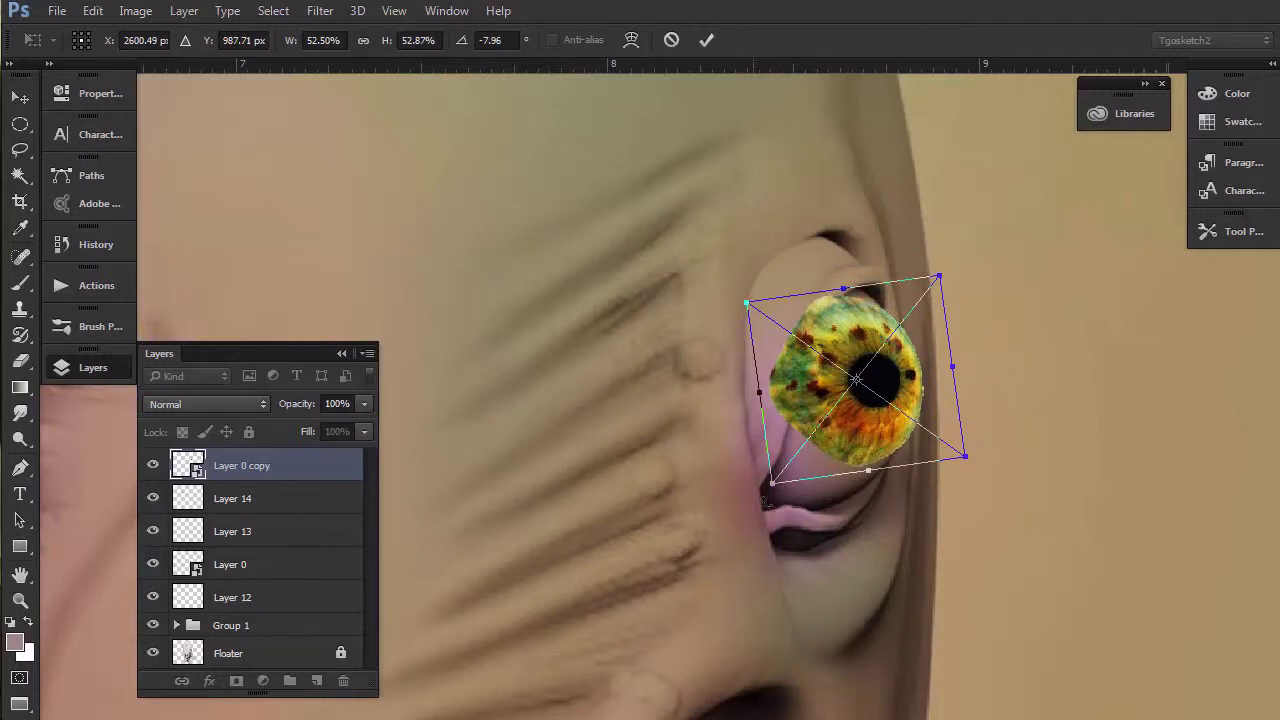
pyautogui.moveTo(642, 659); pyautogui.dragTo(674, 414)
pyautogui.keyDown('alt'); pyautogui.click(801, 640); pyautogui.keyUp('alt')
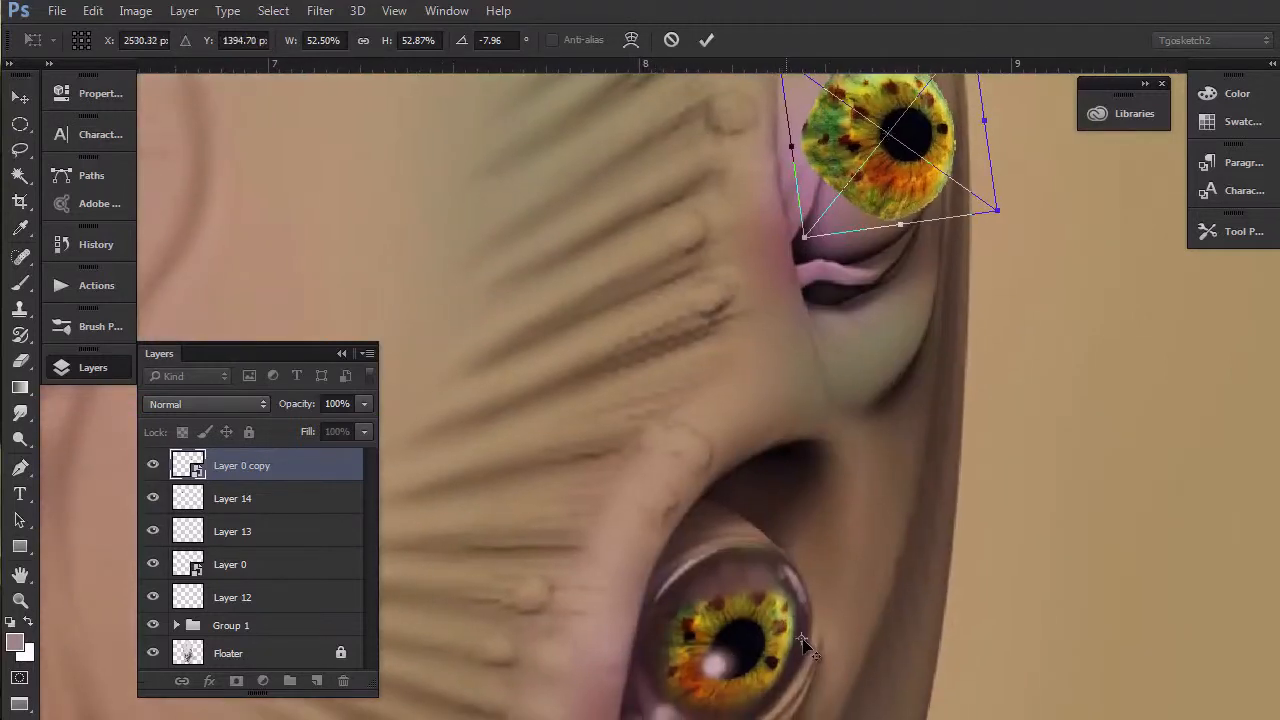
pyautogui.hotkey('alt', 'space')
pyautogui.click(801, 639)
pyautogui.moveTo(801, 639); pyautogui.dragTo(888, 146)
pyautogui.press('Return')
# Step: Sample a dark brown from the edge of the middle-right eye and add new layers above the duplicate iris
pyautogui.press('b')
pyautogui.keyDown('alt'); pyautogui.click(808, 630); pyautogui.keyUp('alt')
pyautogui.moveTo(814, 177); pyautogui.dragTo(760, 471)
pyautogui.press('v')
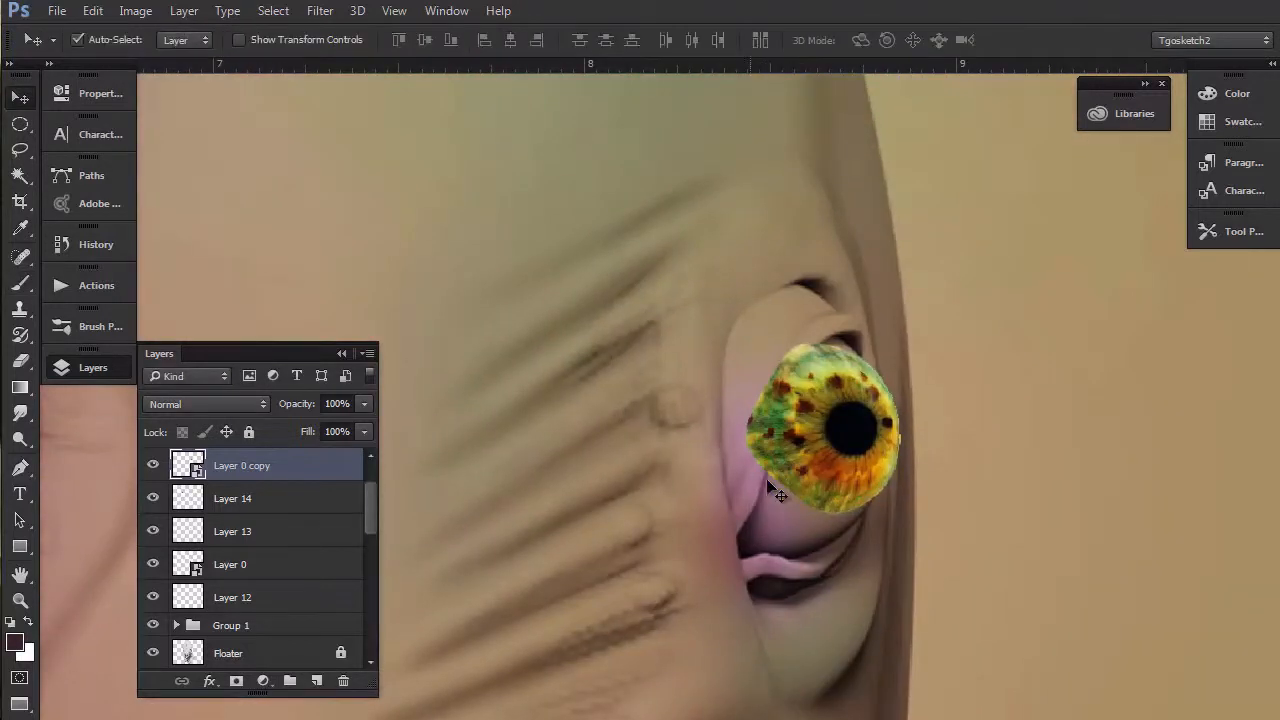
pyautogui.click(315, 681)
pyautogui.click(782, 488)
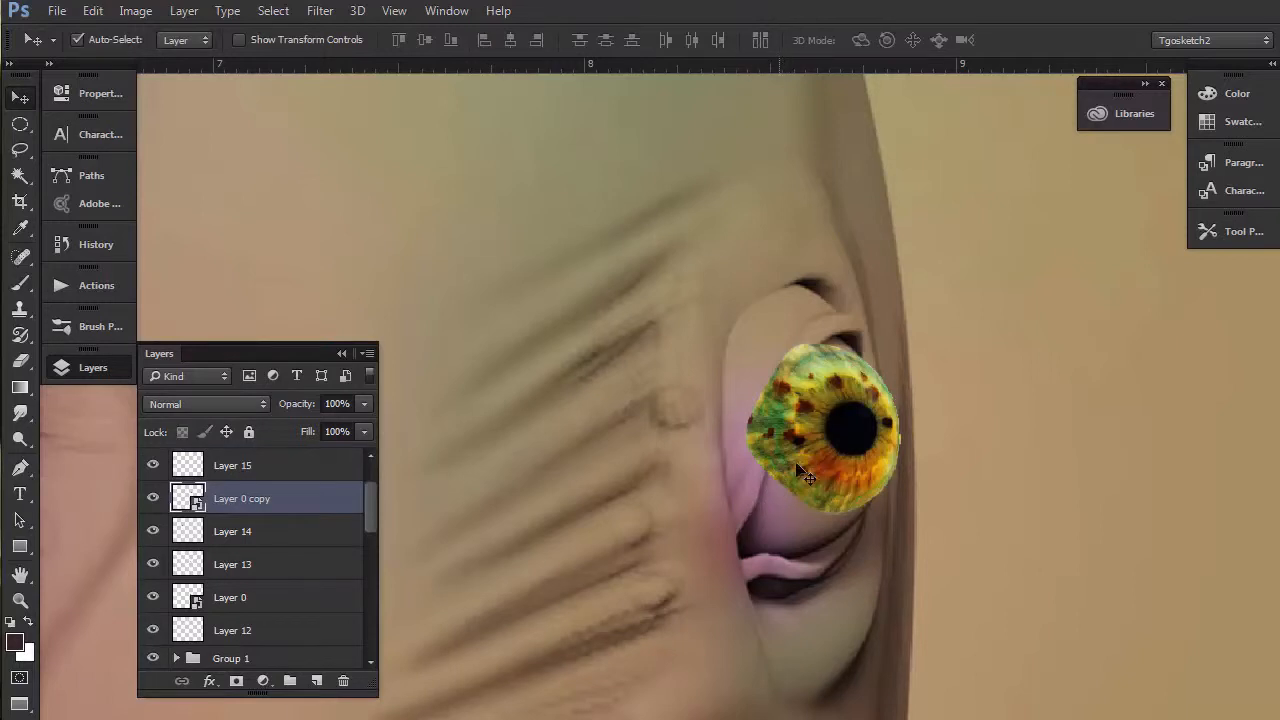
pyautogui.press('b')
pyautogui.click(228, 475)
pyautogui.click(315, 681)
# Step: Paint dark brown shading over the lower part of the upper-right eye on the new layer
pyautogui.press(']')
pyautogui.moveTo(768, 491)
pyautogui.mouseDown()
pyautogui.moveTo(760, 546)
pyautogui.moveTo(780, 486)
pyautogui.moveTo(771, 534)
pyautogui.moveTo(820, 531)
pyautogui.moveTo(848, 501)
pyautogui.mouseUp()
pyautogui.press(']')
pyautogui.press(']')
pyautogui.press(']')
pyautogui.press('[')
pyautogui.press('[')
pyautogui.press('[')
pyautogui.press('[')
pyautogui.press('[')
pyautogui.press('[')
pyautogui.press('[')
pyautogui.press('[')
pyautogui.press('[')
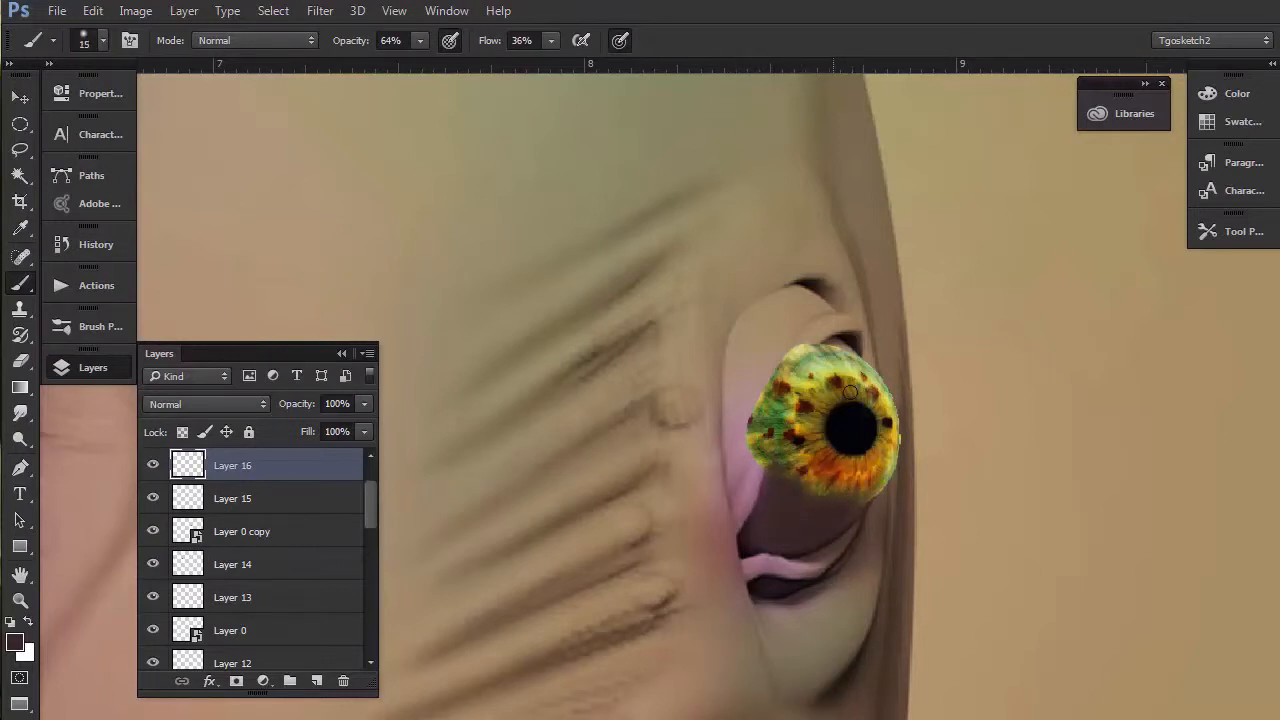
# Step: Fade out the duplicate iris layer completely with its opacity and reselect Layer 16 for painting
pyautogui.click(188, 498)
pyautogui.click(197, 535)
pyautogui.moveTo(364, 403); pyautogui.dragTo(270, 428)
pyautogui.click(240, 463)
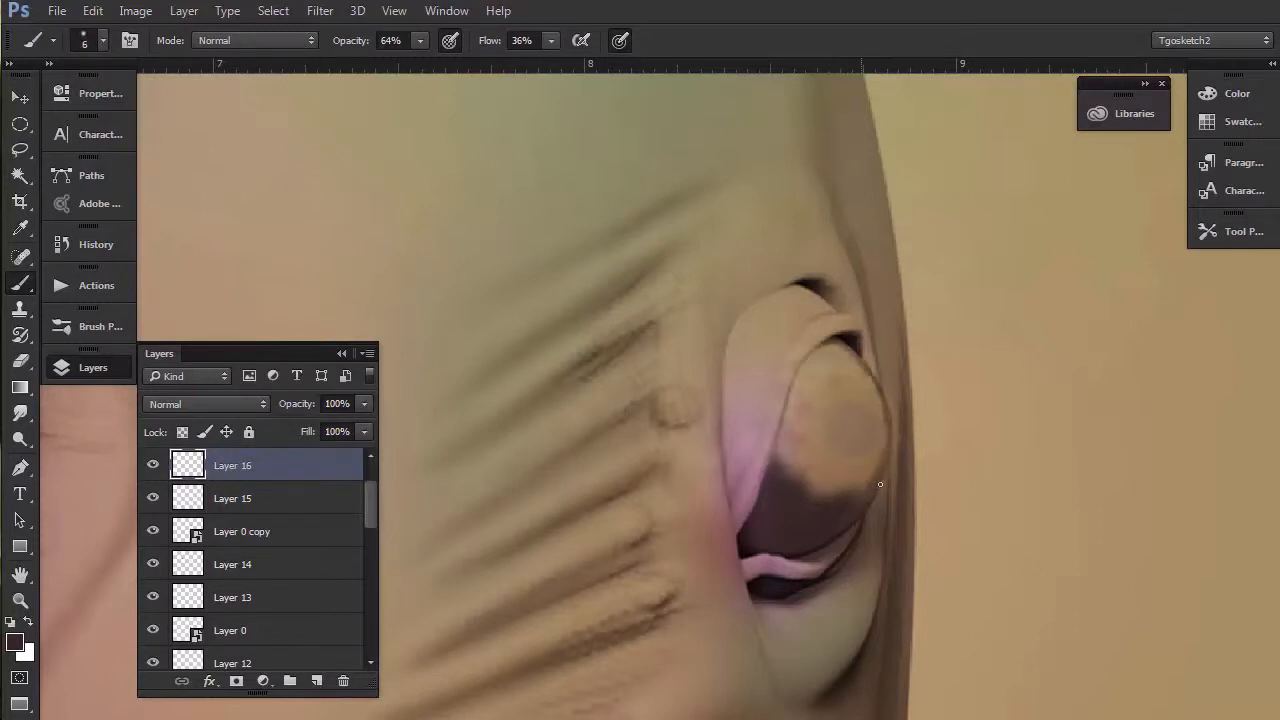
# Step: Paint dark brown shading around the inner, upper and outer edges of the upper-right eyeball
pyautogui.press(']')
pyautogui.press(']')
pyautogui.press(']')
pyautogui.moveTo(879, 396)
pyautogui.mouseDown()
pyautogui.moveTo(821, 361)
pyautogui.moveTo(814, 382)
pyautogui.moveTo(832, 352)
pyautogui.moveTo(766, 477)
pyautogui.moveTo(797, 379)
pyautogui.moveTo(839, 363)
pyautogui.moveTo(838, 350)
pyautogui.moveTo(874, 404)
pyautogui.mouseUp()
pyautogui.press(']')
pyautogui.moveTo(793, 386)
pyautogui.mouseDown()
pyautogui.moveTo(748, 527)
pyautogui.moveTo(782, 541)
pyautogui.moveTo(771, 541)
pyautogui.moveTo(784, 481)
pyautogui.moveTo(822, 500)
pyautogui.moveTo(793, 448)
pyautogui.moveTo(793, 478)
pyautogui.moveTo(785, 467)
pyautogui.moveTo(800, 493)
pyautogui.moveTo(876, 406)
pyautogui.mouseUp()
pyautogui.press(']')
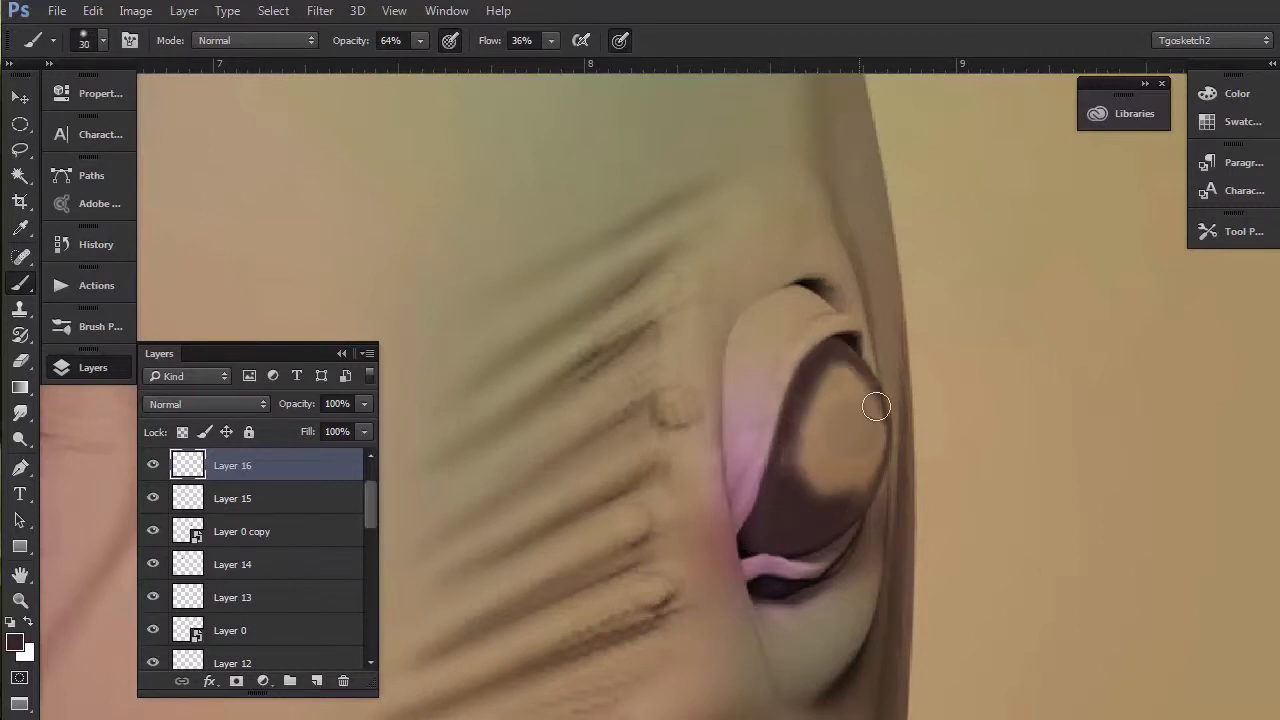
pyautogui.hotkey('ctrl', 'z')
pyautogui.moveTo(842, 348); pyautogui.dragTo(753, 530)
pyautogui.press('[')
pyautogui.moveTo(851, 343)
pyautogui.mouseDown()
pyautogui.moveTo(868, 374)
pyautogui.moveTo(868, 499)
pyautogui.mouseUp()
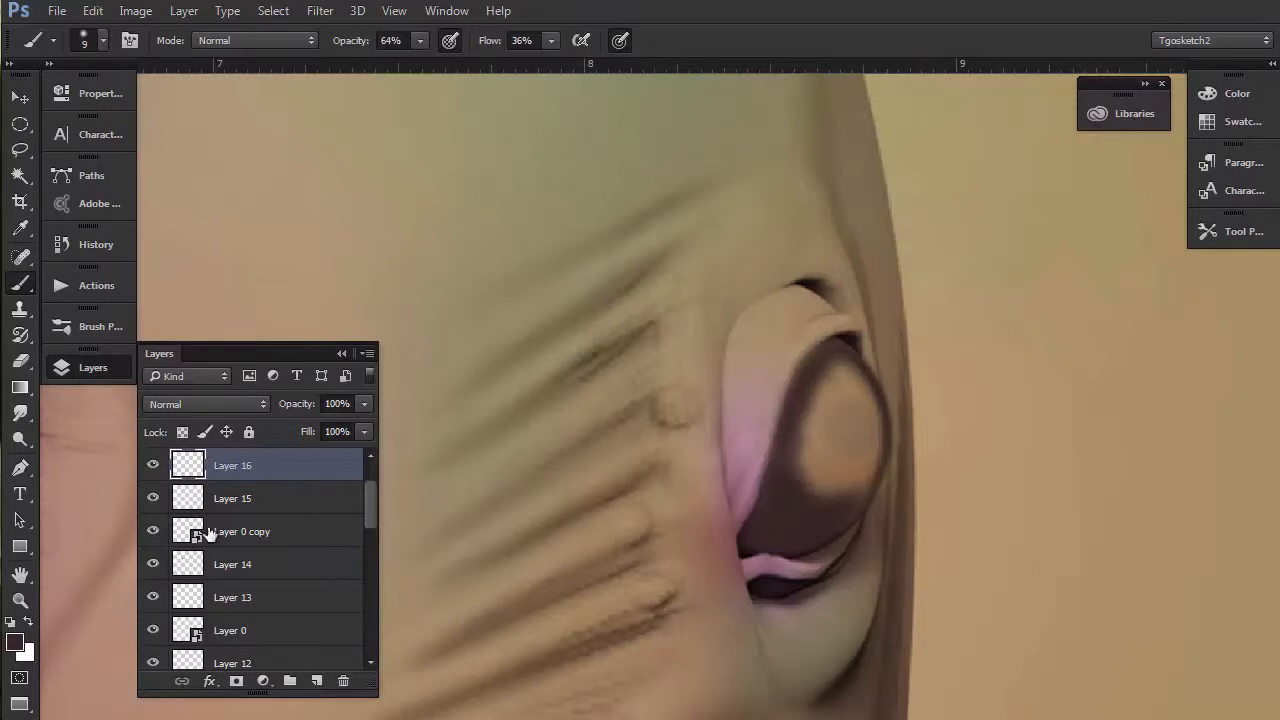
# Step: Restore the duplicate iris layer to 100% opacity, then erase and repaint the Layer 16 shading beside the iris
pyautogui.click(207, 533)
pyautogui.moveTo(364, 431); pyautogui.dragTo(368, 432)
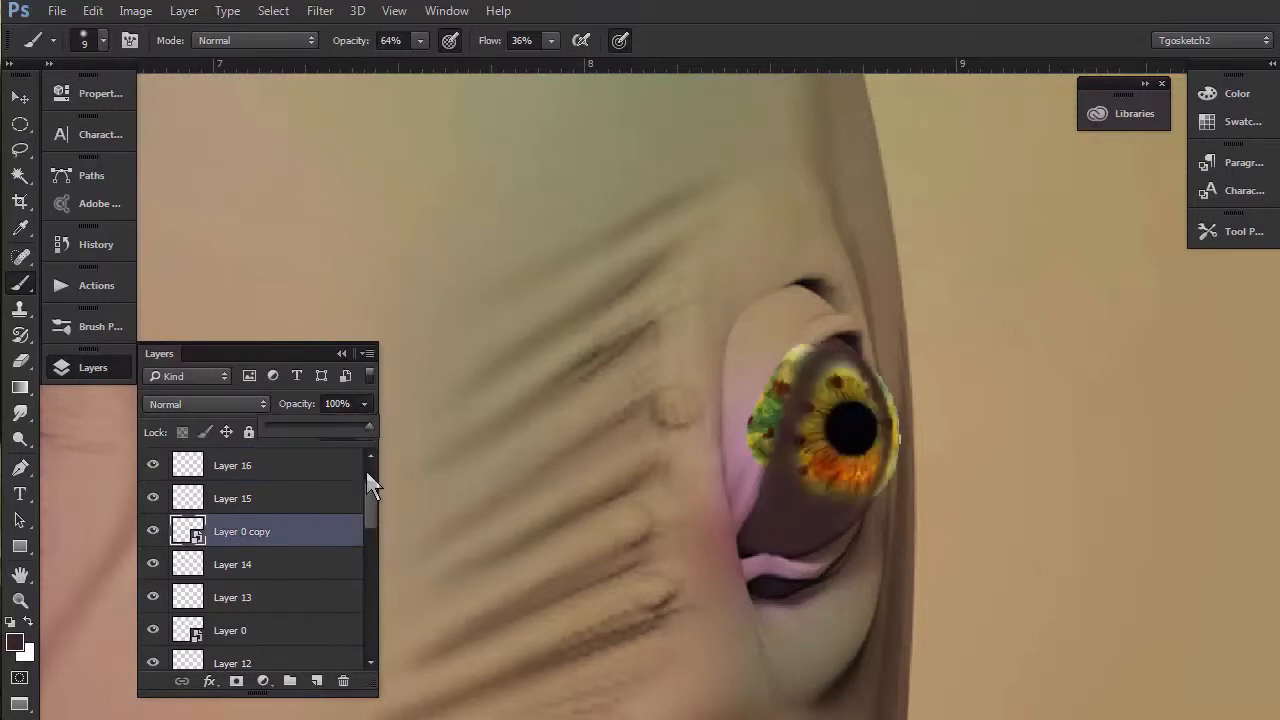
pyautogui.click(225, 465)
pyautogui.press('e')
pyautogui.moveTo(806, 440)
pyautogui.mouseDown()
pyautogui.moveTo(802, 483)
pyautogui.moveTo(863, 465)
pyautogui.moveTo(808, 478)
pyautogui.mouseUp()
pyautogui.press('b')
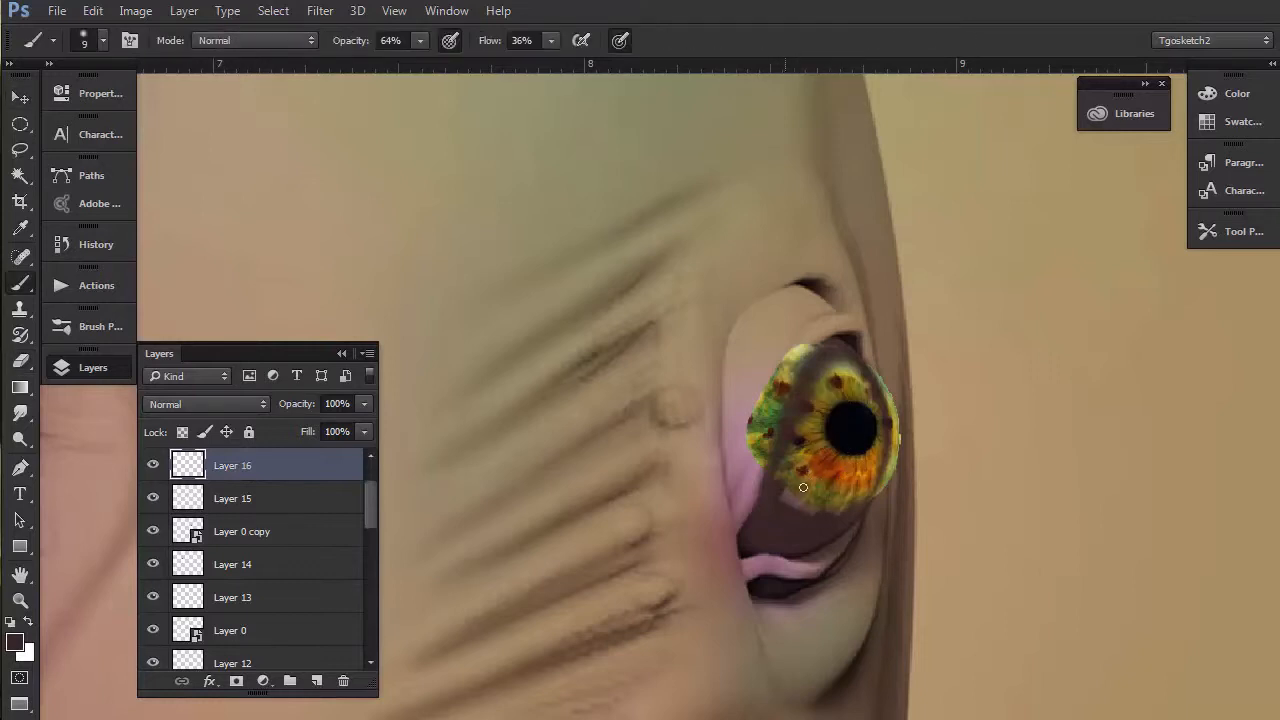
pyautogui.press(']')
pyautogui.press(']')
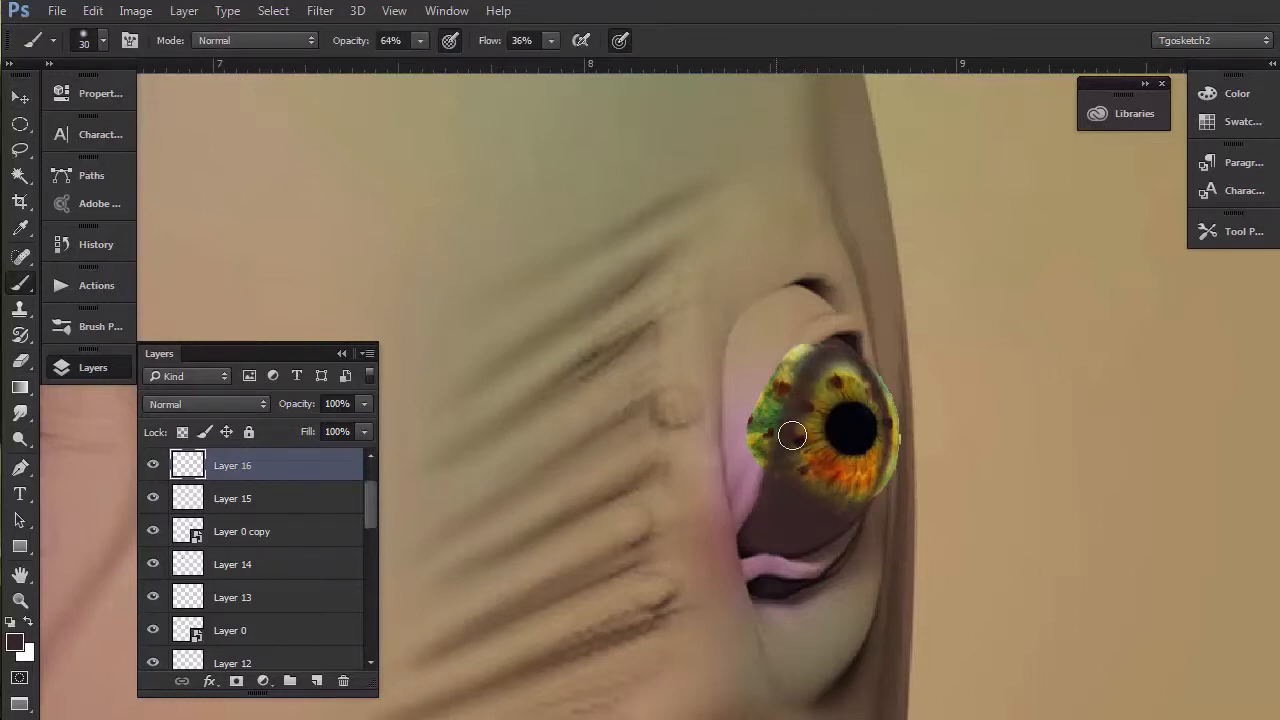
# Step: Merge the duplicate iris layer with Layer 15 and Layer 16
pyautogui.keyDown('shift'); pyautogui.click(264, 566); pyautogui.keyUp('shift')
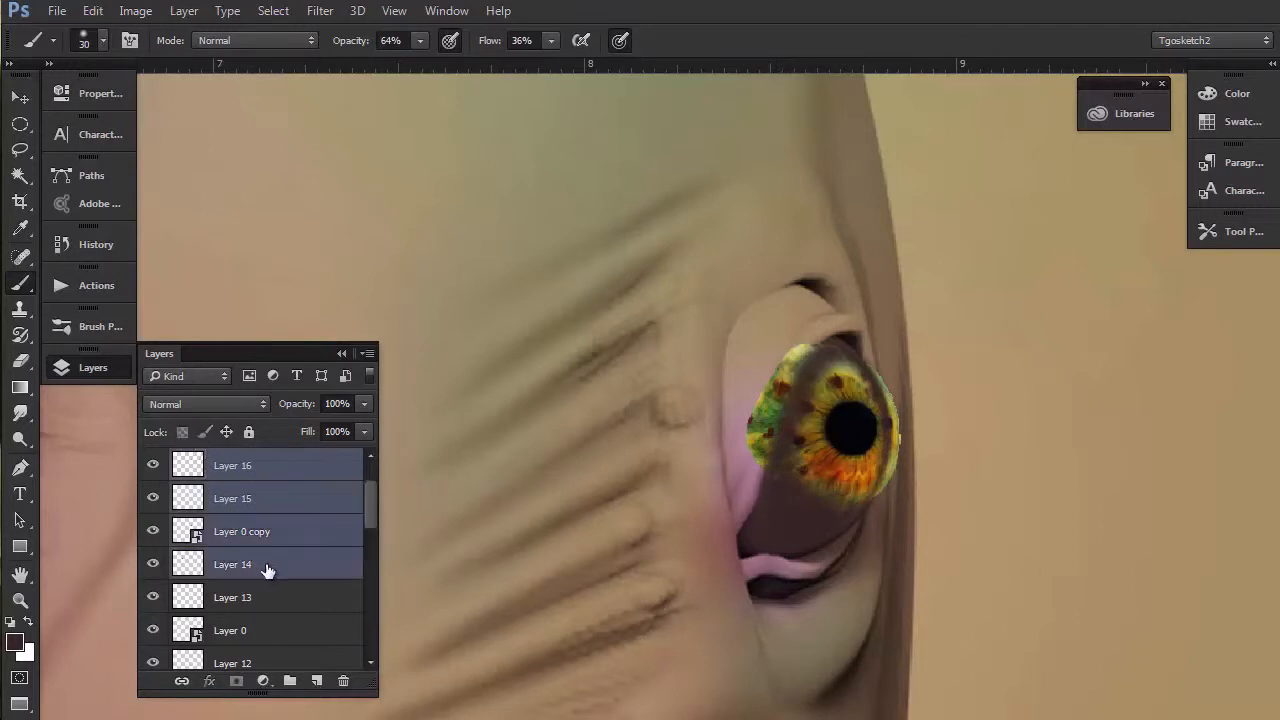
pyautogui.click(252, 538)
pyautogui.keyDown('shift'); pyautogui.click(240, 466); pyautogui.keyUp('shift')
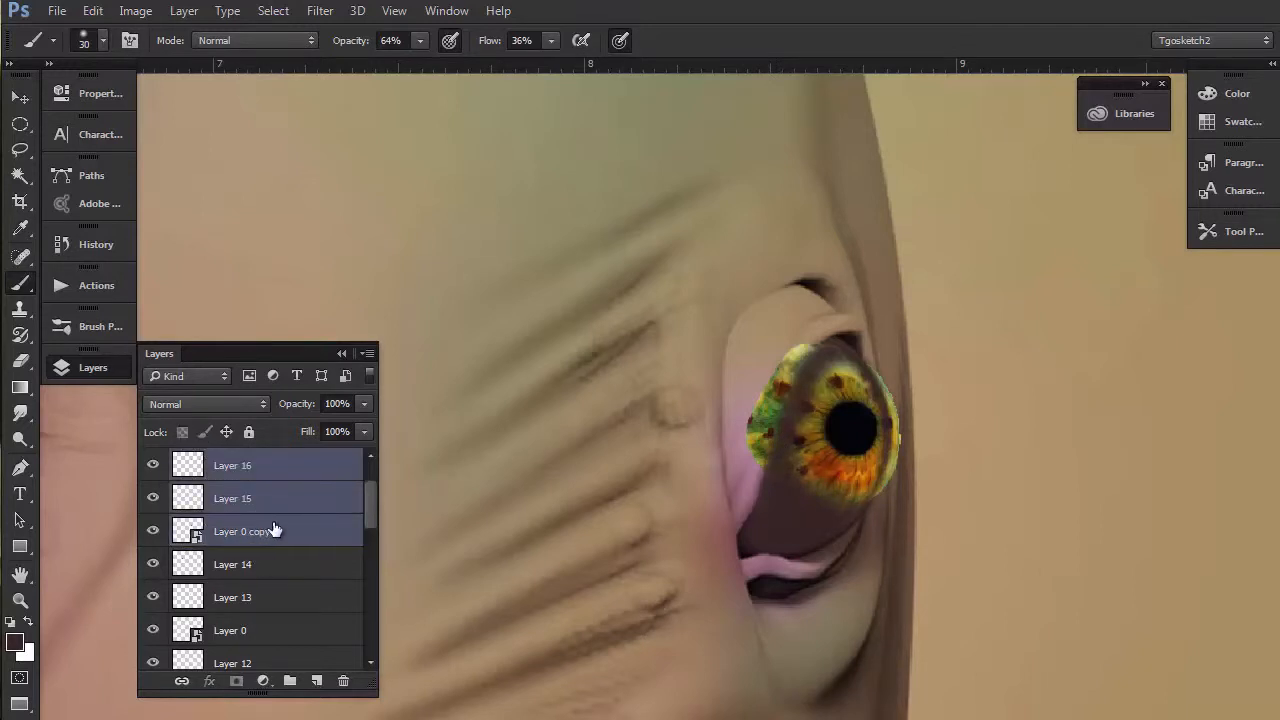
pyautogui.hotkey('ctrl', 'e')
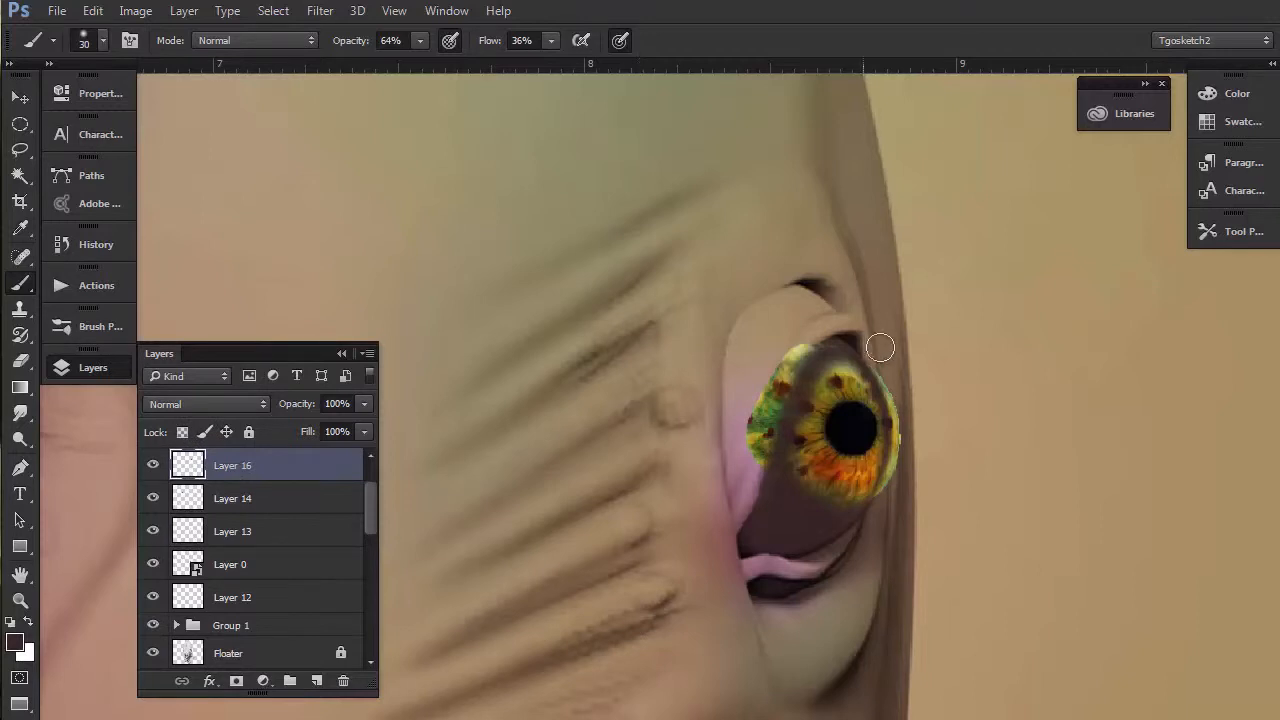
# Step: Erase the parts of the merged iris outside the upper-right eyeball and over its eyelid, using 100% eraser opacity
pyautogui.press('e')
pyautogui.moveTo(873, 369)
pyautogui.mouseDown()
pyautogui.moveTo(897, 443)
pyautogui.moveTo(874, 520)
pyautogui.mouseUp()
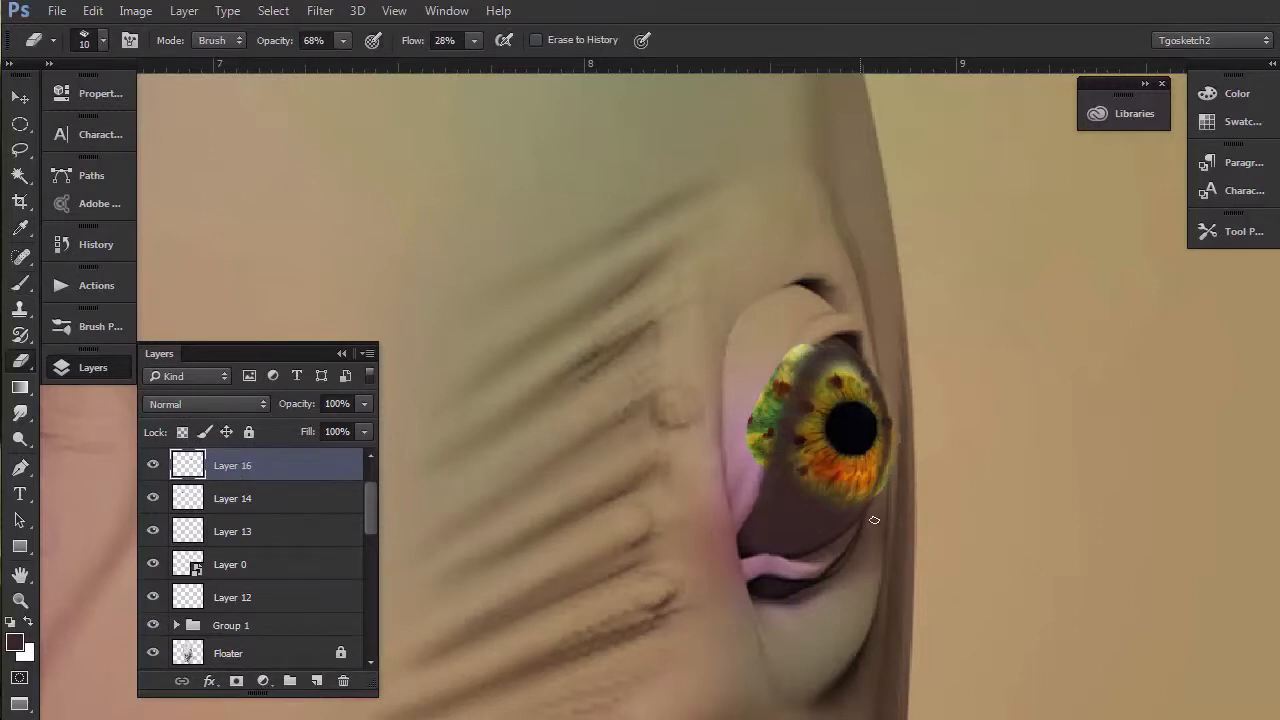
pyautogui.moveTo(342, 52); pyautogui.dragTo(351, 71)
pyautogui.press(']')
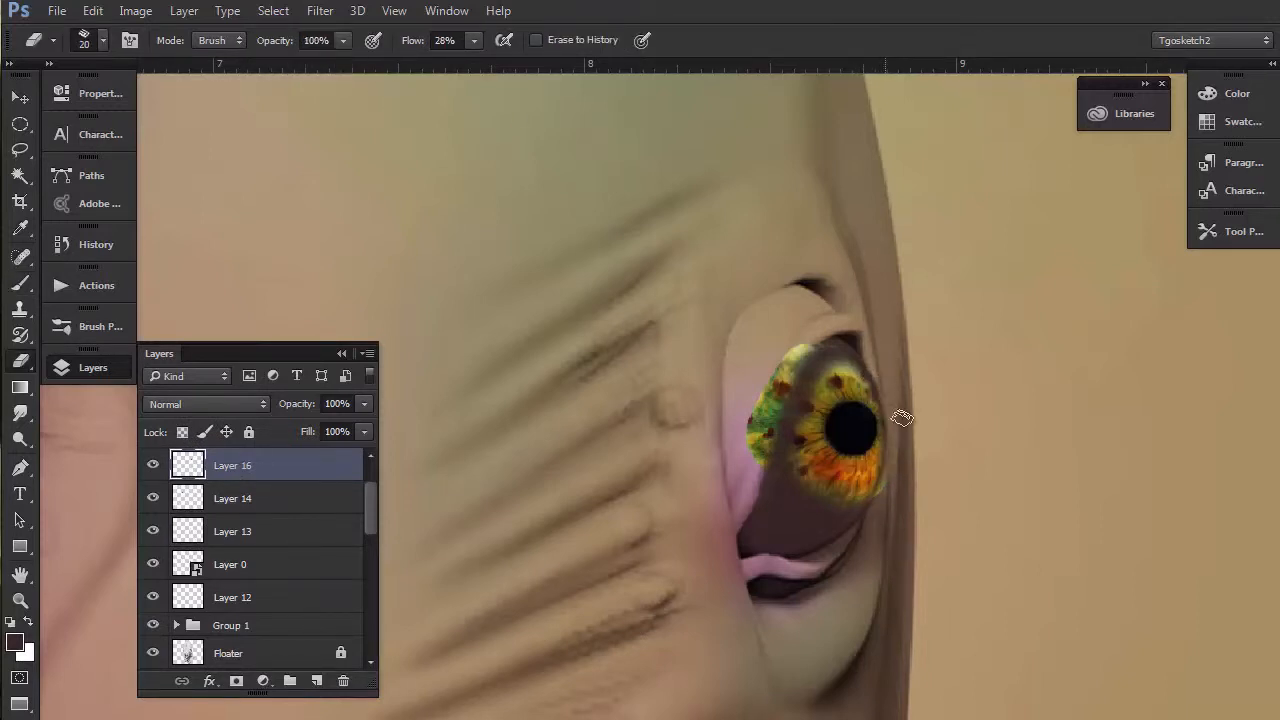
pyautogui.press(']')
pyautogui.press(']')
pyautogui.moveTo(810, 350)
pyautogui.mouseDown()
pyautogui.moveTo(765, 420)
pyautogui.moveTo(765, 462)
pyautogui.moveTo(859, 311)
pyautogui.mouseUp()
pyautogui.press('[')
pyautogui.press('[')
pyautogui.press('[')
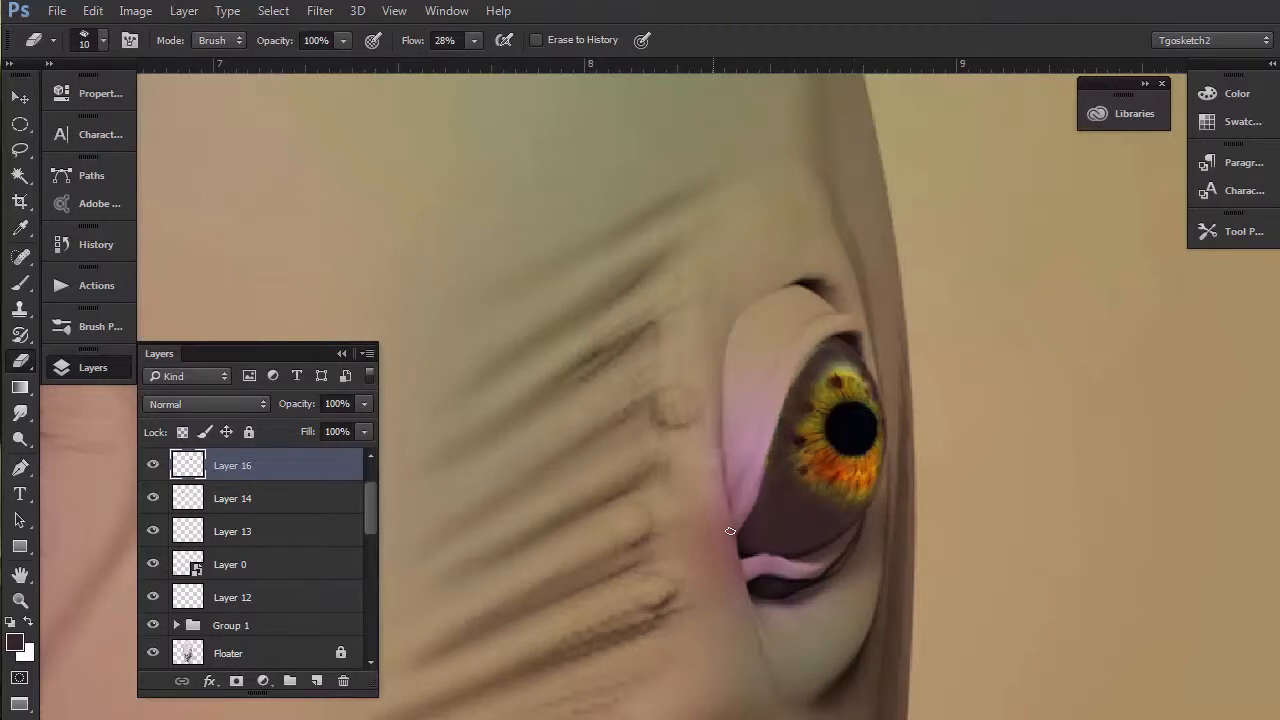
# Step: Choose the muted brown #745750 and softly lighten the lower part of the upper-right eyeball
pyautogui.press('b')
pyautogui.click(14, 643)
pyautogui.click(461, 316)
pyautogui.click(806, 172)
pyautogui.press(']')
pyautogui.press(']')
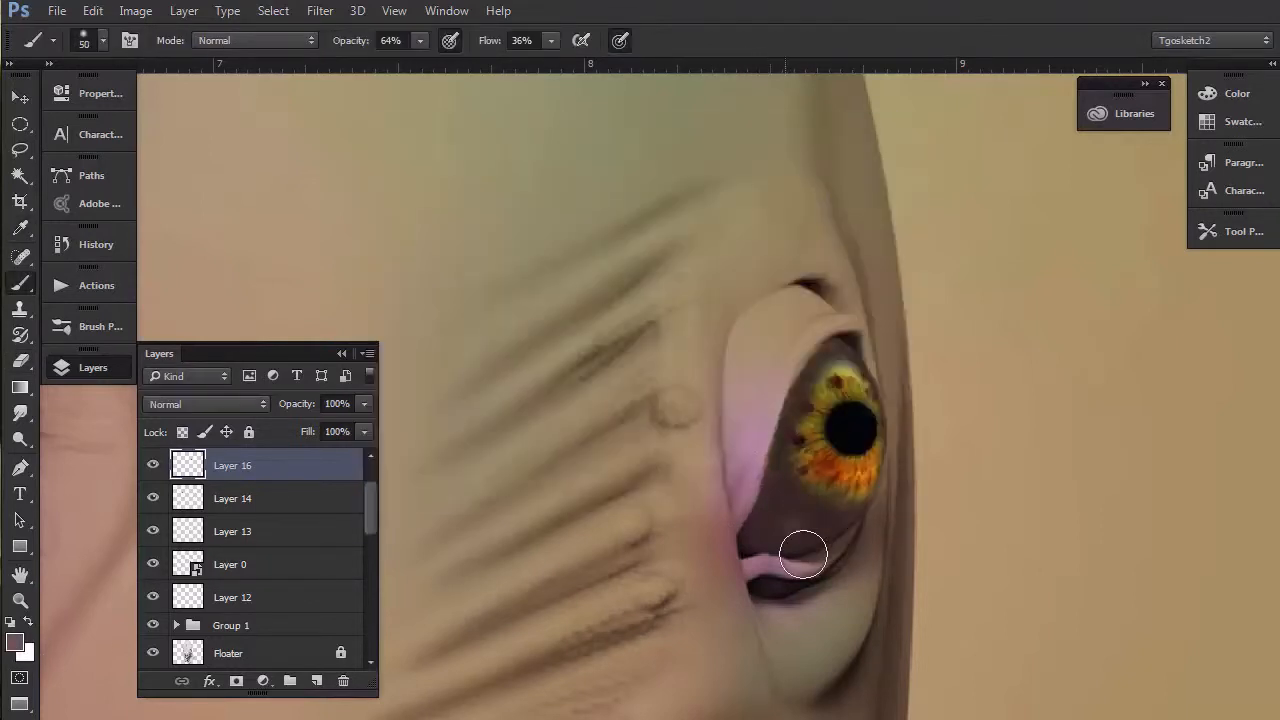
pyautogui.moveTo(842, 556)
pyautogui.mouseDown()
pyautogui.moveTo(808, 554)
pyautogui.moveTo(837, 513)
pyautogui.moveTo(819, 495)
pyautogui.moveTo(765, 525)
pyautogui.mouseUp()
pyautogui.press('[')
# Step: Choose a lighter muted pink and paint a highlight and bright rim on the lower part of the upper-right eye
pyautogui.click(14, 643)
pyautogui.click(431, 259)
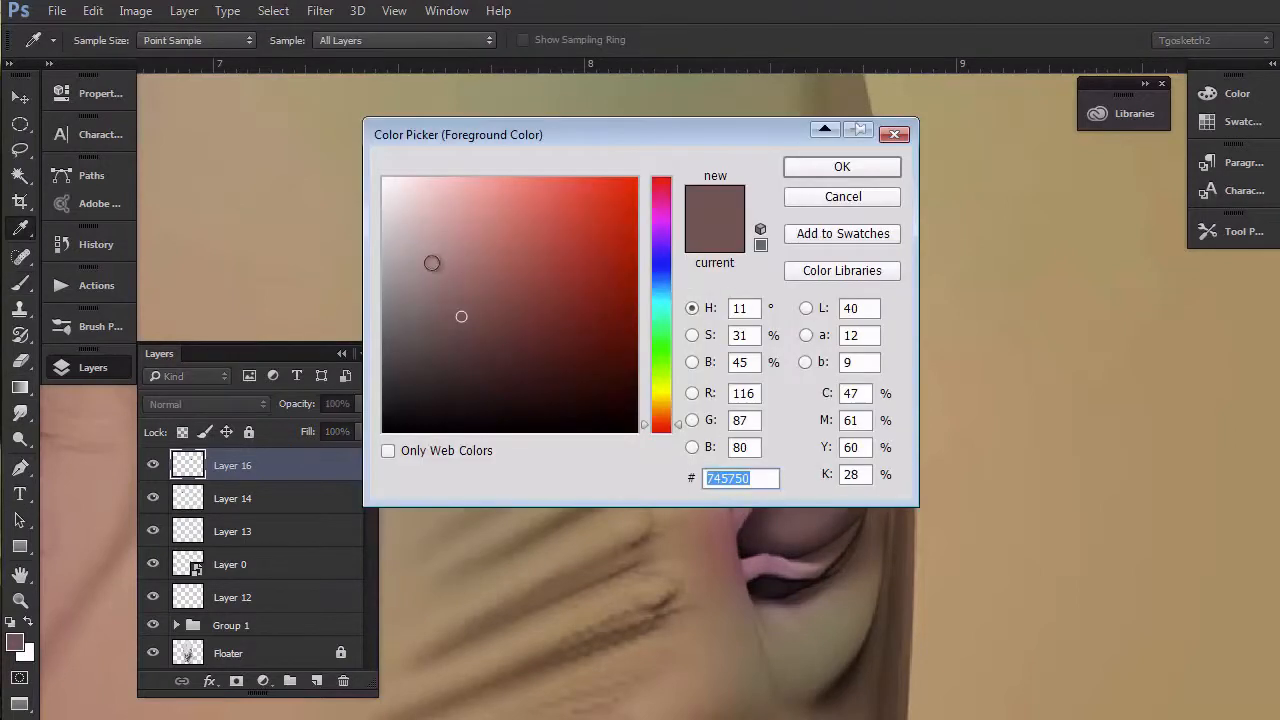
pyautogui.click(822, 170)
pyautogui.press('[')
pyautogui.press('[')
pyautogui.moveTo(838, 533)
pyautogui.mouseDown()
pyautogui.moveTo(872, 468)
pyautogui.moveTo(872, 380)
pyautogui.moveTo(840, 523)
pyautogui.mouseUp()
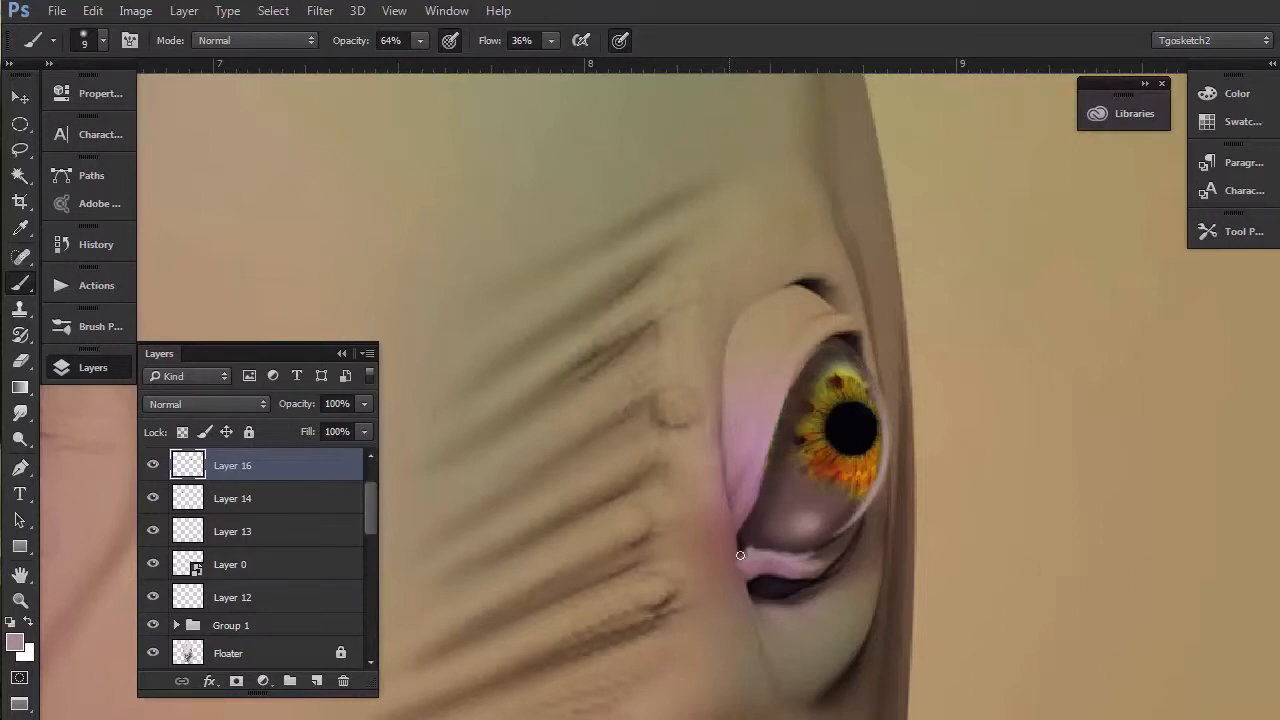
# Step: Paint a pale highlight on the upper-right eye's pupil and a thin light rim along the inner edge of its eyelid
pyautogui.click(838, 453)
pyautogui.press('[')
pyautogui.press('[')
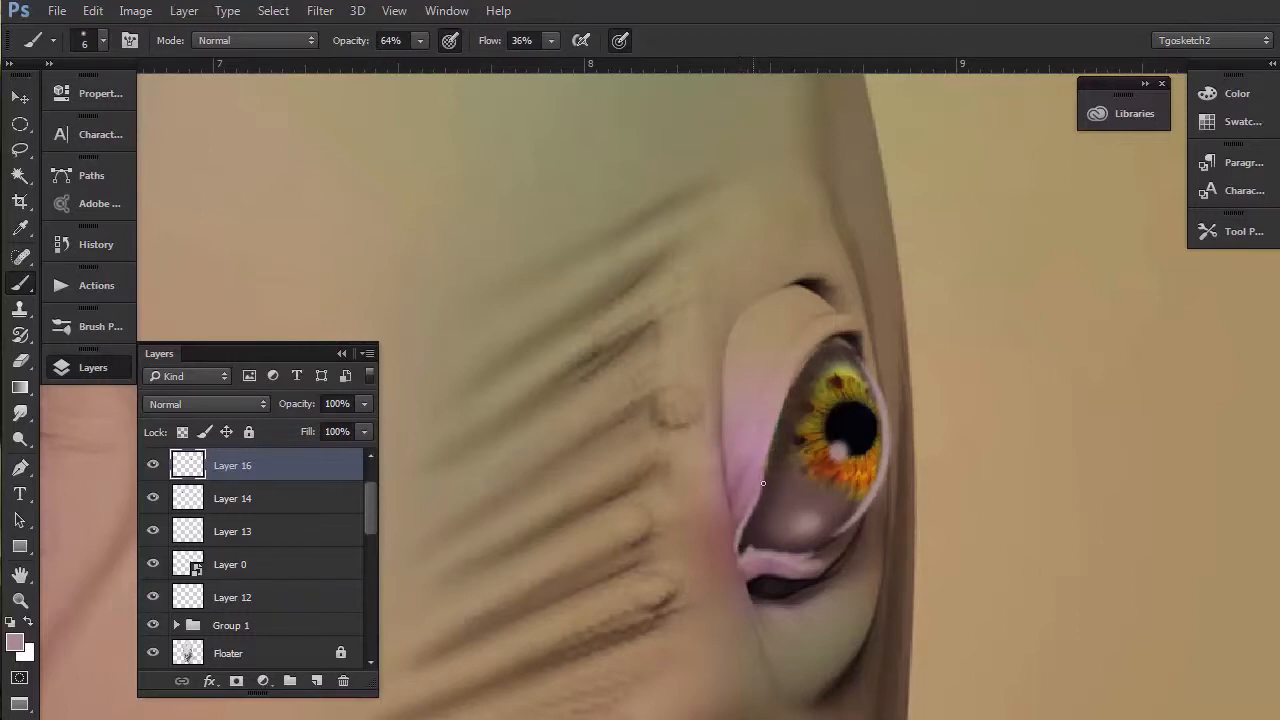
pyautogui.scroll(-3, 810, 354)
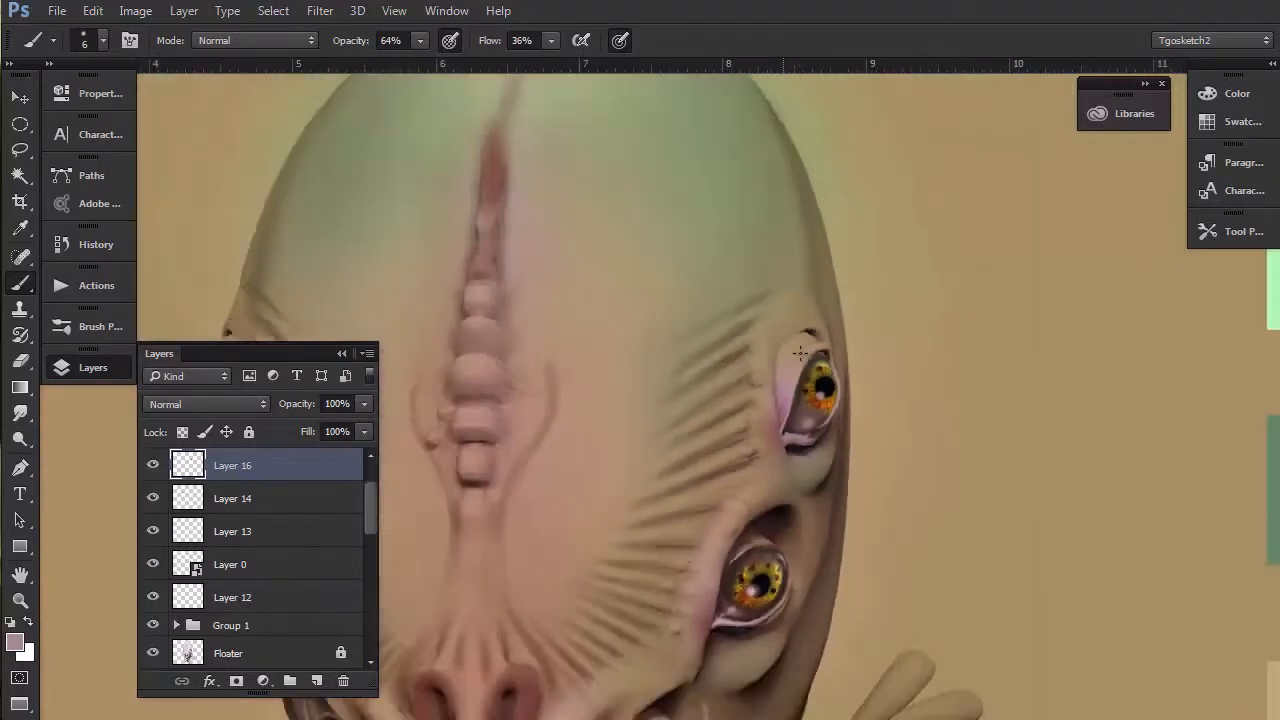
# Step: Sample a dark maroon and darken the upper-right eyeball around the inner side of its iris
pyautogui.scroll(3, 792, 339)
pyautogui.moveTo(747, 512); pyautogui.dragTo(676, 521)
pyautogui.keyDown('alt'); pyautogui.click(646, 664); pyautogui.keyUp('alt')
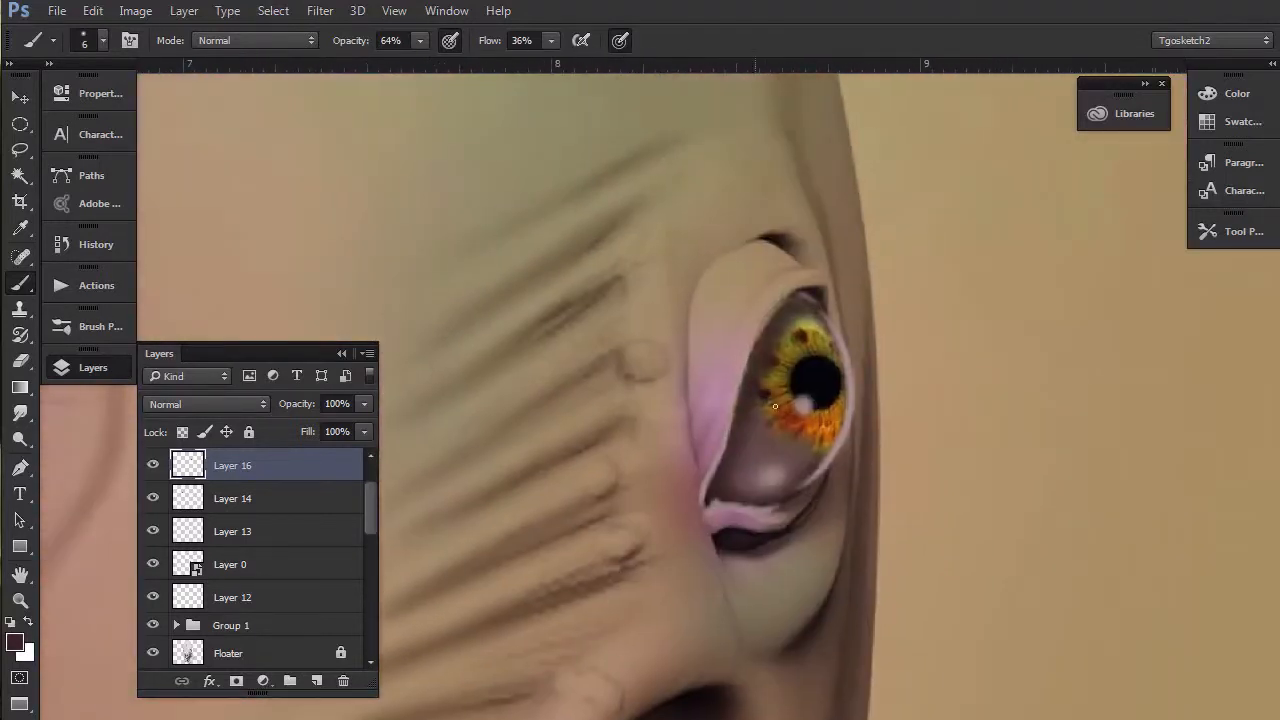
pyautogui.press(']')
pyautogui.press(']')
pyautogui.press(']')
pyautogui.moveTo(747, 437)
pyautogui.mouseDown()
pyautogui.moveTo(760, 395)
pyautogui.moveTo(756, 456)
pyautogui.moveTo(768, 366)
pyautogui.mouseUp()
pyautogui.press('[')
pyautogui.press('[')
pyautogui.press('[')
pyautogui.press('[')
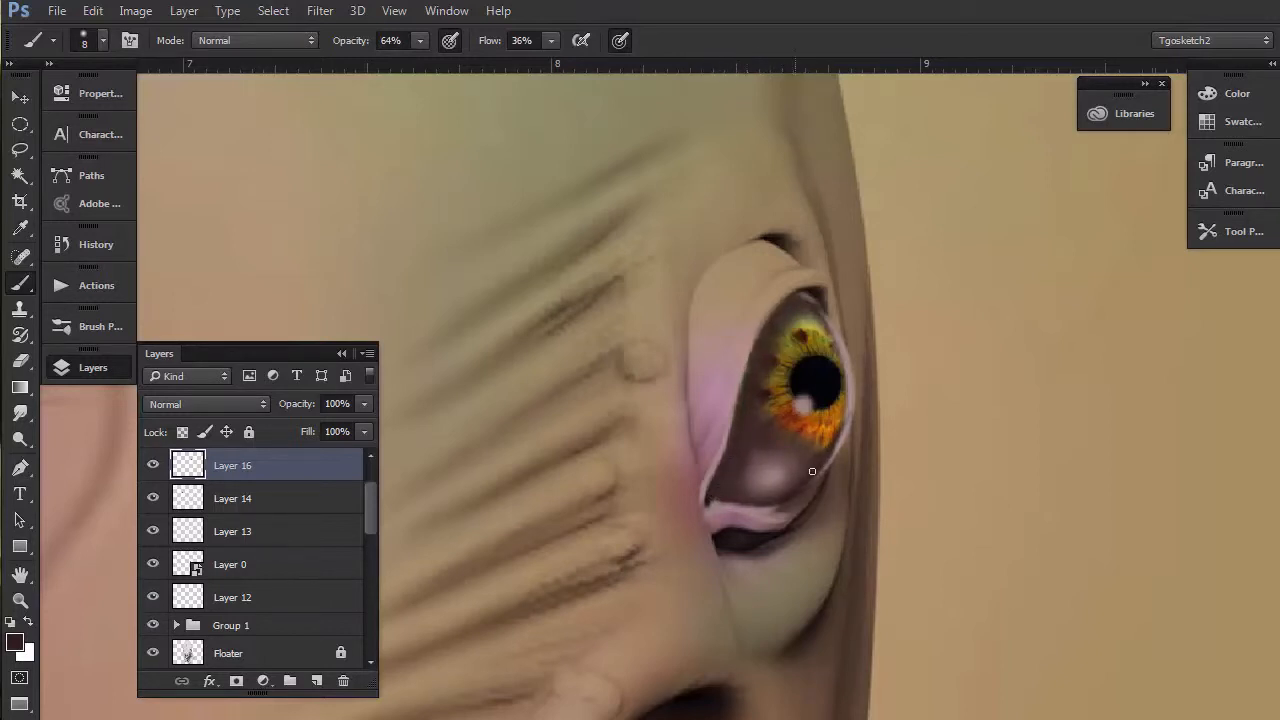
# Step: Sample the iris's orange and paint fine fibres fading out from the lower edge of the upper-right iris
pyautogui.scroll(-4, 730, 490)
pyautogui.moveTo(572, 660); pyautogui.dragTo(805, 525)
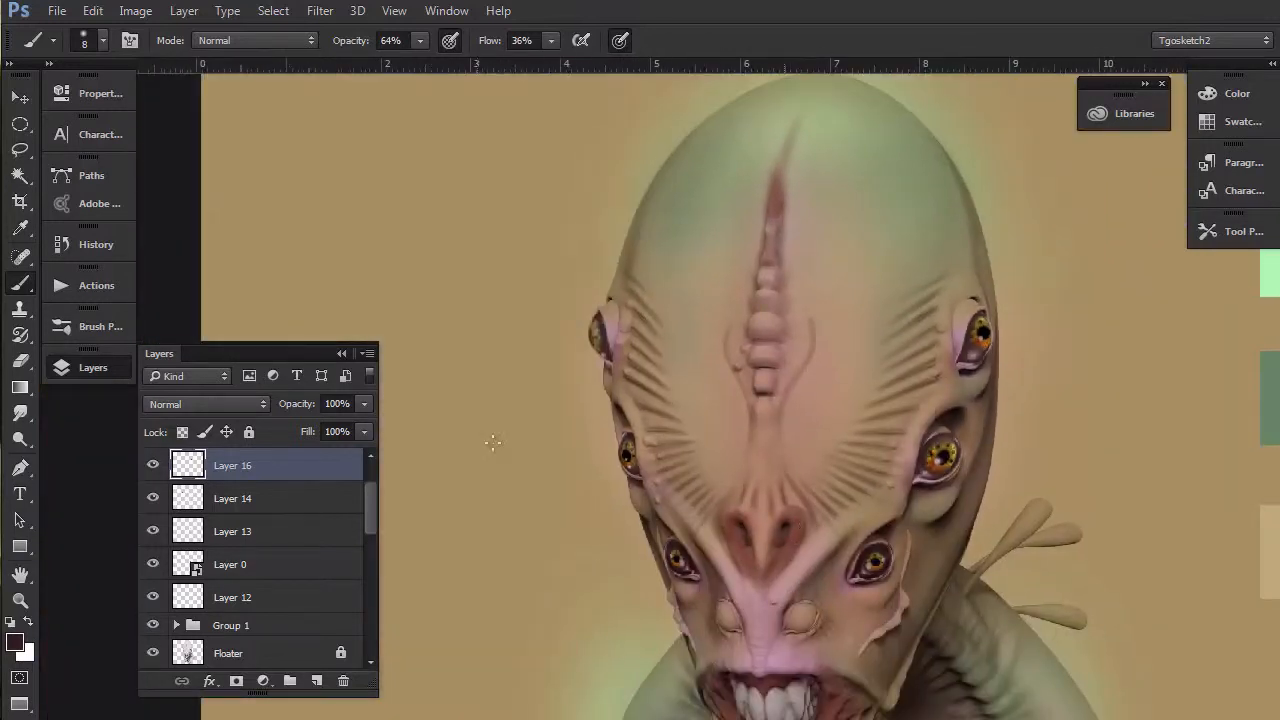
pyautogui.moveTo(598, 679); pyautogui.dragTo(520, 589)
pyautogui.moveTo(586, 548); pyautogui.dragTo(511, 663)
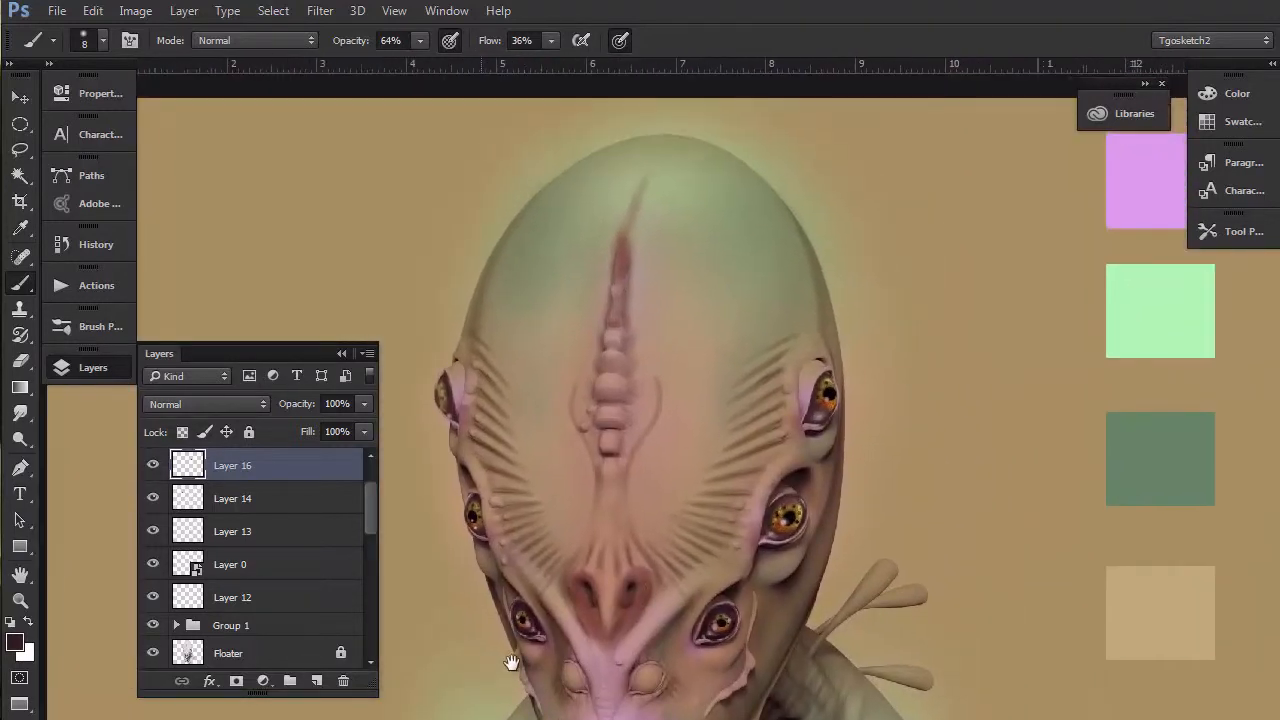
pyautogui.scroll(4, 622, 407)
pyautogui.scroll(8, 791, 425)
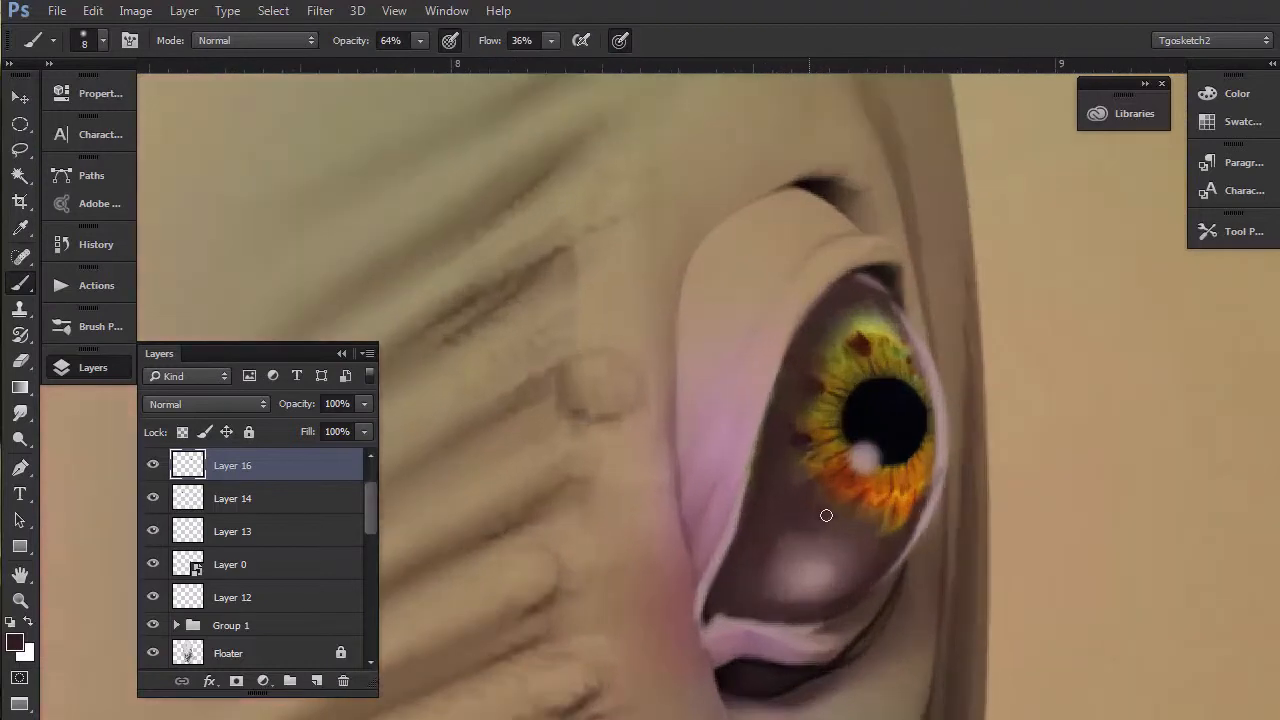
pyautogui.keyDown('alt'); pyautogui.click(850, 484); pyautogui.keyUp('alt')
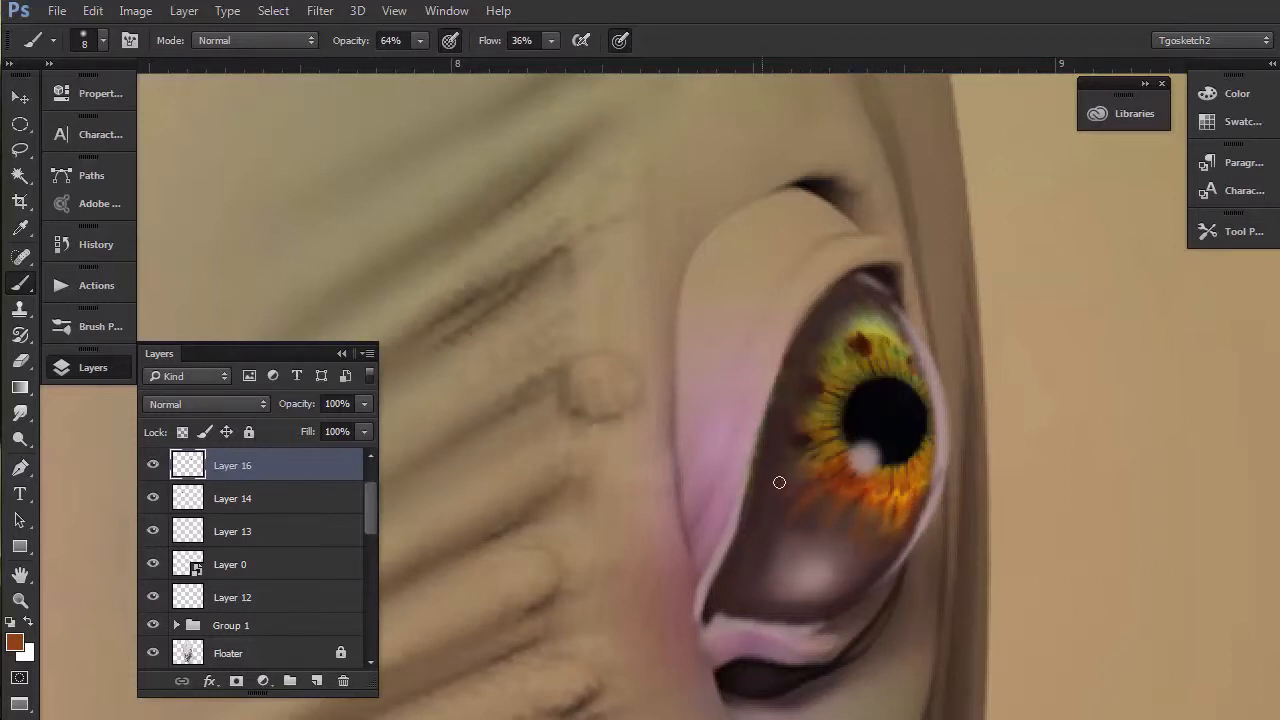
# Step: Sample golden and olive tones from the iris and extend its fibres across the lower eyeball and along the bottom rim
pyautogui.keyDown('alt'); pyautogui.click(823, 408); pyautogui.keyUp('alt')
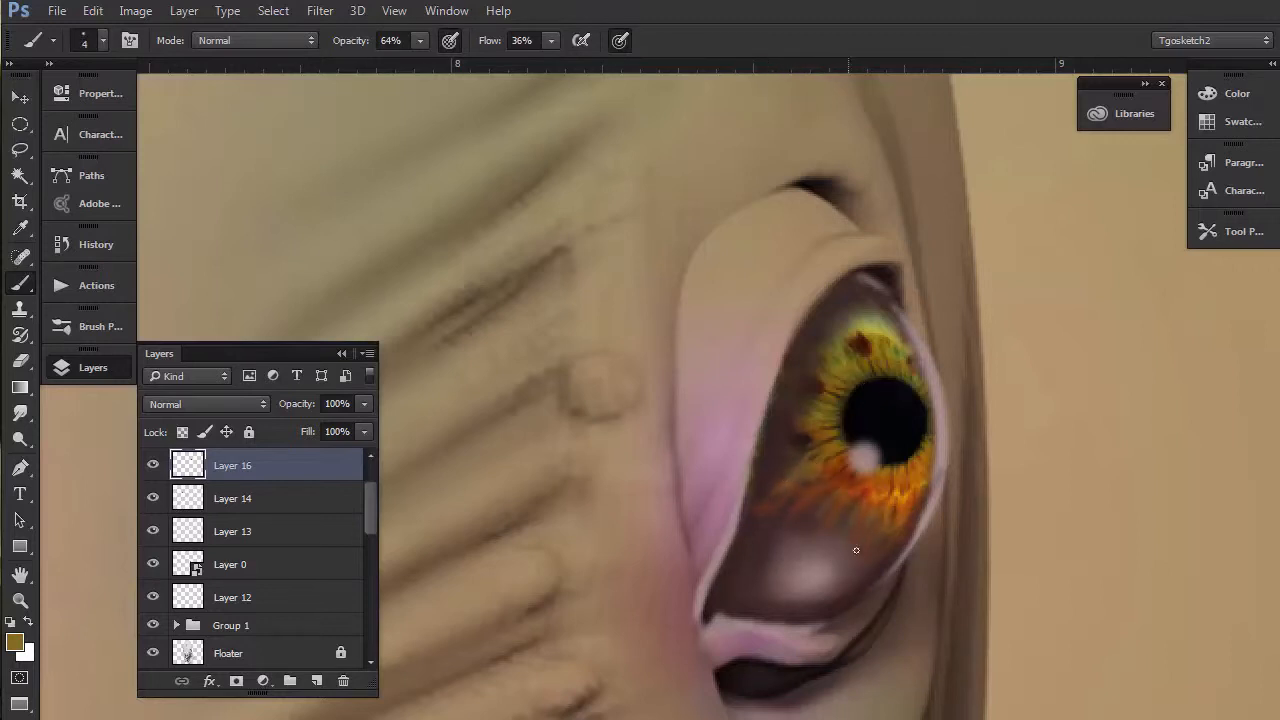
pyautogui.moveTo(884, 545); pyautogui.dragTo(934, 487)
pyautogui.moveTo(784, 448); pyautogui.dragTo(814, 408)
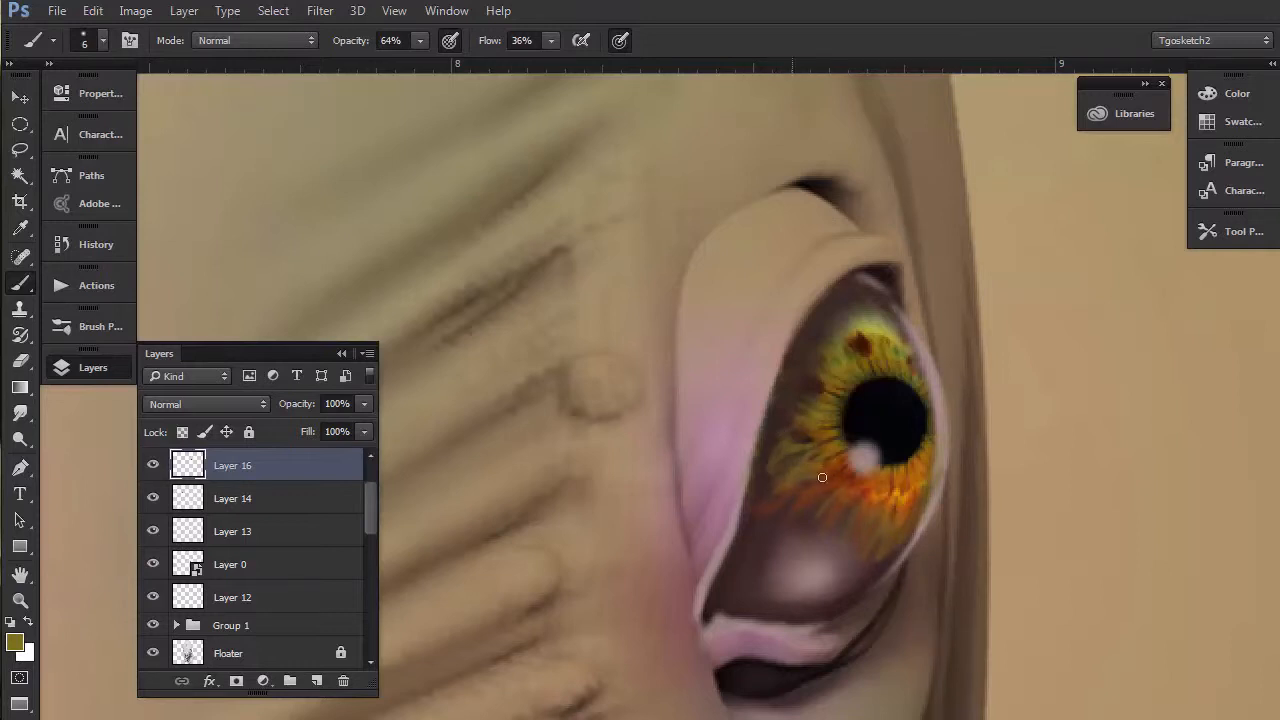
pyautogui.moveTo(895, 538); pyautogui.dragTo(815, 612)
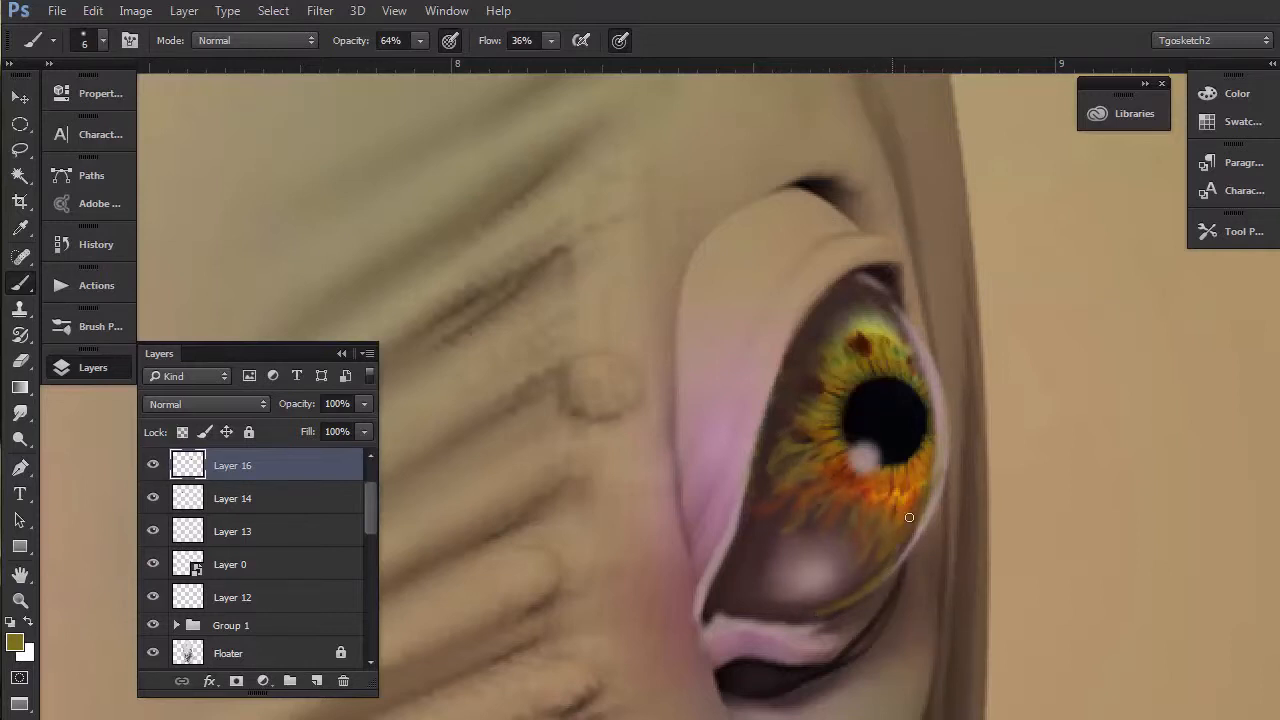
# Step: Place the Layer 0 iris graphic from The visitor library over the small left eye below the nose
pyautogui.scroll(-6, 909, 517)
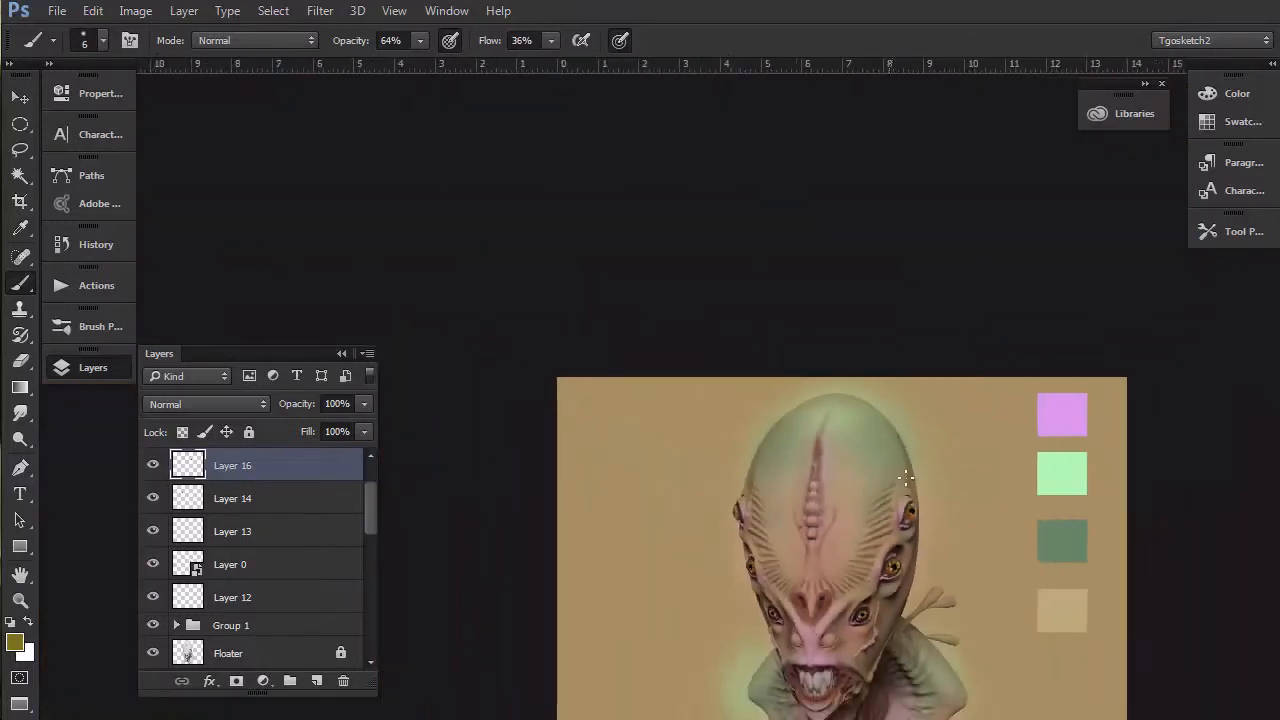
pyautogui.scroll(4, 910, 603)
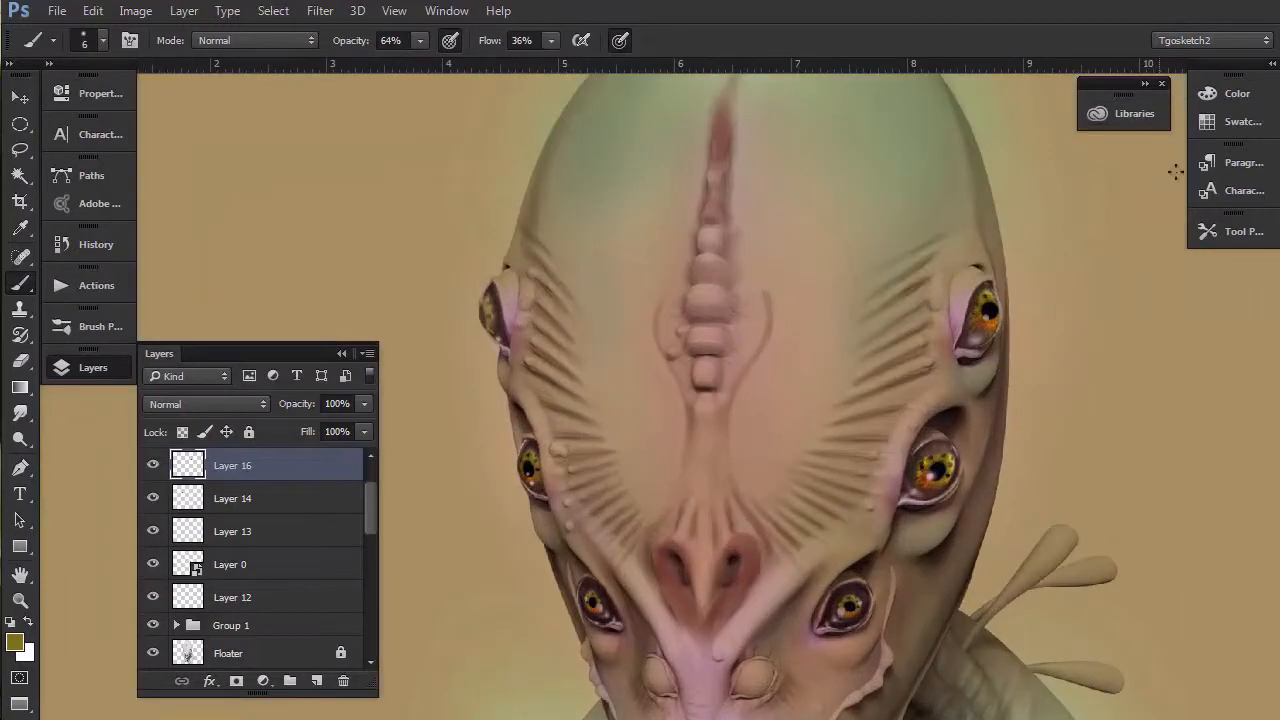
pyautogui.click(1123, 113)
pyautogui.click(946, 383)
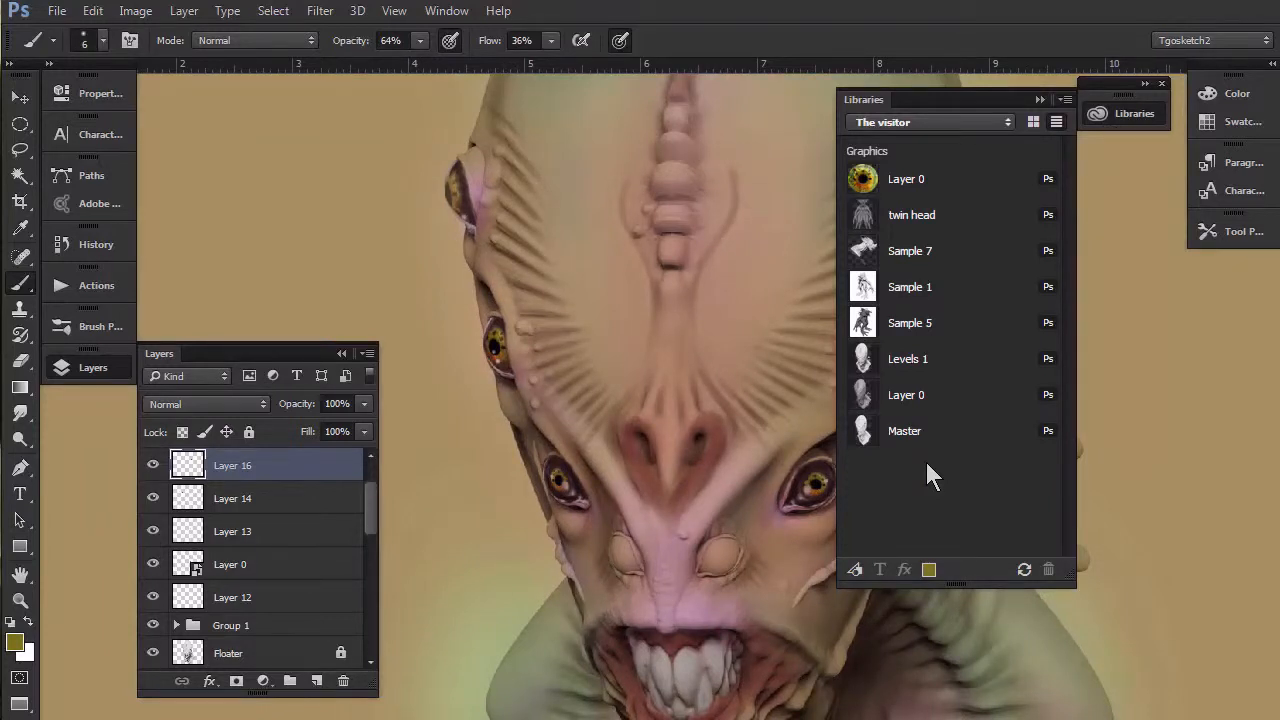
pyautogui.moveTo(905, 180); pyautogui.dragTo(603, 547)
pyautogui.click(1040, 99)
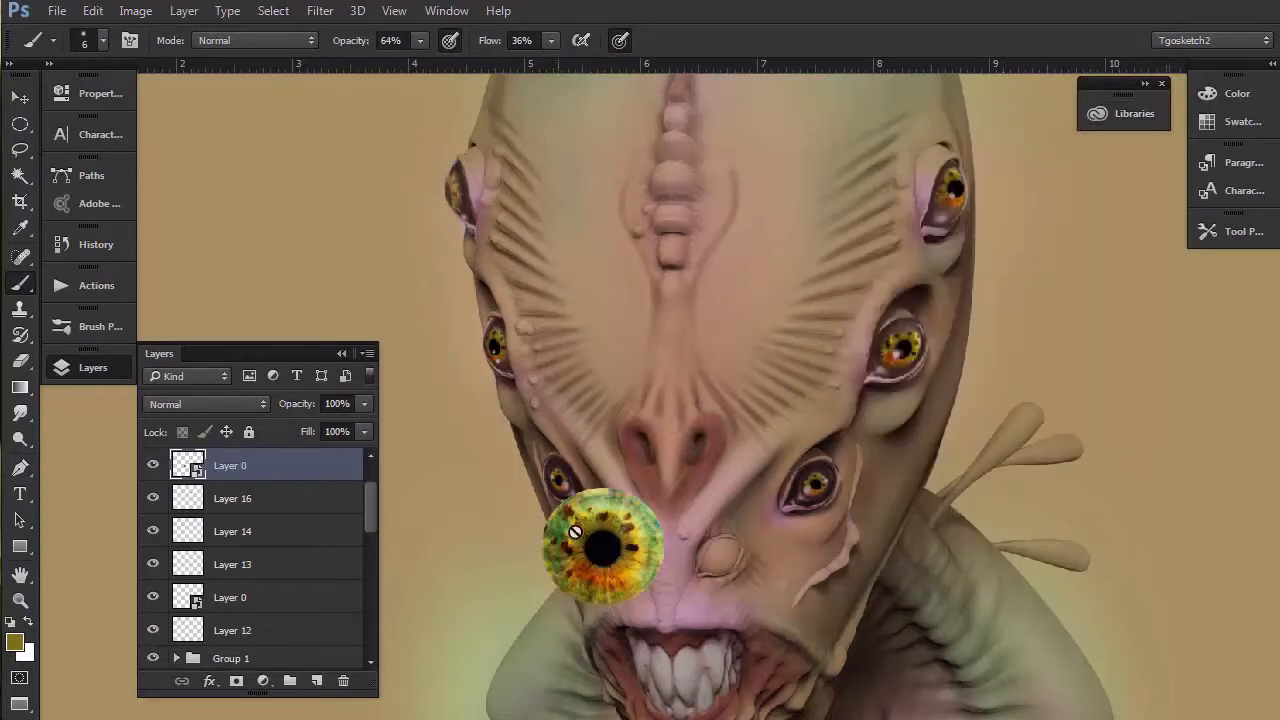
pyautogui.click(20, 97)
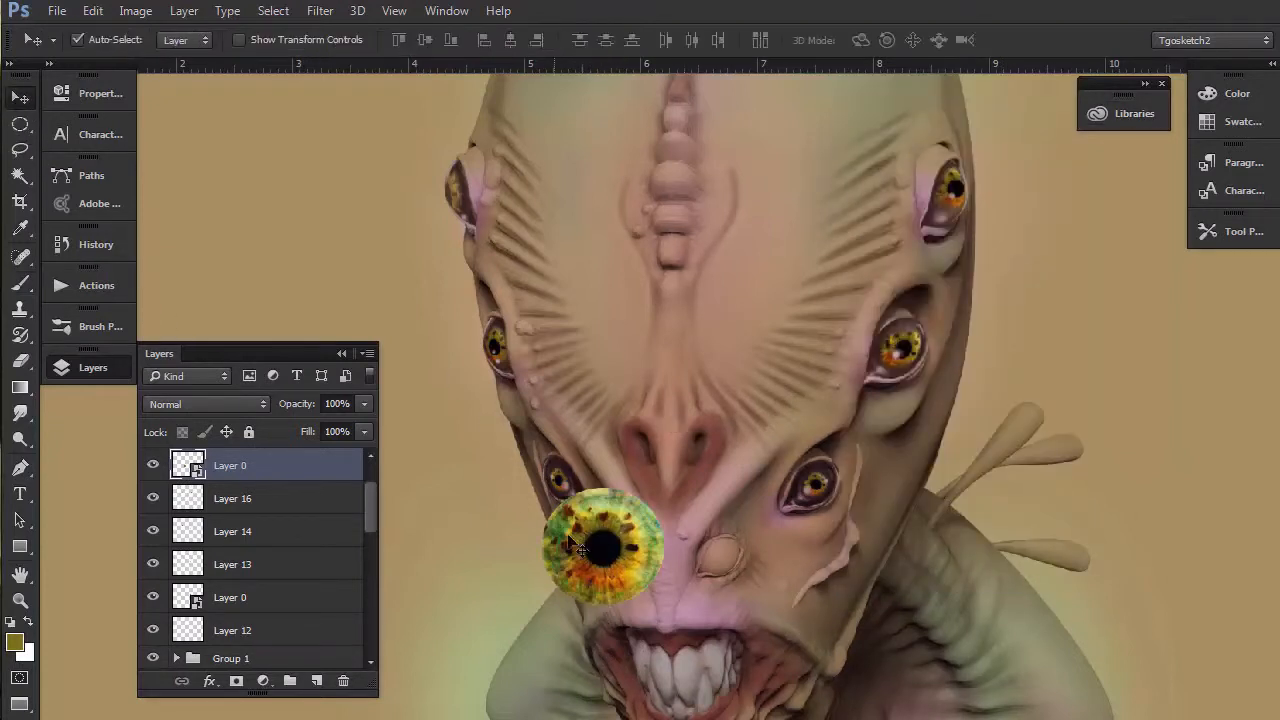
# Step: Distort the placed iris by pulling its lower-left corner inward and upward
pyautogui.scroll(6, 577, 546)
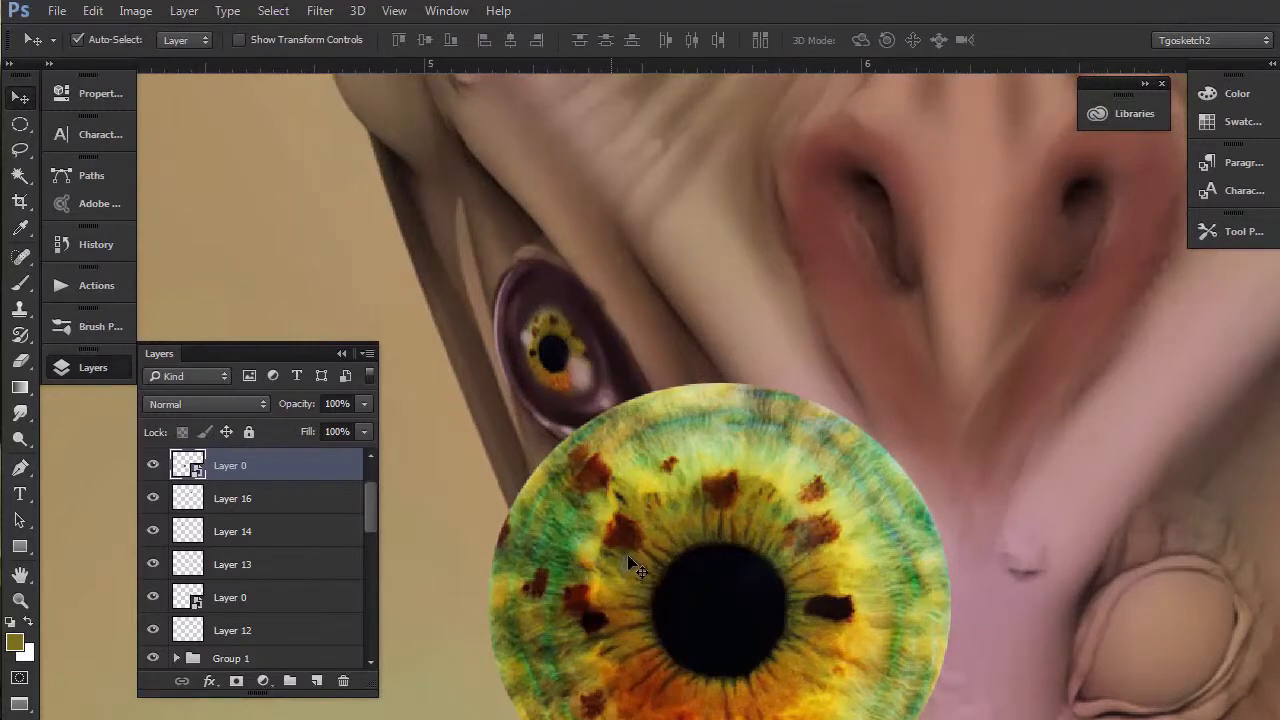
pyautogui.moveTo(497, 504); pyautogui.dragTo(551, 397)
pyautogui.moveTo(782, 501); pyautogui.dragTo(818, 530)
pyautogui.hotkey('ctrl', 't')
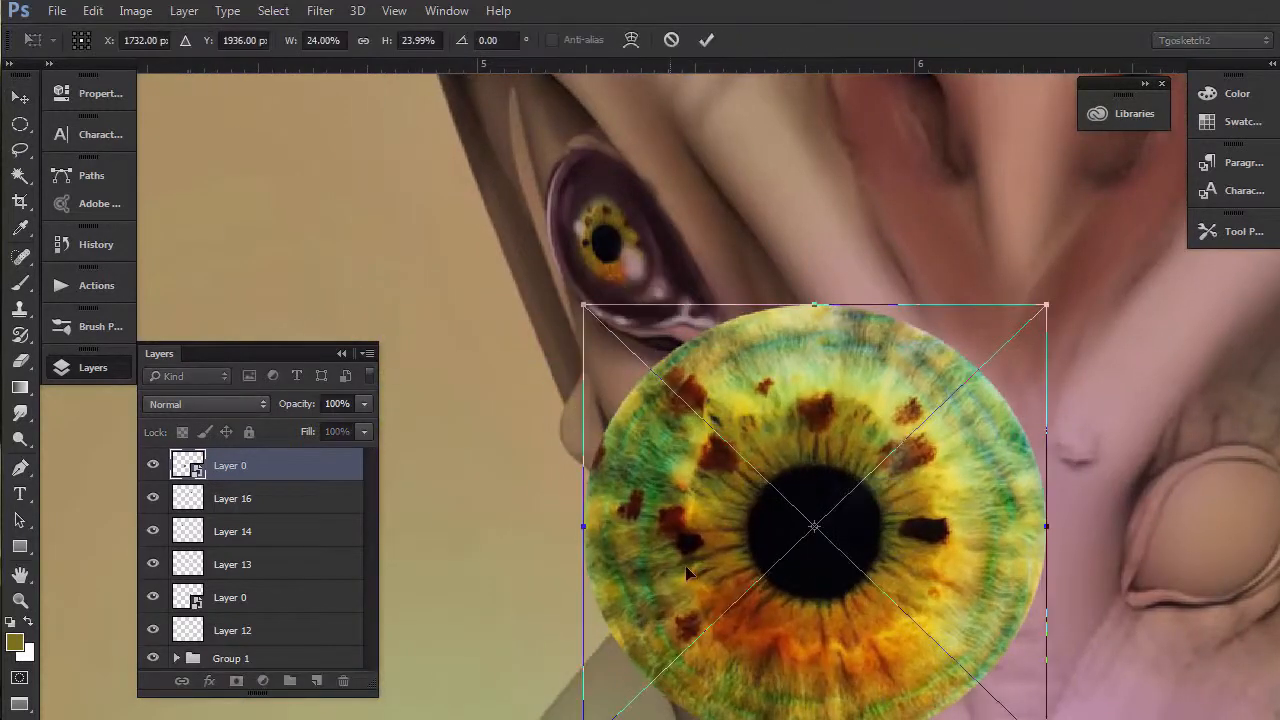
pyautogui.rightClick(688, 573)
pyautogui.click(674, 485)
pyautogui.moveTo(584, 718); pyautogui.dragTo(683, 680)
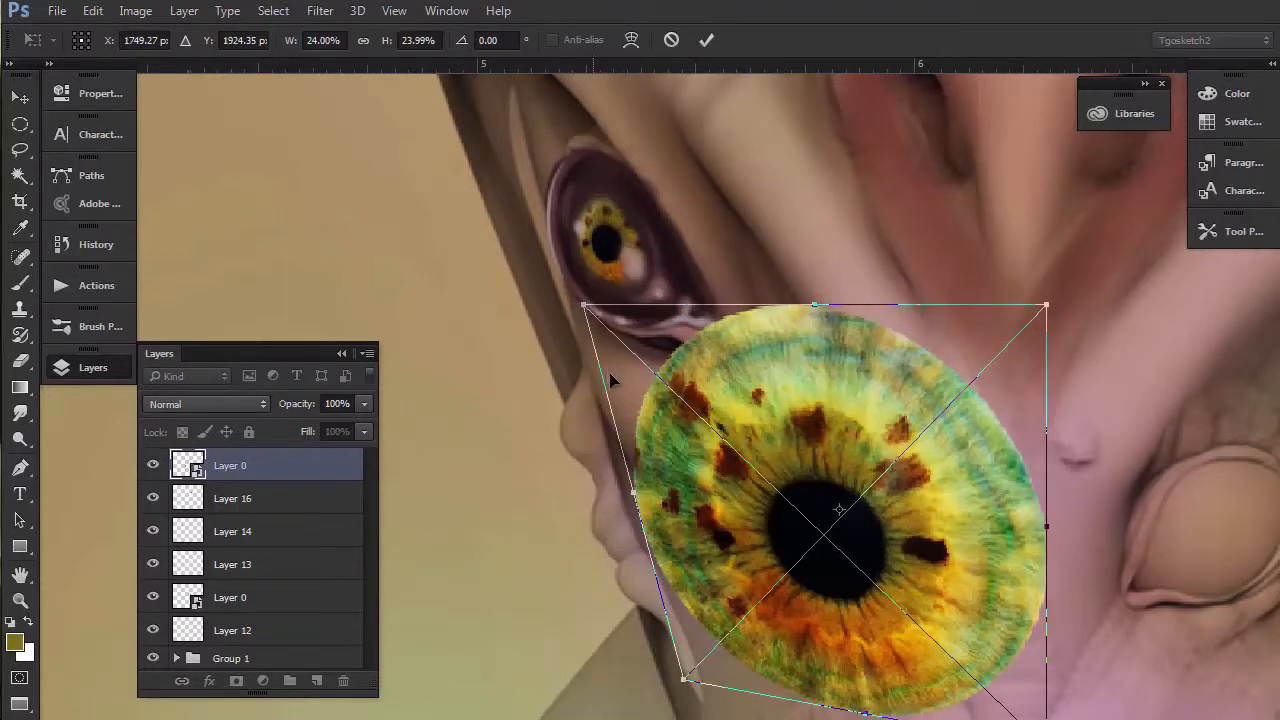
pyautogui.press('Return')
# Step: Scale the distorted iris down and position it over the small left eye below the nose
pyautogui.hotkey('ctrl', 't')
pyautogui.moveTo(585, 307); pyautogui.dragTo(628, 447)
pyautogui.scroll(6, 774, 525)
pyautogui.moveTo(729, 468); pyautogui.dragTo(719, 473)
# Step: Warp the iris so its outline follows the curved, slanted shape of the small left eyeball
pyautogui.rightClick(728, 473)
pyautogui.click(777, 326)
pyautogui.moveTo(772, 425); pyautogui.dragTo(743, 428)
pyautogui.moveTo(863, 368); pyautogui.dragTo(833, 374)
pyautogui.moveTo(807, 551); pyautogui.dragTo(813, 574)
pyautogui.moveTo(700, 383); pyautogui.dragTo(688, 369)
pyautogui.moveTo(787, 365); pyautogui.dragTo(797, 350)
pyautogui.moveTo(826, 414); pyautogui.dragTo(838, 403)
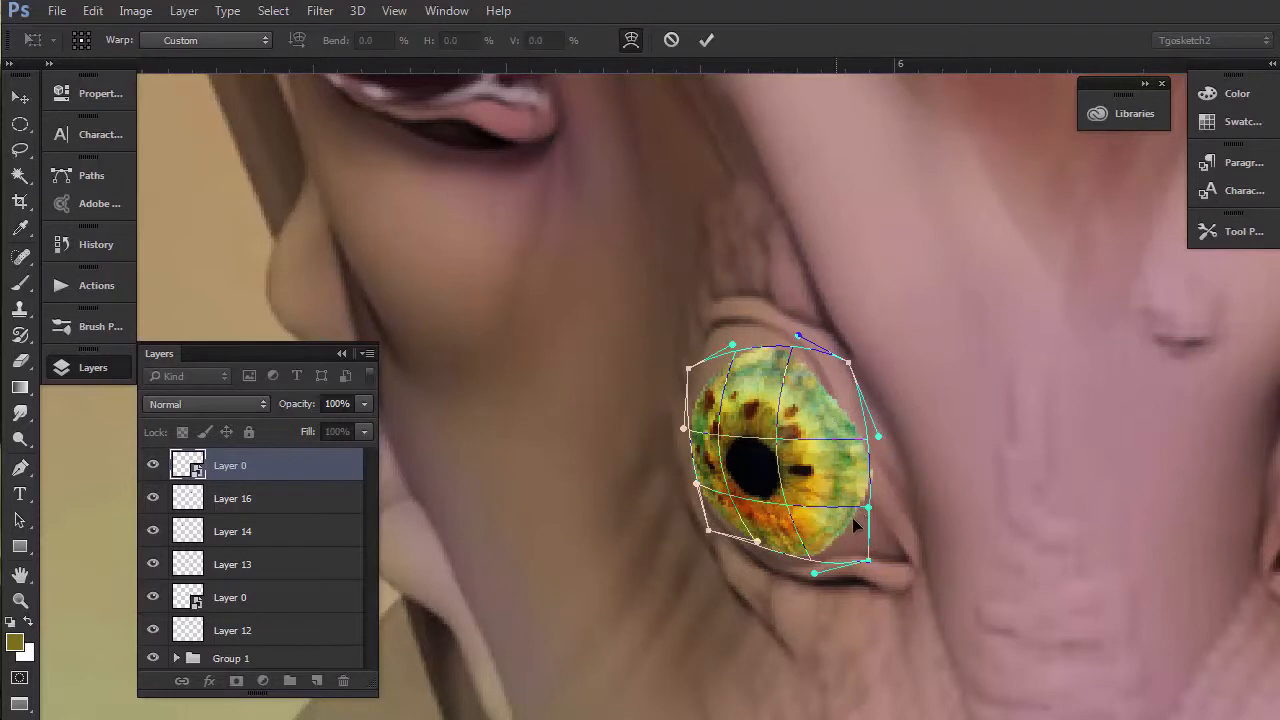
pyautogui.moveTo(866, 560); pyautogui.dragTo(888, 557)
pyautogui.moveTo(757, 541); pyautogui.dragTo(779, 552)
pyautogui.moveTo(732, 345); pyautogui.dragTo(725, 346)
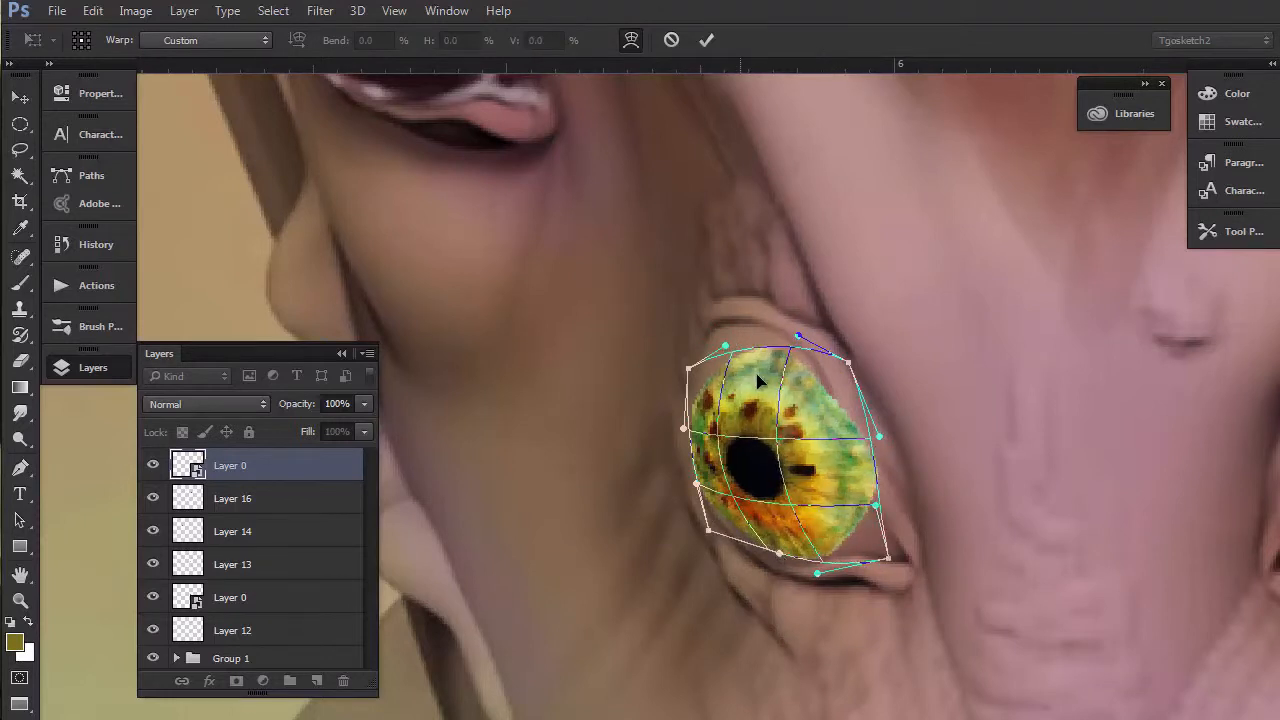
pyautogui.press('Return')
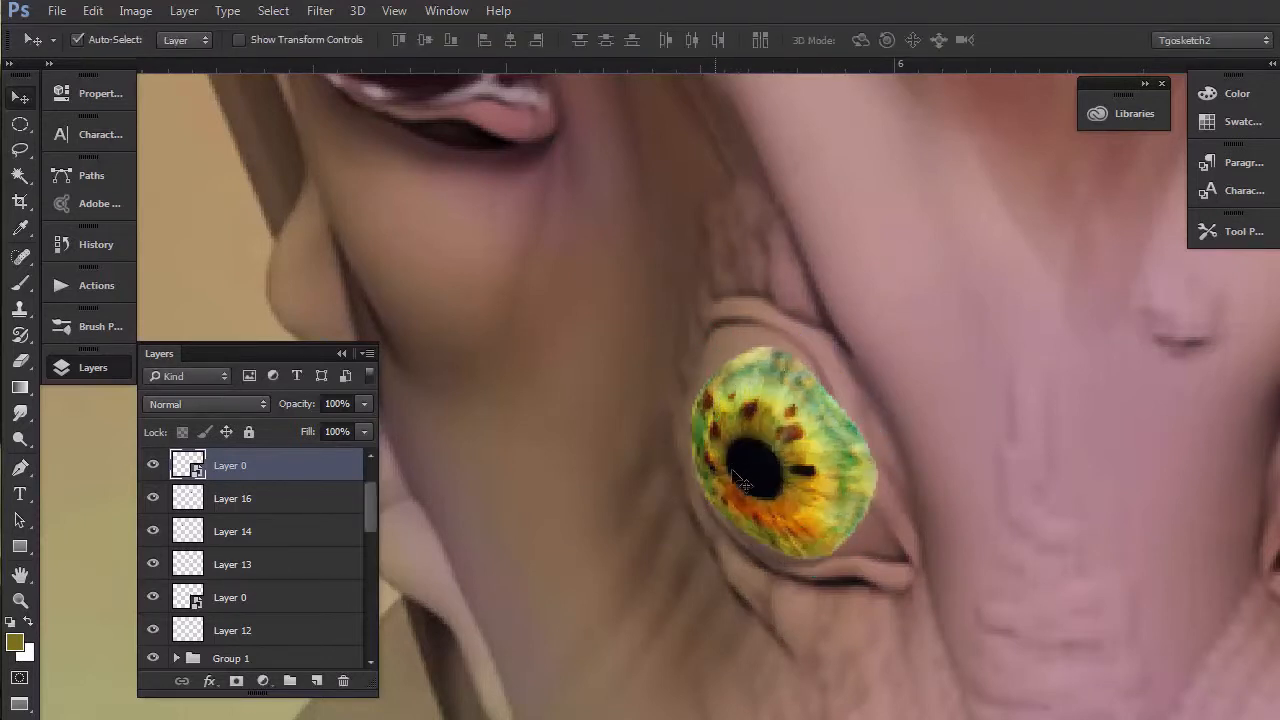
# Step: Scale the warped iris down slightly so it leaves eyeball visible around it
pyautogui.hotkey('ctrl', 't')
pyautogui.moveTo(646, 350); pyautogui.dragTo(668, 366)
pyautogui.press('Return')
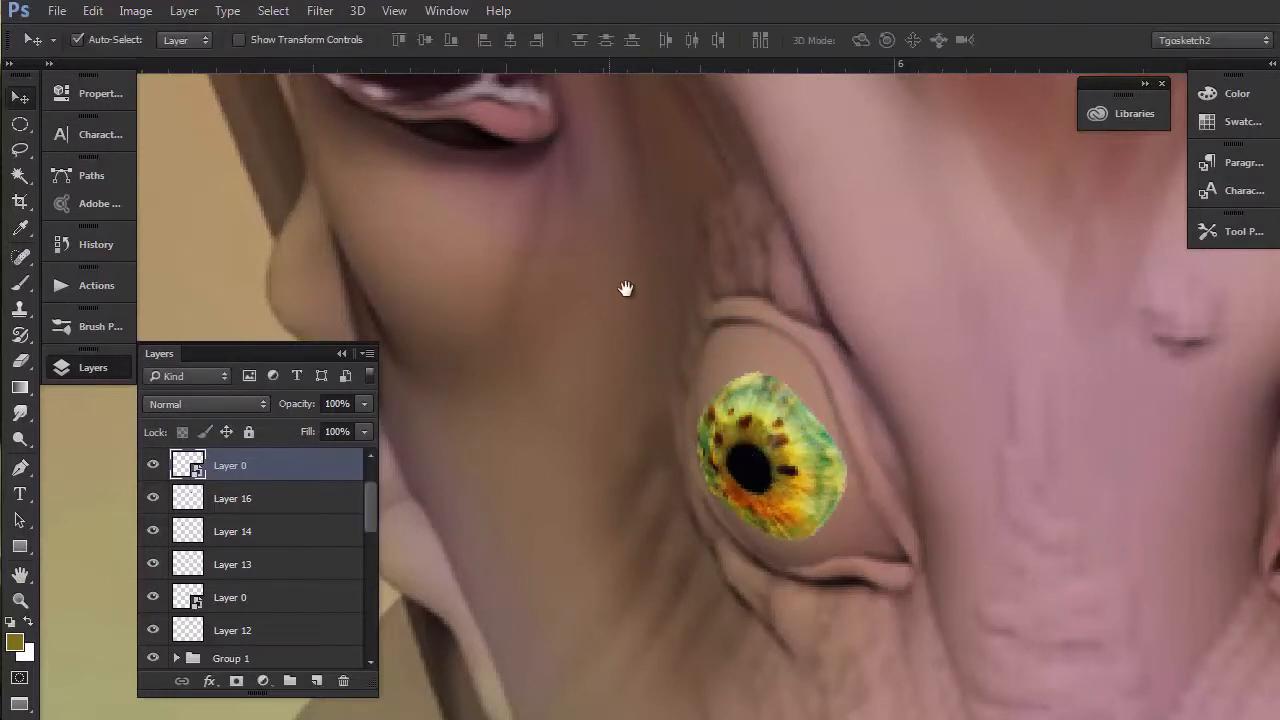
# Step: Add a new layer and paint dark maroon over the small left eyeball above the iris and along its inner lid
pyautogui.moveTo(625, 289); pyautogui.dragTo(680, 450)
pyautogui.press('b')
pyautogui.press('d')
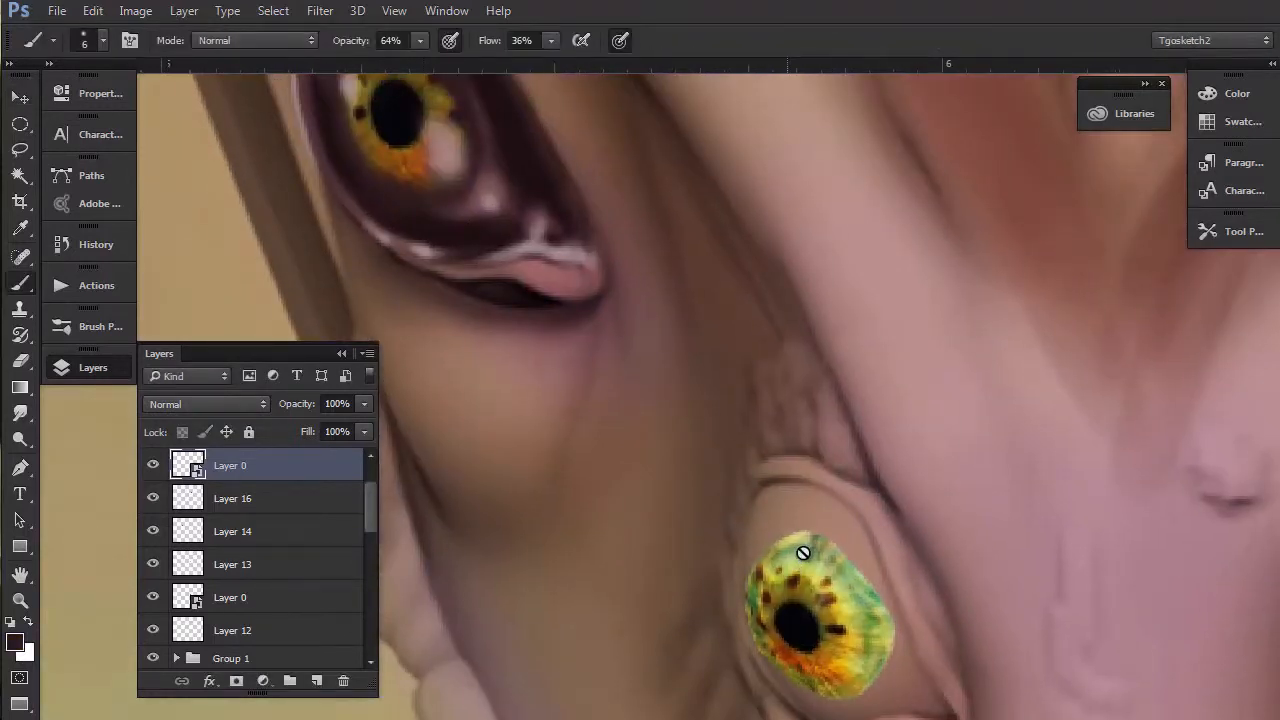
pyautogui.click(317, 681)
pyautogui.press(']')
pyautogui.press(']')
pyautogui.press(']')
pyautogui.moveTo(862, 511)
pyautogui.mouseDown()
pyautogui.moveTo(863, 562)
pyautogui.moveTo(936, 704)
pyautogui.mouseUp()
pyautogui.moveTo(882, 600)
pyautogui.mouseDown()
pyautogui.moveTo(872, 558)
pyautogui.moveTo(836, 514)
pyautogui.moveTo(796, 513)
pyautogui.moveTo(750, 563)
pyautogui.moveTo(758, 546)
pyautogui.moveTo(815, 526)
pyautogui.moveTo(862, 558)
pyautogui.moveTo(785, 505)
pyautogui.moveTo(812, 532)
pyautogui.moveTo(762, 541)
pyautogui.moveTo(766, 516)
pyautogui.moveTo(856, 551)
pyautogui.moveTo(771, 544)
pyautogui.moveTo(850, 575)
pyautogui.moveTo(816, 535)
pyautogui.moveTo(815, 550)
pyautogui.moveTo(765, 555)
pyautogui.moveTo(813, 529)
pyautogui.mouseUp()
pyautogui.press(']')
pyautogui.press(']')
pyautogui.press(']')
pyautogui.press('[')
pyautogui.press(']')
pyautogui.press('[')
pyautogui.press('[')
pyautogui.press('[')
pyautogui.press('[')
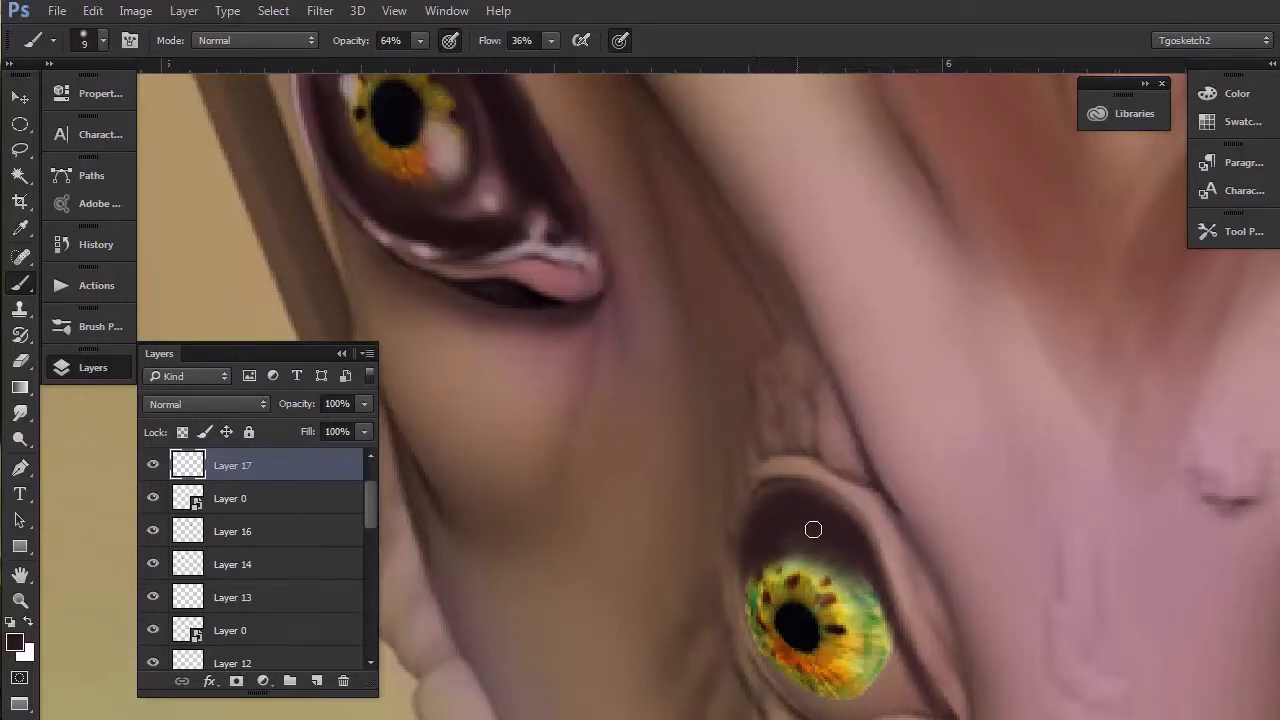
# Step: Darken the rest of the small left eyeball with maroon, softening the sides and bottom of the iris
pyautogui.press(']')
pyautogui.scroll(-1, 783, 517)
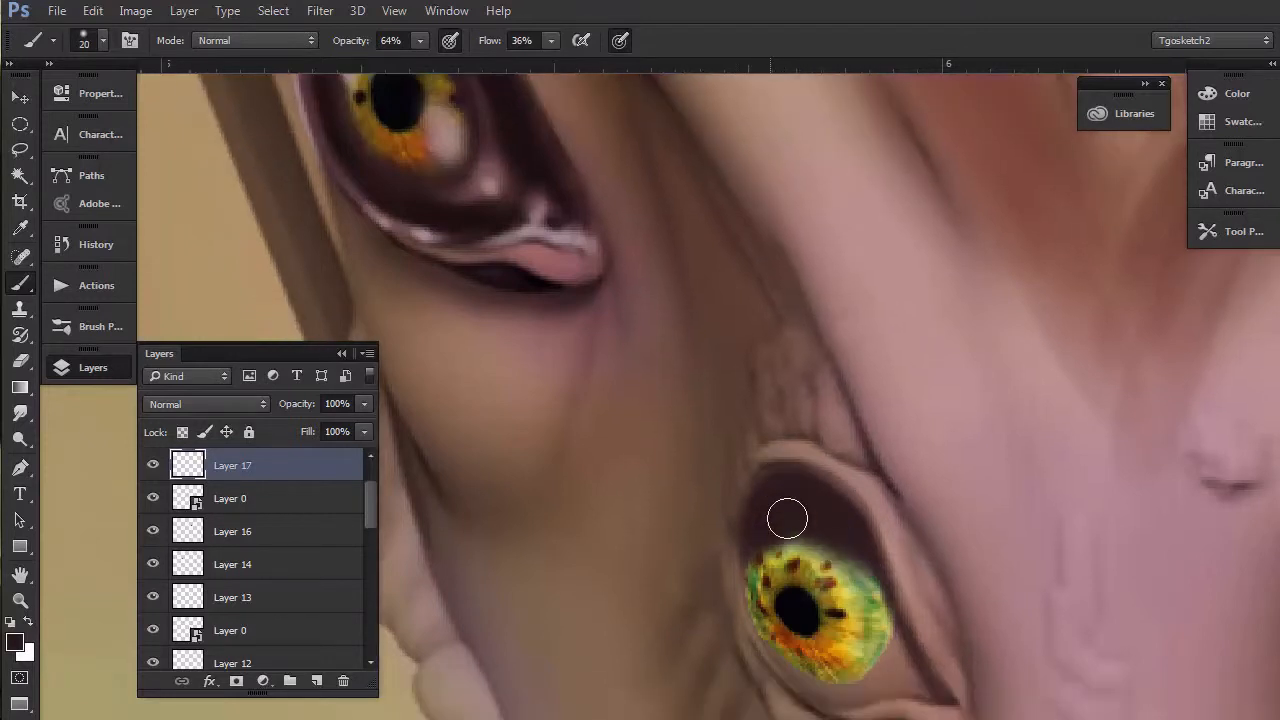
pyautogui.moveTo(880, 663)
pyautogui.mouseDown()
pyautogui.moveTo(858, 696)
pyautogui.moveTo(894, 646)
pyautogui.moveTo(820, 689)
pyautogui.moveTo(877, 612)
pyautogui.moveTo(910, 693)
pyautogui.moveTo(932, 698)
pyautogui.moveTo(887, 684)
pyautogui.moveTo(909, 678)
pyautogui.moveTo(817, 689)
pyautogui.moveTo(888, 647)
pyautogui.moveTo(876, 569)
pyautogui.moveTo(857, 599)
pyautogui.moveTo(883, 639)
pyautogui.moveTo(838, 538)
pyautogui.moveTo(889, 619)
pyautogui.moveTo(889, 670)
pyautogui.moveTo(865, 692)
pyautogui.mouseUp()
pyautogui.press(']')
pyautogui.press('[')
pyautogui.press('[')
pyautogui.press('[')
pyautogui.press('[')
pyautogui.press(']')
pyautogui.press(']')
pyautogui.moveTo(750, 572); pyautogui.dragTo(774, 644)
pyautogui.moveTo(805, 529); pyautogui.dragTo(896, 665)
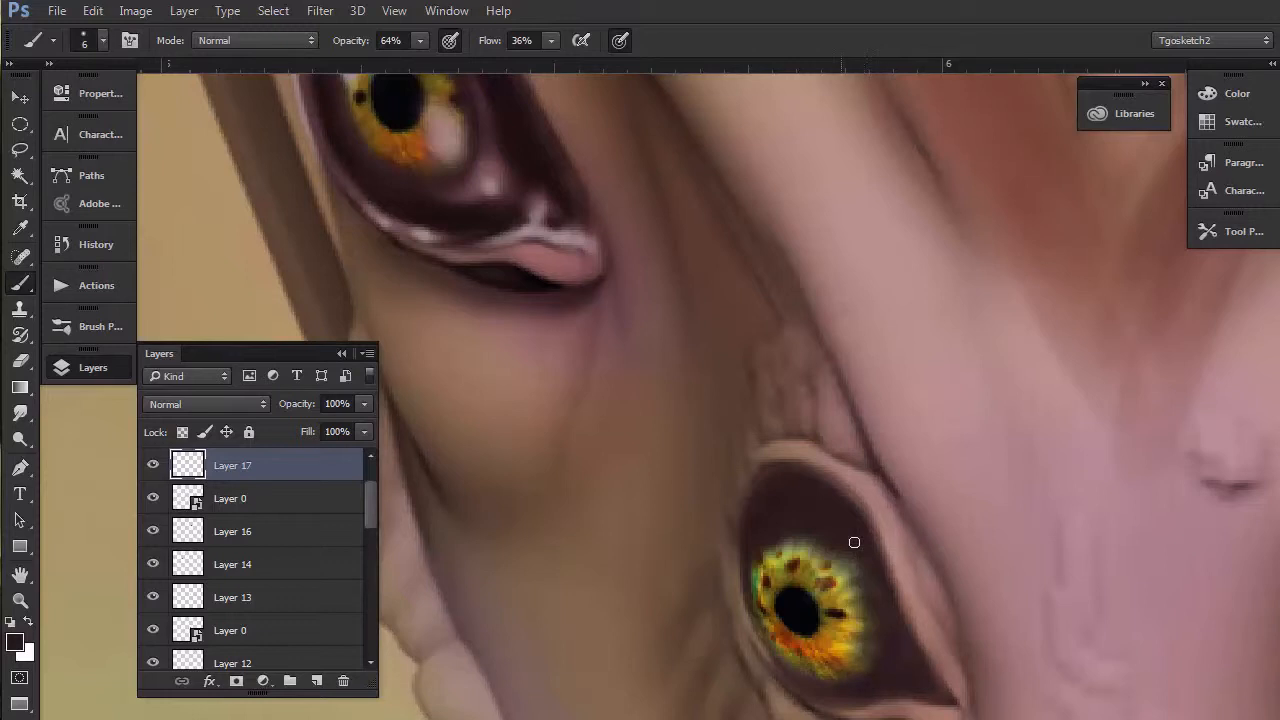
pyautogui.moveTo(775, 510)
pyautogui.mouseDown()
pyautogui.moveTo(743, 560)
pyautogui.moveTo(745, 585)
pyautogui.mouseUp()
pyautogui.press('[')
pyautogui.press('[')
pyautogui.press('[')
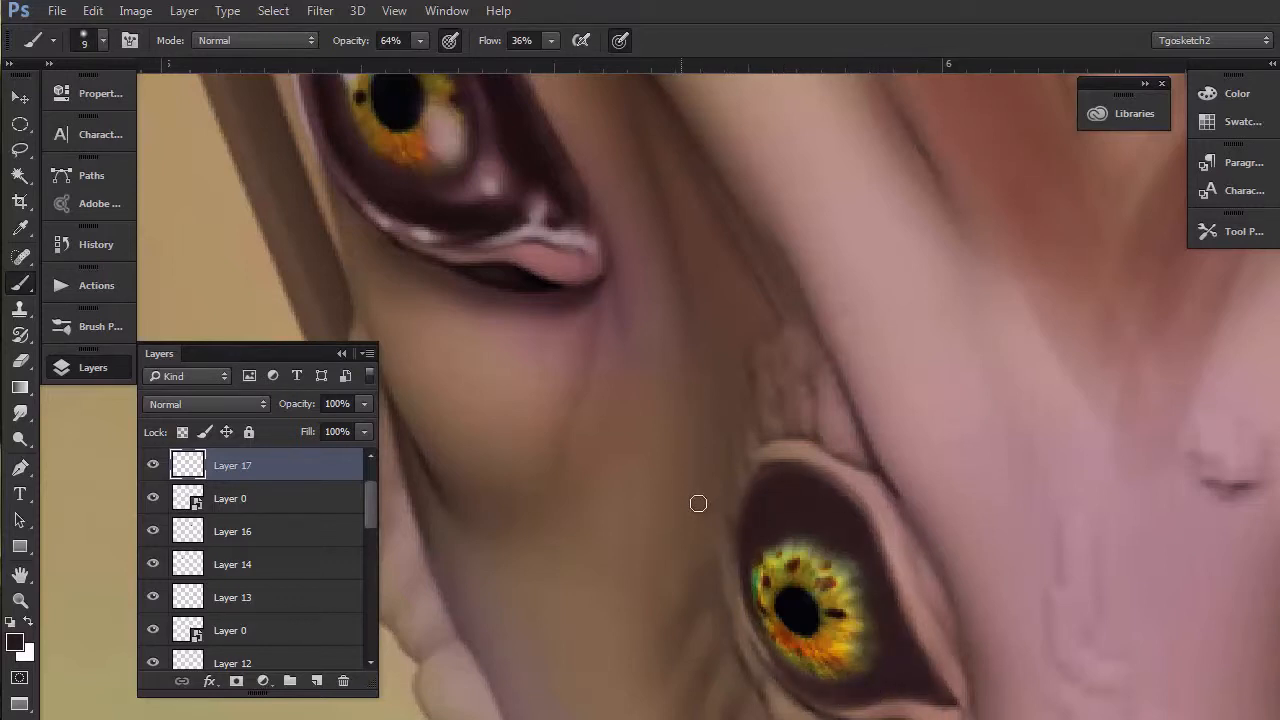
# Step: Sample a muted mauve from the neighbouring eye and softly lighten the small eyeball beside and below its iris
pyautogui.moveTo(679, 486); pyautogui.dragTo(637, 438)
pyautogui.keyDown('alt'); pyautogui.click(421, 134); pyautogui.keyUp('alt')
pyautogui.press(']')
pyautogui.press(']')
pyautogui.moveTo(838, 634); pyautogui.dragTo(860, 614)
pyautogui.press('[')
pyautogui.press('[')
pyautogui.press('[')
pyautogui.press('[')
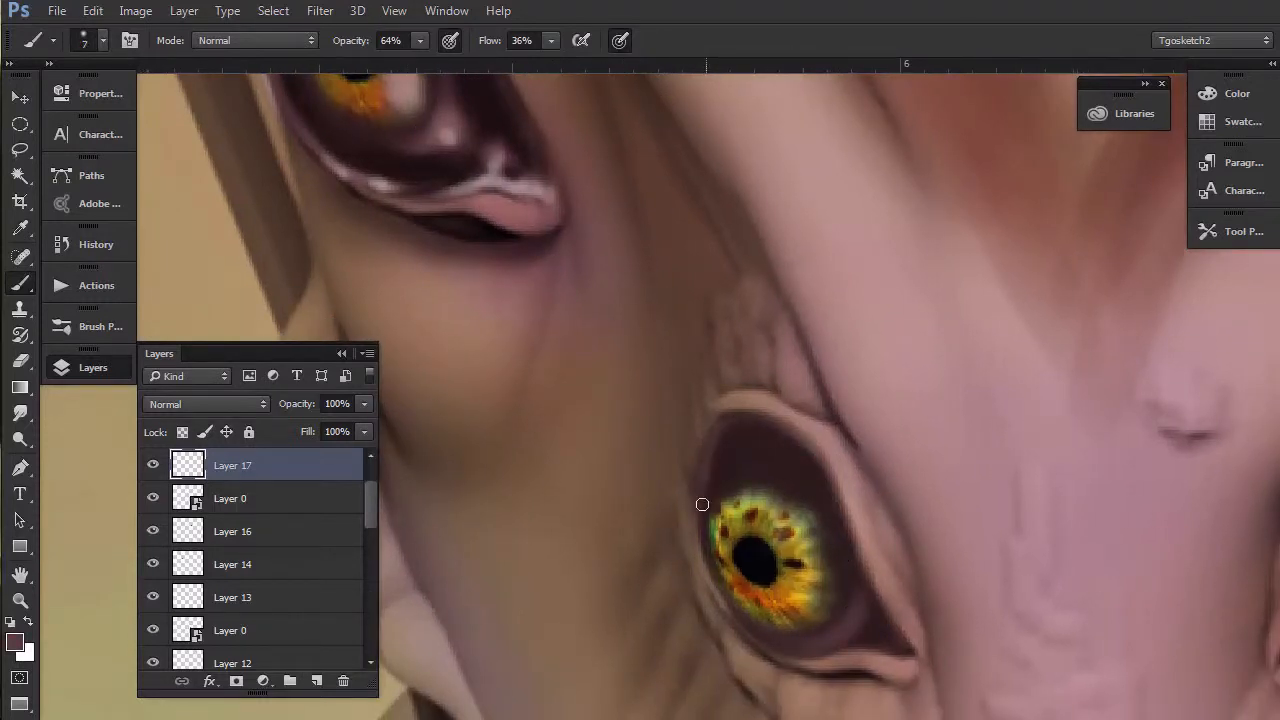
# Step: Sample a brighter mauve, choose a lighter pink and paint soft highlights near the small eye's inner corner
pyautogui.keyDown('alt'); pyautogui.click(449, 122); pyautogui.keyUp('alt')
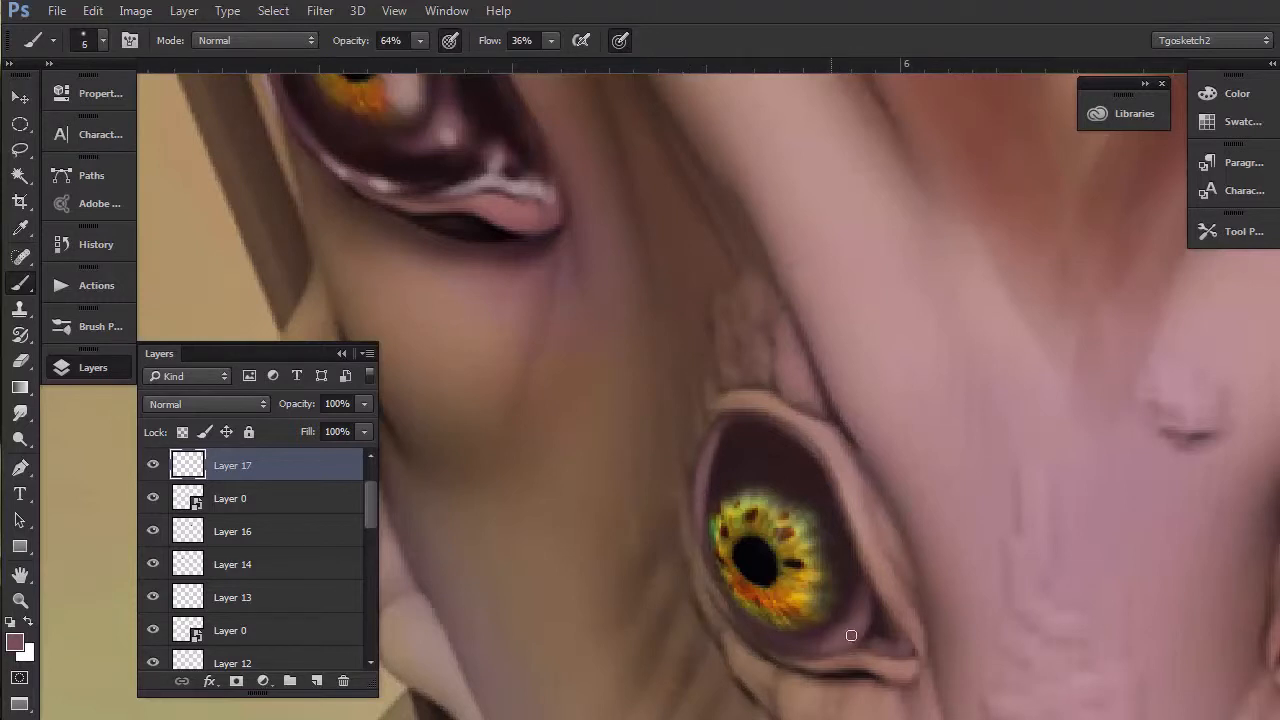
pyautogui.click(15, 641)
pyautogui.moveTo(489, 132); pyautogui.dragTo(418, 256)
pyautogui.moveTo(356, 184); pyautogui.dragTo(379, 187)
pyautogui.click(760, 289)
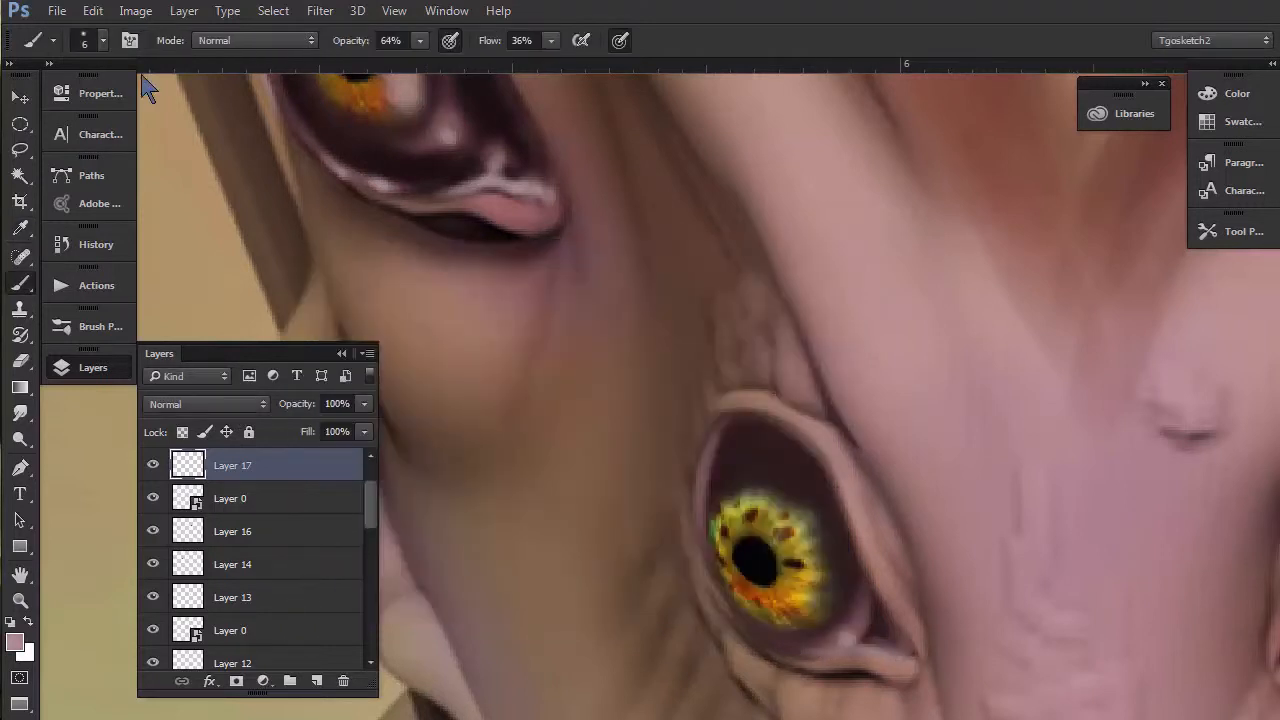
# Step: Switch to another brush tip and paint a thin pale rim along the lower and outer edges of the small left eye
pyautogui.click(88, 40)
pyautogui.click(203, 179)
pyautogui.click(840, 640)
pyautogui.press(']')
pyautogui.press(']')
pyautogui.press(']')
pyautogui.moveTo(856, 651)
pyautogui.mouseDown()
pyautogui.moveTo(821, 653)
pyautogui.moveTo(763, 614)
pyautogui.moveTo(757, 638)
pyautogui.moveTo(717, 605)
pyautogui.mouseUp()
pyautogui.press('[')
pyautogui.press(']')
pyautogui.press(']')
pyautogui.moveTo(770, 644); pyautogui.dragTo(705, 571)
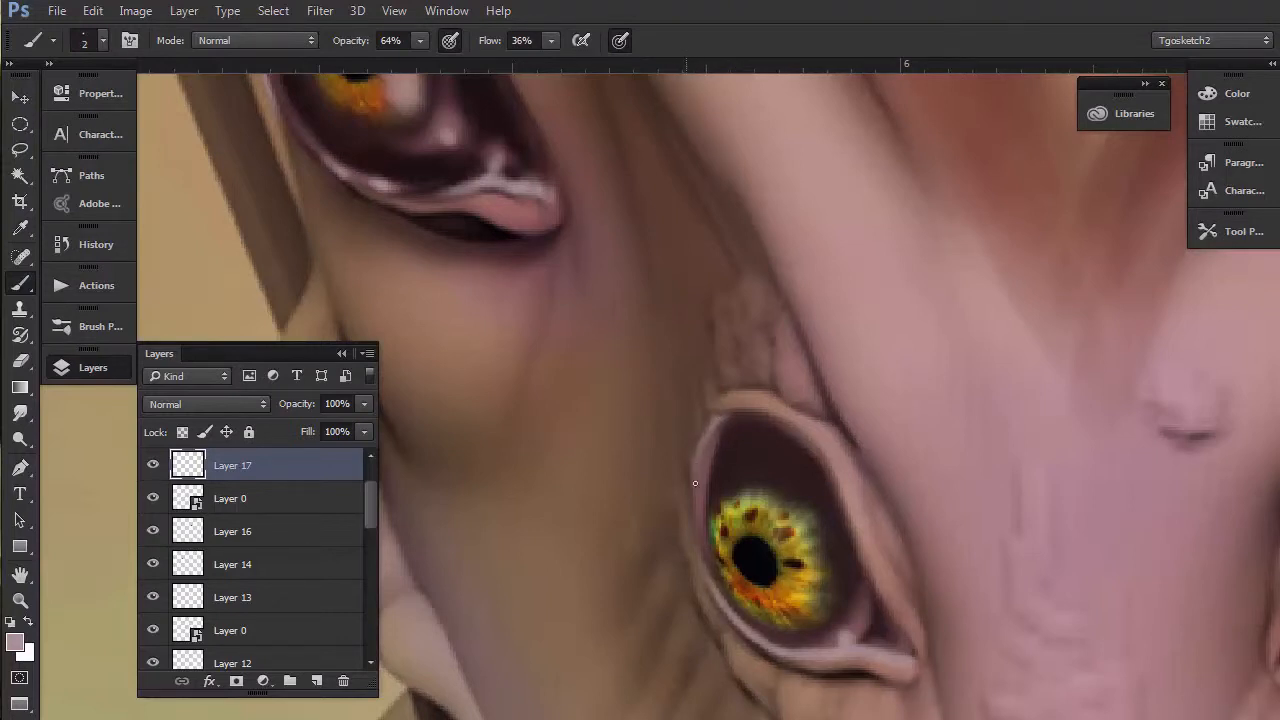
# Step: Paint pale edging around the small left eye's inner corner and along its inner eyelid
pyautogui.moveTo(901, 629)
pyautogui.mouseDown()
pyautogui.moveTo(854, 531)
pyautogui.moveTo(910, 656)
pyautogui.mouseUp()
pyautogui.press(']')
pyautogui.press(']')
pyautogui.press(']')
pyautogui.moveTo(862, 575)
pyautogui.mouseDown()
pyautogui.moveTo(829, 471)
pyautogui.moveTo(900, 674)
pyautogui.mouseUp()
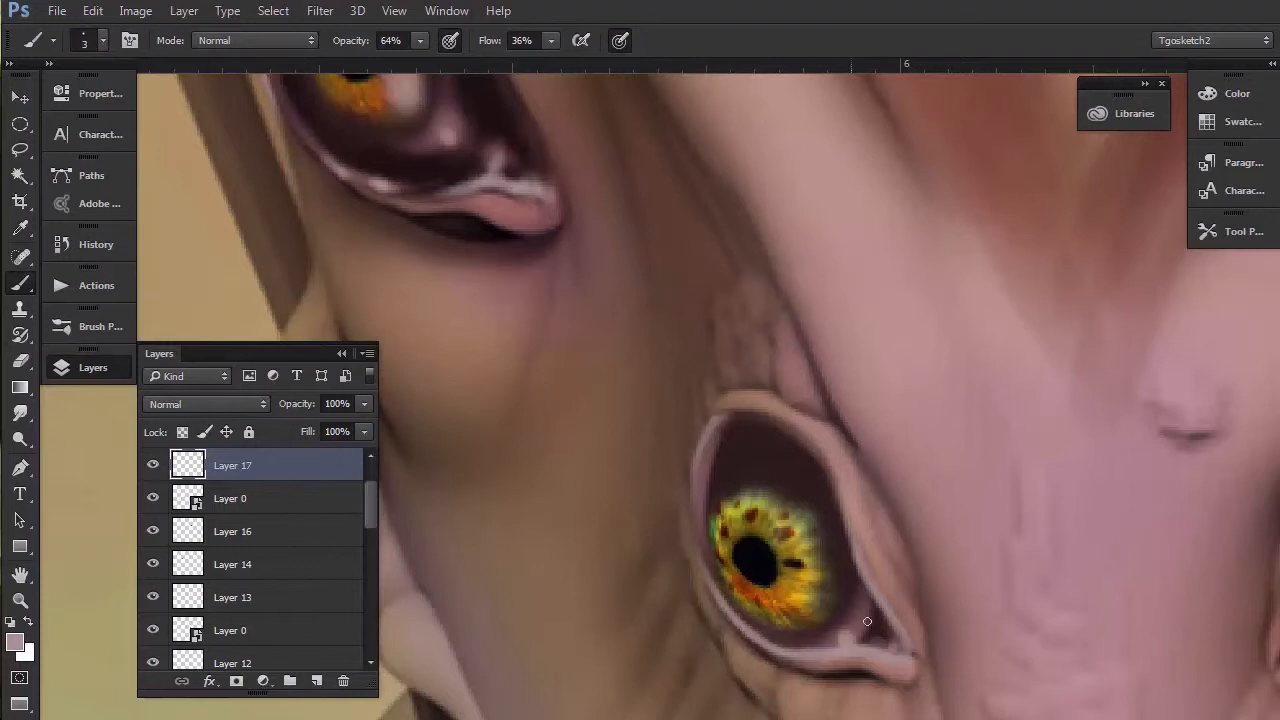
# Step: Set the foreground colour to #dcd5d4 and dab bright highlights on the pupil, lower iris and inner corner of the small eye
pyautogui.click(14, 642)
pyautogui.click(326, 334)
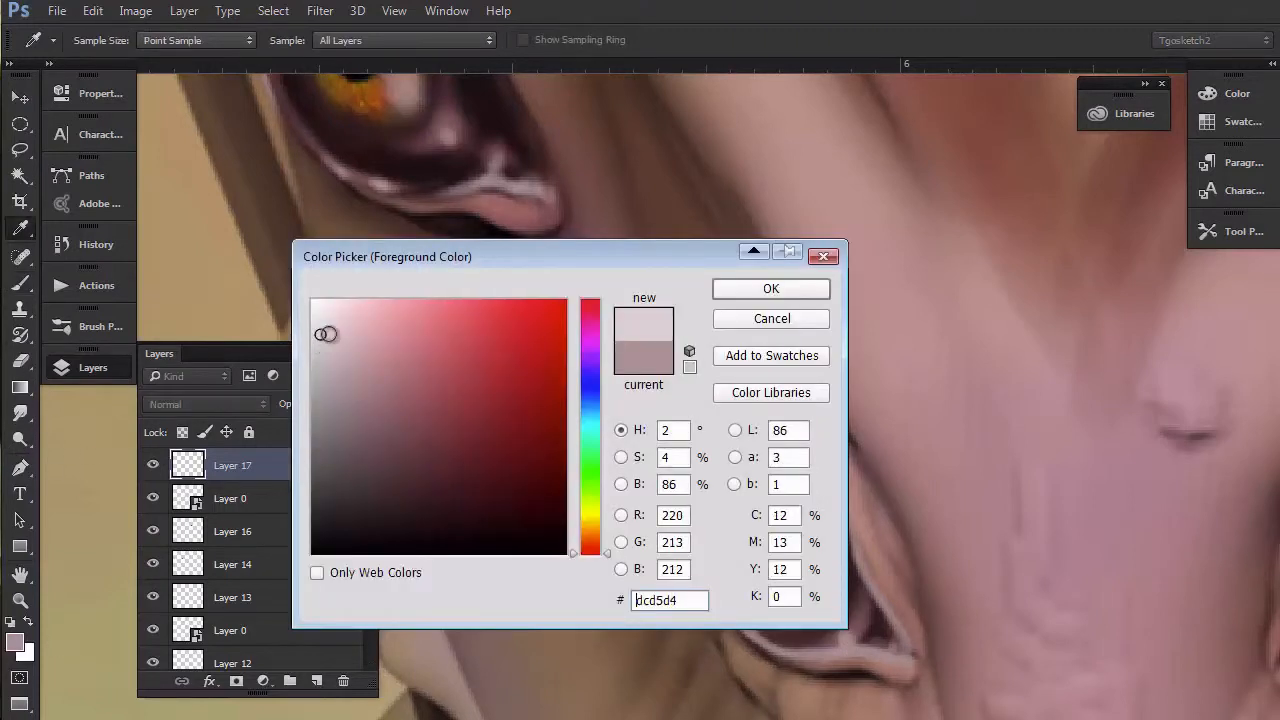
pyautogui.click(795, 288)
pyautogui.click(807, 612)
pyautogui.click(757, 587)
pyautogui.click(760, 588)
pyautogui.moveTo(838, 632); pyautogui.dragTo(906, 649)
# Step: Enlarge the brush and paint a pale reflection on the upper outer part of the small left eyeball
pyautogui.press(']')
pyautogui.press(']')
pyautogui.press(']')
pyautogui.press(']')
pyautogui.moveTo(731, 420)
pyautogui.mouseDown()
pyautogui.moveTo(714, 482)
pyautogui.moveTo(724, 452)
pyautogui.mouseUp()
pyautogui.press('[')
pyautogui.press('[')
pyautogui.press('[')
pyautogui.press('[')
pyautogui.press('[')
pyautogui.press('[')
pyautogui.press('[')
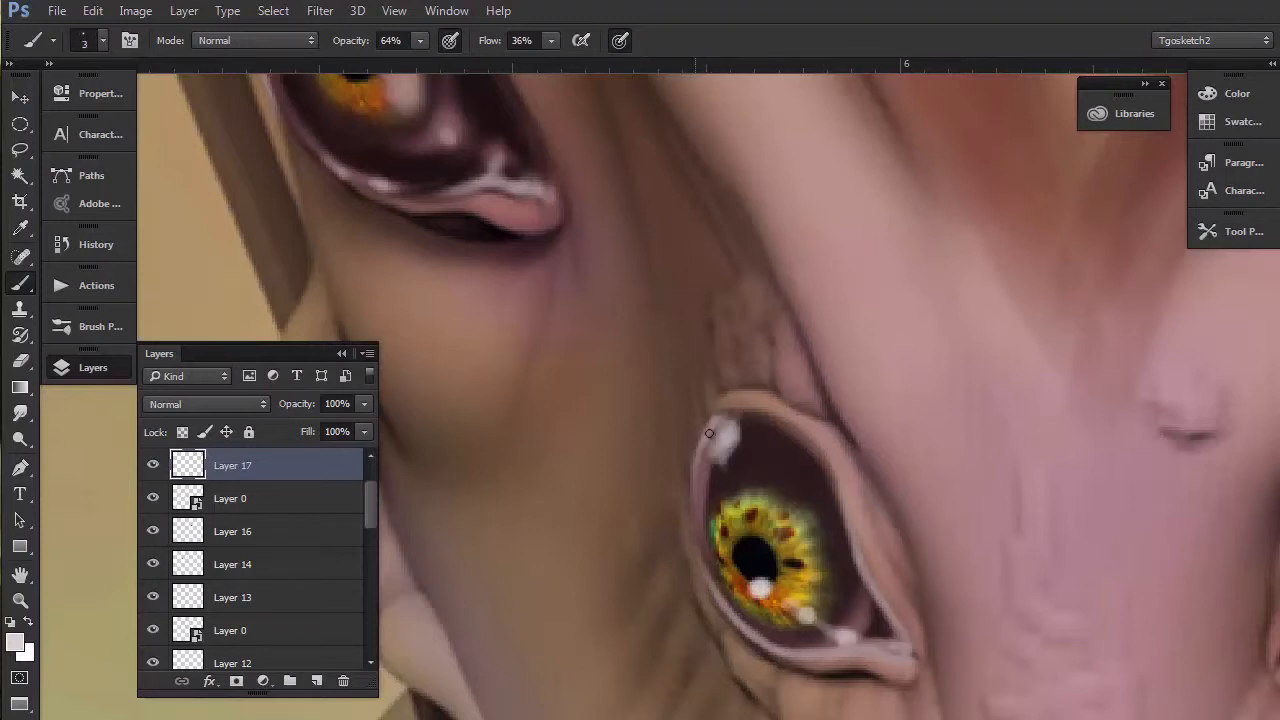
# Step: Combine Layer 17 and the Layer 0 eye layer beneath it into a single layer
pyautogui.press(']')
pyautogui.press(']')
pyautogui.press(']')
pyautogui.scroll(-5, 829, 447)
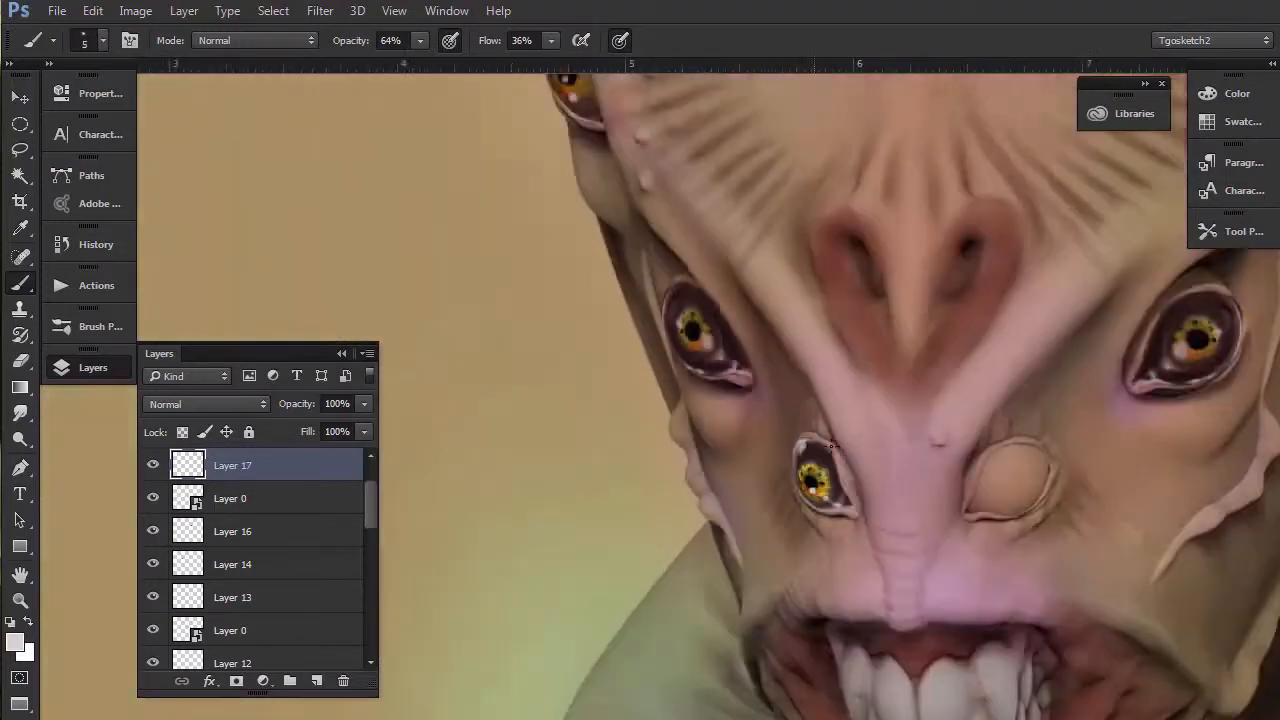
pyautogui.scroll(5, 835, 520)
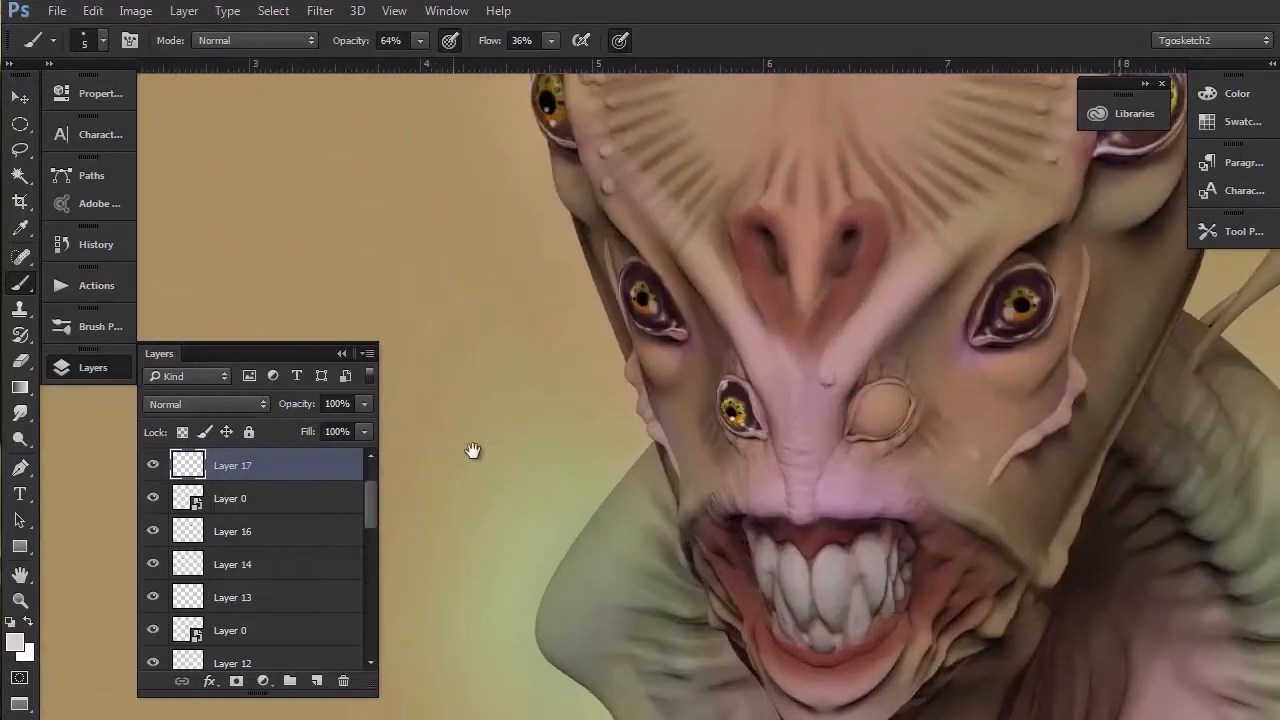
pyautogui.click(153, 498)
pyautogui.click(152, 467)
pyautogui.click(152, 468)
pyautogui.click(154, 498)
pyautogui.click(154, 499)
pyautogui.keyDown('shift'); pyautogui.click(240, 500); pyautogui.keyUp('shift')
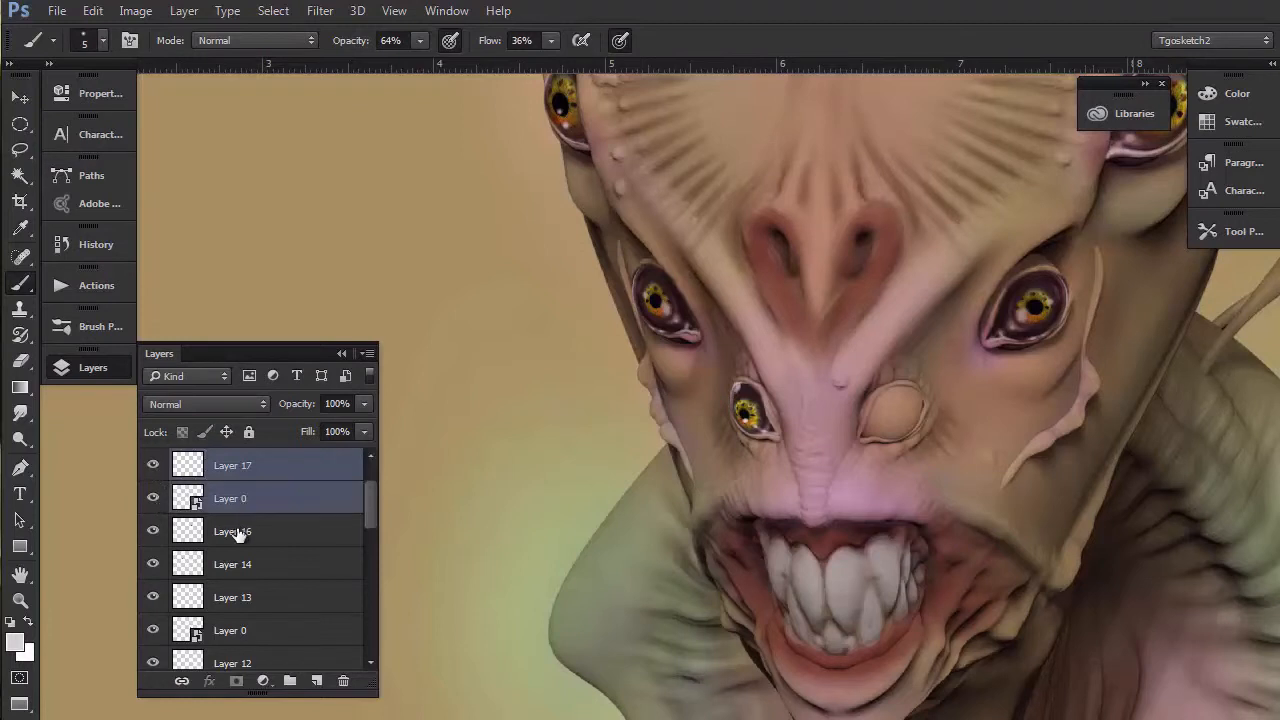
pyautogui.hotkey('ctrl', 'e')
# Step: Duplicate the finished small eye onto the empty socket across the nose ridge and flip the copy horizontally
pyautogui.press('v')
pyautogui.moveTo(750, 408); pyautogui.dragTo(878, 420)
pyautogui.hotkey('ctrl', 't')
pyautogui.rightClick(872, 423)
pyautogui.click(935, 701)
# Step: Transform and warp the mirrored eye copy so it fits the opposite small eye socket
pyautogui.scroll(5, 880, 467)
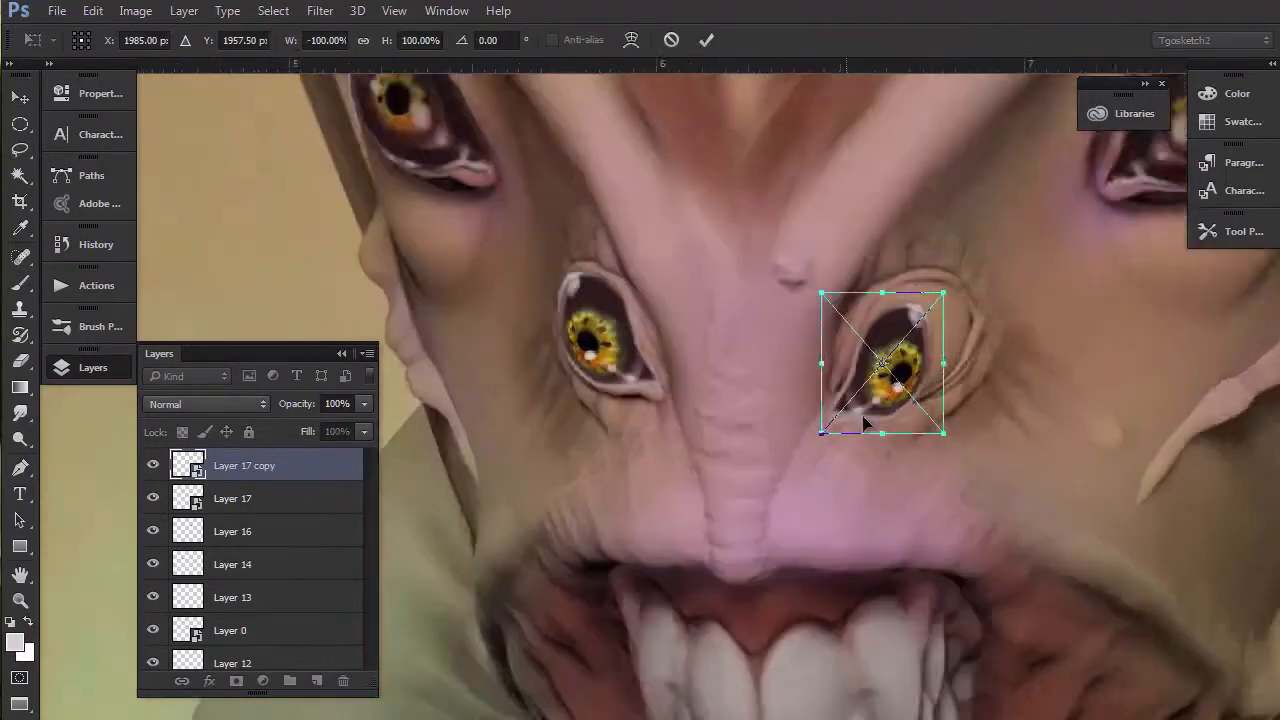
pyautogui.moveTo(806, 554); pyautogui.dragTo(671, 654)
pyautogui.moveTo(752, 458); pyautogui.dragTo(714, 406)
pyautogui.rightClick(786, 410)
pyautogui.click(821, 582)
pyautogui.moveTo(790, 395)
pyautogui.mouseDown()
pyautogui.moveTo(826, 400)
pyautogui.moveTo(744, 392)
pyautogui.moveTo(802, 410)
pyautogui.mouseUp()
pyautogui.moveTo(732, 434); pyautogui.dragTo(747, 475)
pyautogui.press('Return')
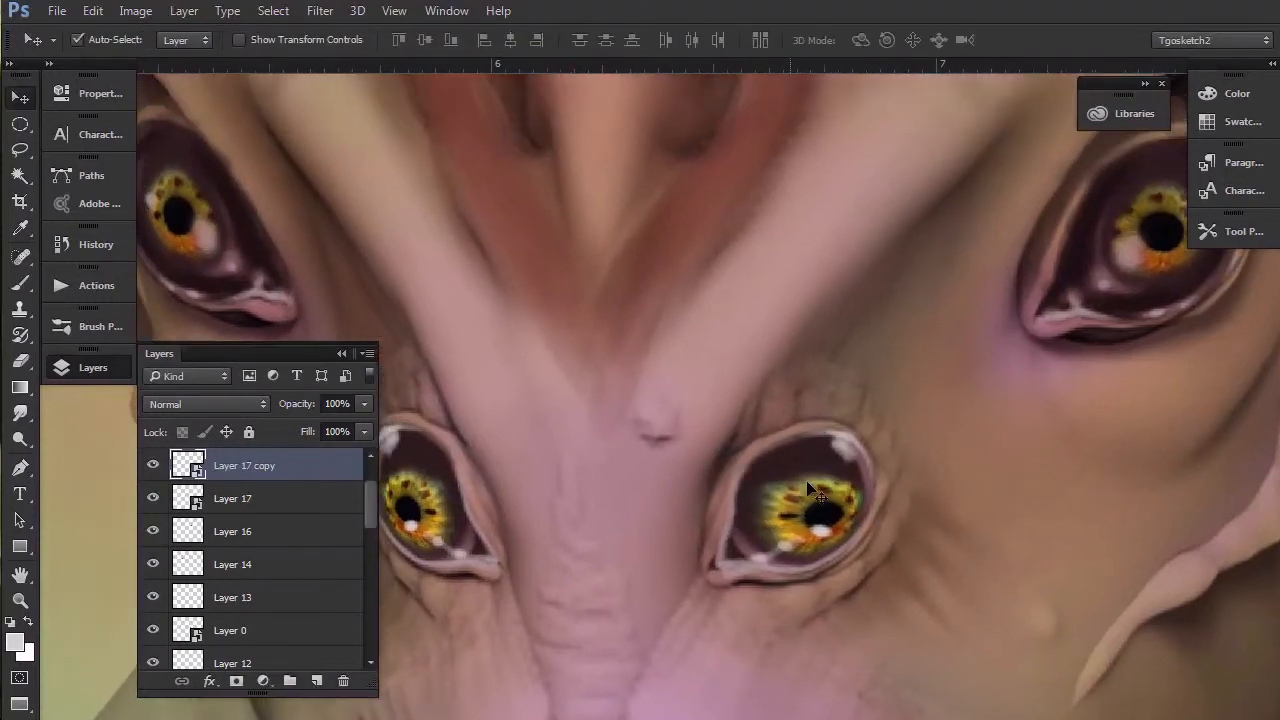
# Step: Warp the mirrored eye again, nudging its iris outward and pulling in the upper outer edge to match the lids
pyautogui.hotkey('ctrl', 't')
pyautogui.rightClick(808, 490)
pyautogui.click(850, 349)
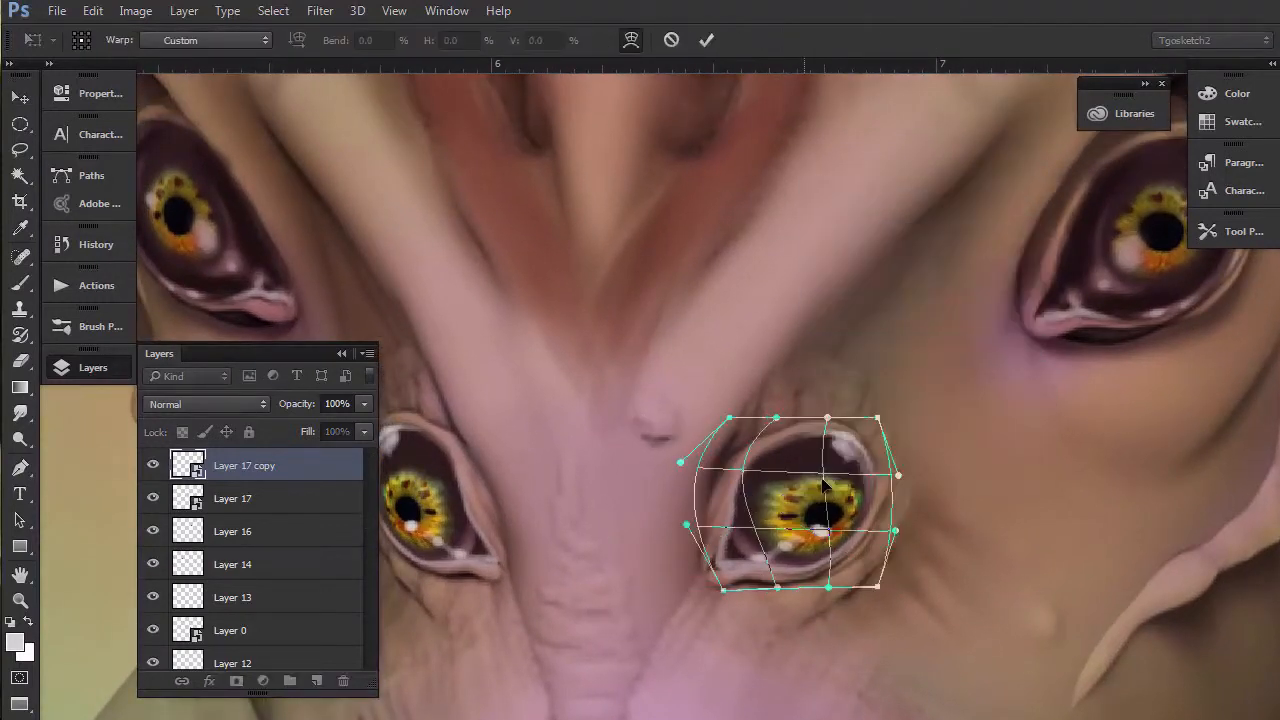
pyautogui.moveTo(757, 476); pyautogui.dragTo(755, 465)
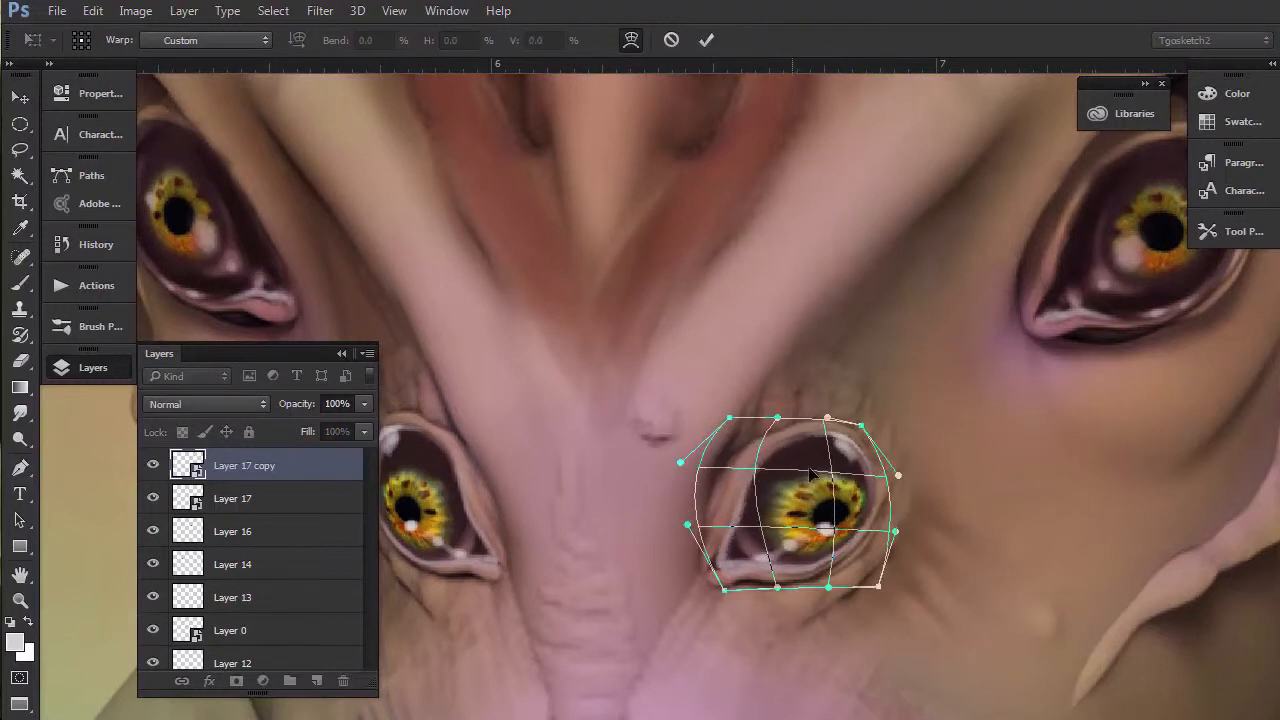
pyautogui.moveTo(860, 425); pyautogui.dragTo(847, 429)
pyautogui.moveTo(723, 571); pyautogui.dragTo(726, 571)
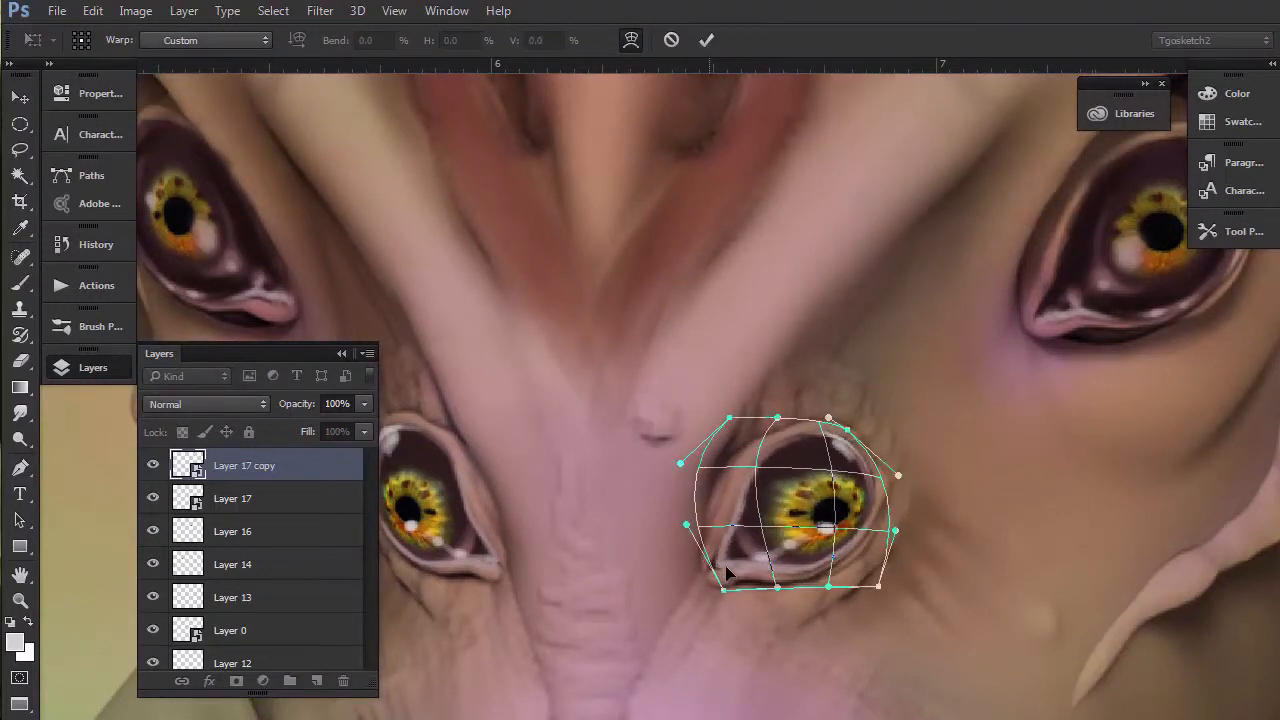
pyautogui.press('Return')
# Step: On a new layer above the eye copy, paint both small eyes' pupils solid black and soften them with the Blur tool
pyautogui.scroll(-5, 727, 572)
pyautogui.scroll(4, 706, 600)
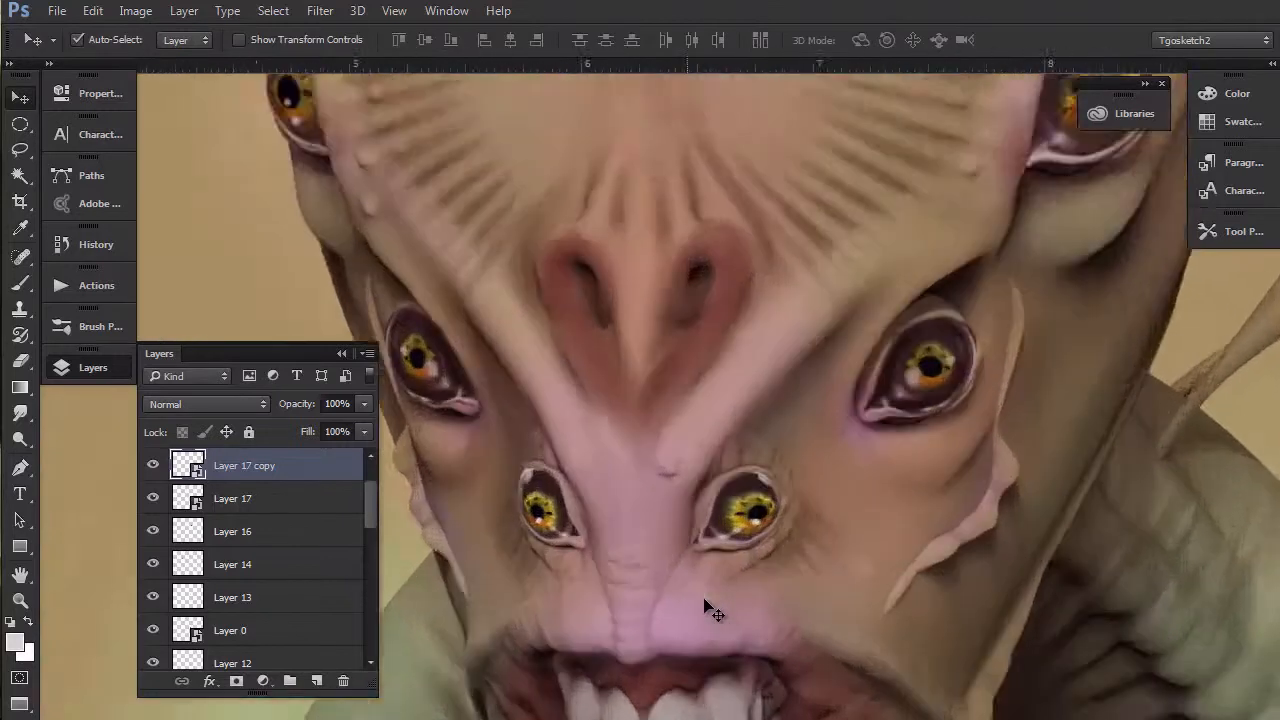
pyautogui.moveTo(703, 435); pyautogui.dragTo(697, 423)
pyautogui.scroll(2, 719, 450)
pyautogui.scroll(2, 745, 502)
pyautogui.press('b')
pyautogui.press('d')
pyautogui.click(316, 681)
pyautogui.moveTo(768, 510)
pyautogui.mouseDown()
pyautogui.moveTo(797, 486)
pyautogui.moveTo(766, 508)
pyautogui.mouseUp()
pyautogui.press(']')
pyautogui.moveTo(400, 512); pyautogui.dragTo(636, 429)
pyautogui.moveTo(542, 382); pyautogui.dragTo(448, 470)
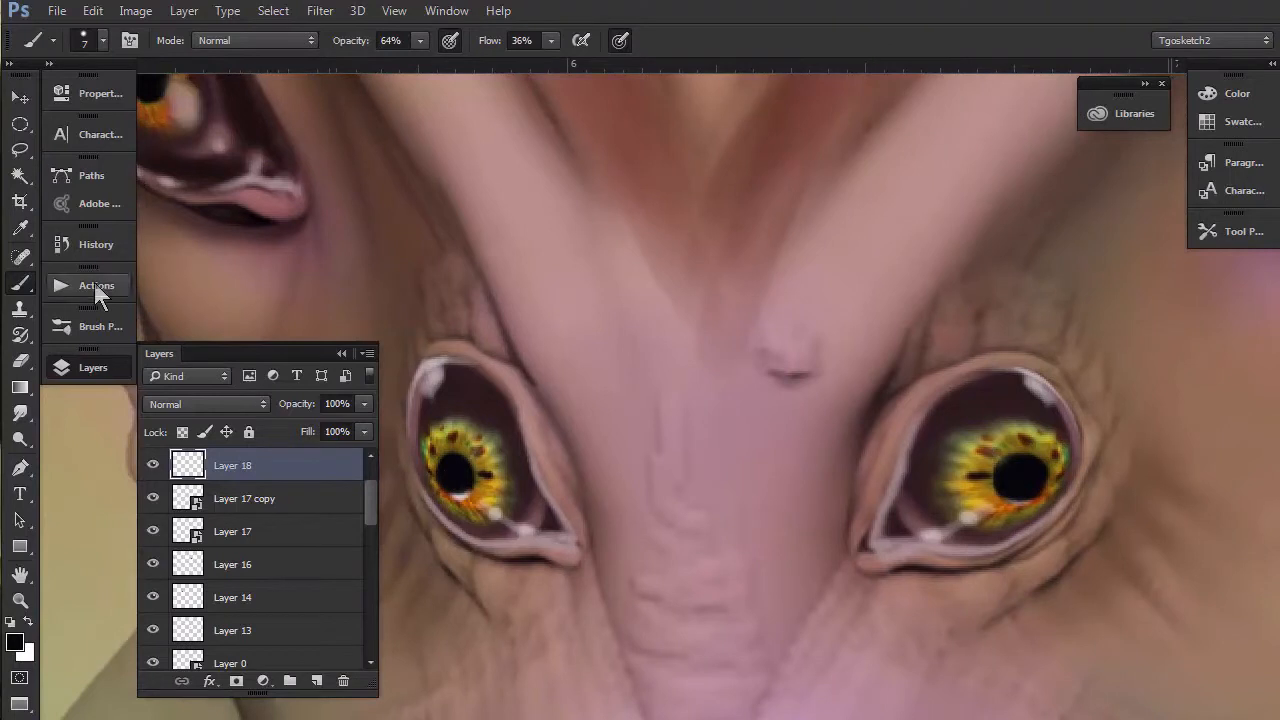
pyautogui.moveTo(22, 428); pyautogui.dragTo(70, 411)
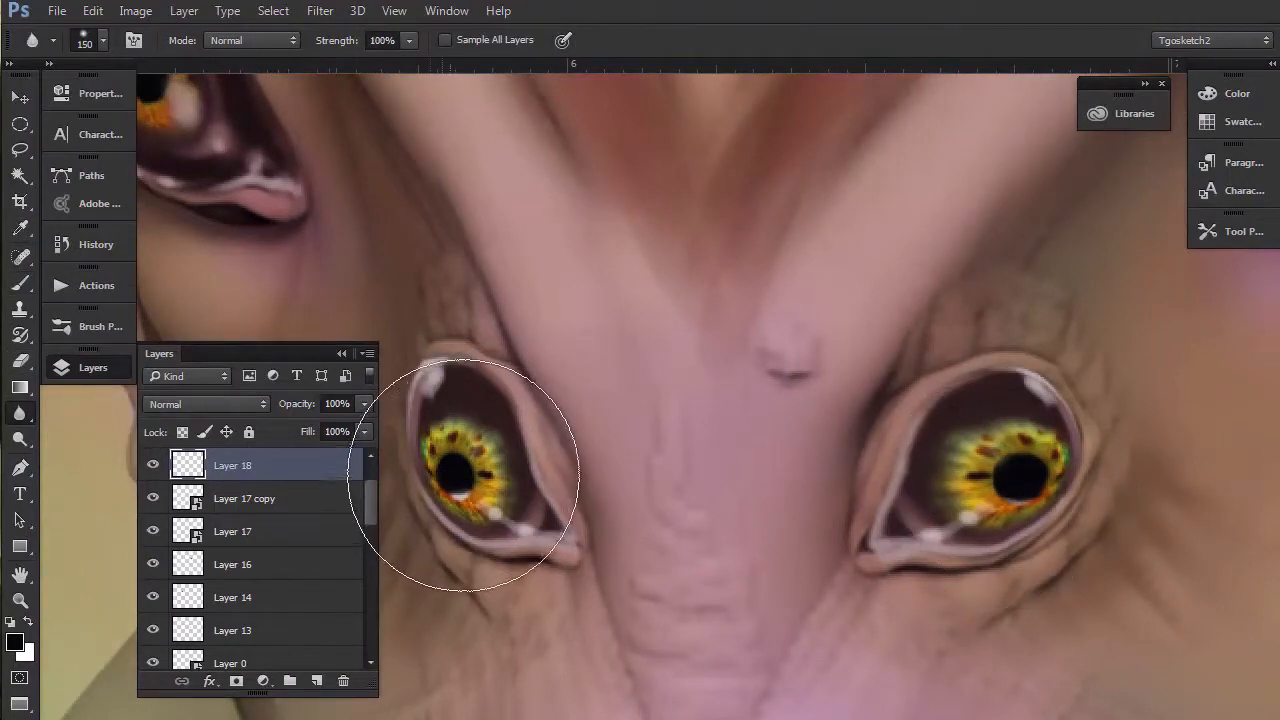
# Step: Paint small white highlights with a 3 px brush at the lower edge of both small eyes' pupils
pyautogui.click(20, 283)
pyautogui.press('x')
pyautogui.press('[')
pyautogui.press('[')
pyautogui.press('[')
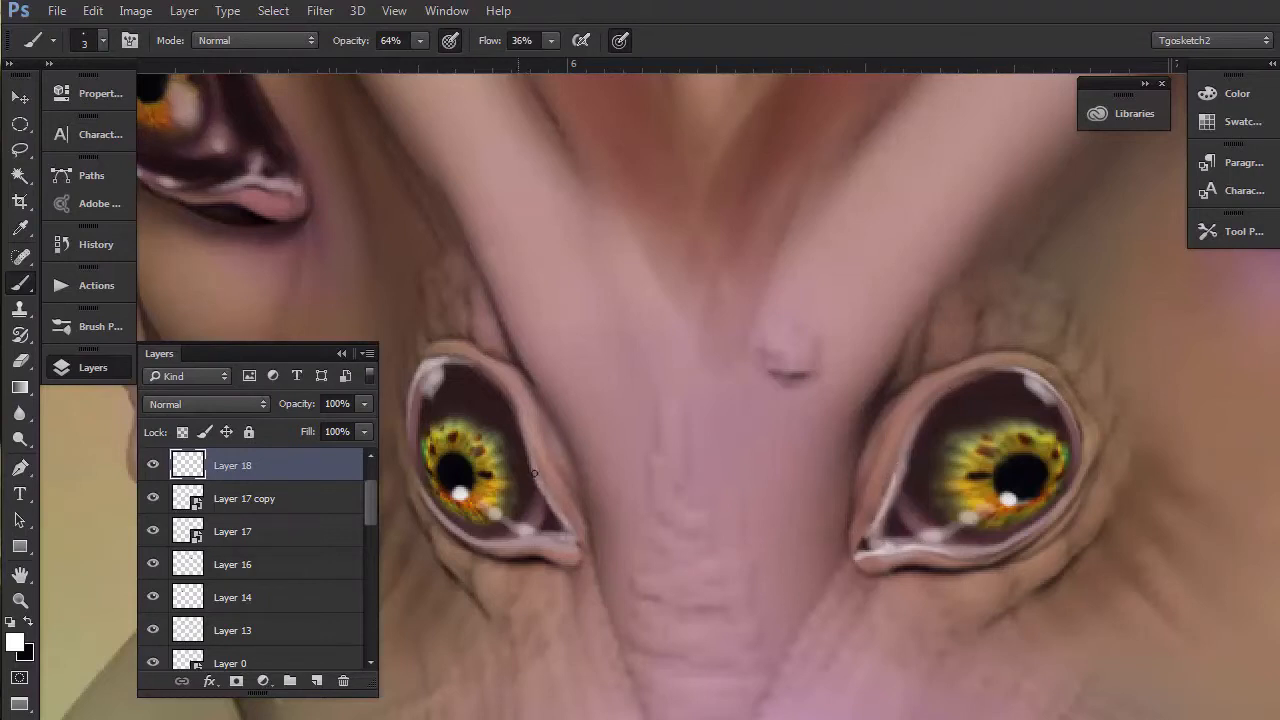
pyautogui.scroll(-6, 526, 424)
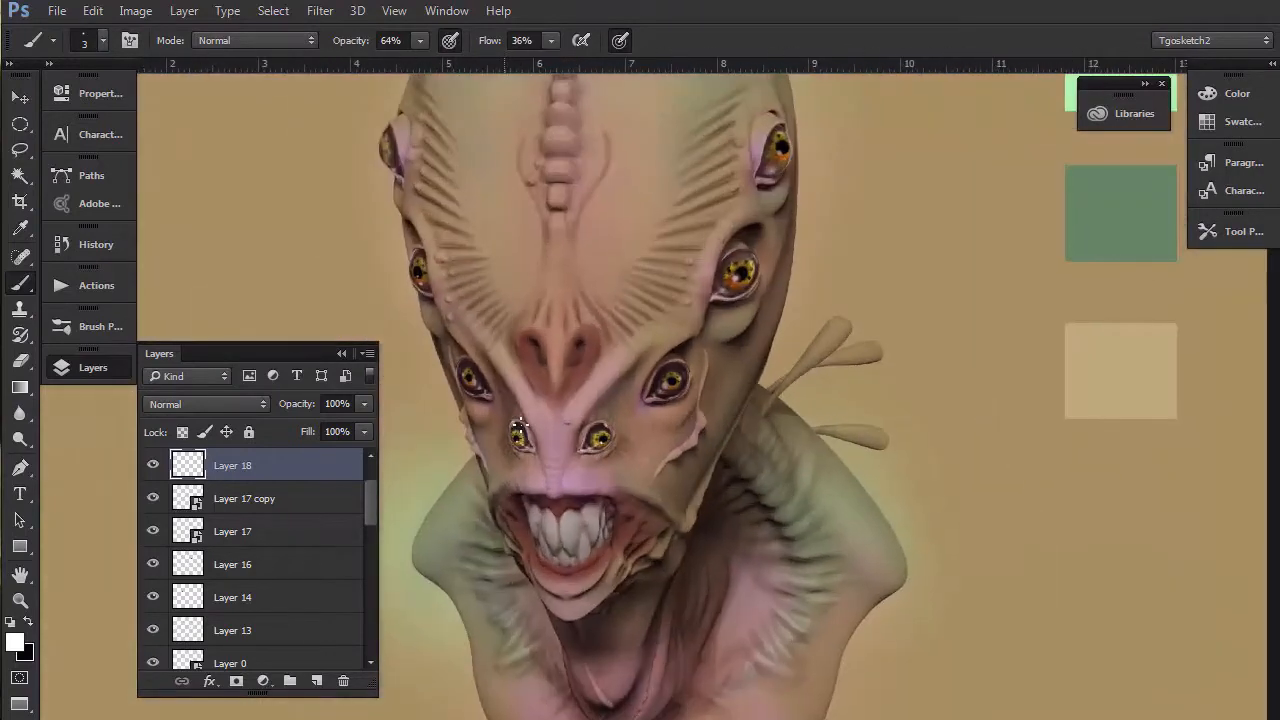
pyautogui.scroll(-2, 750, 278)
pyautogui.scroll(2, 760, 275)
pyautogui.moveTo(469, 555); pyautogui.dragTo(525, 680)
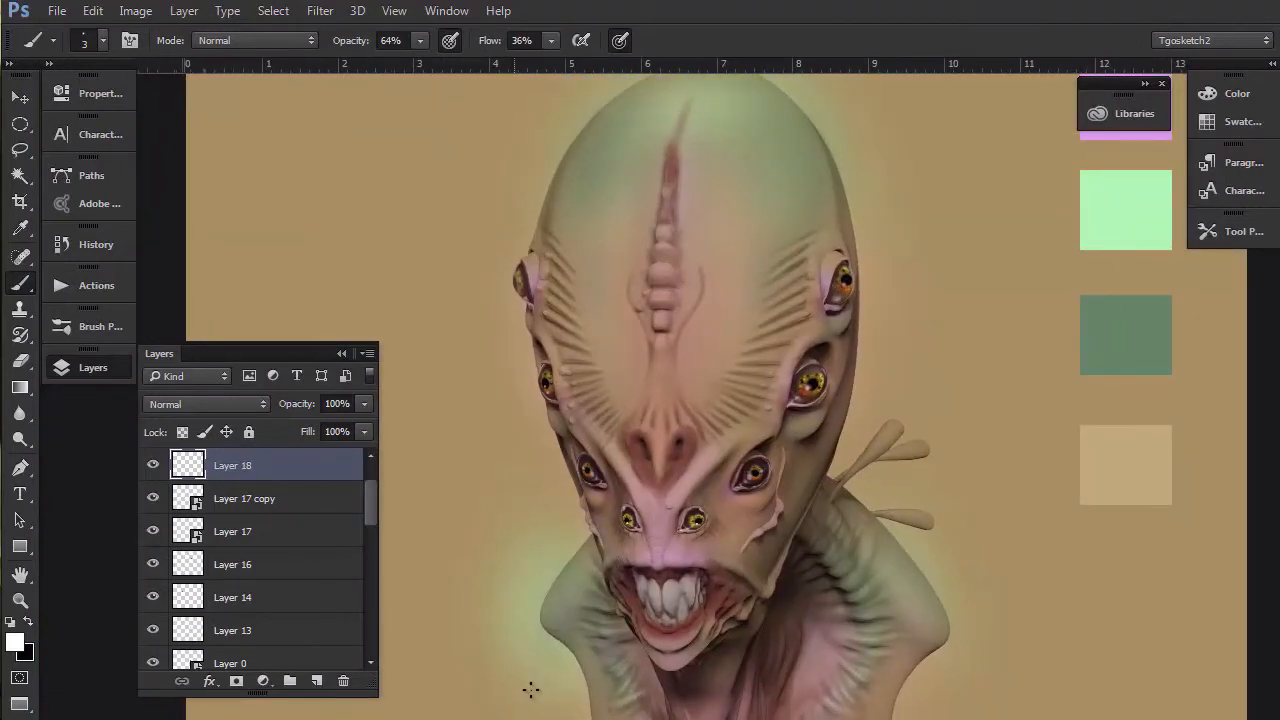